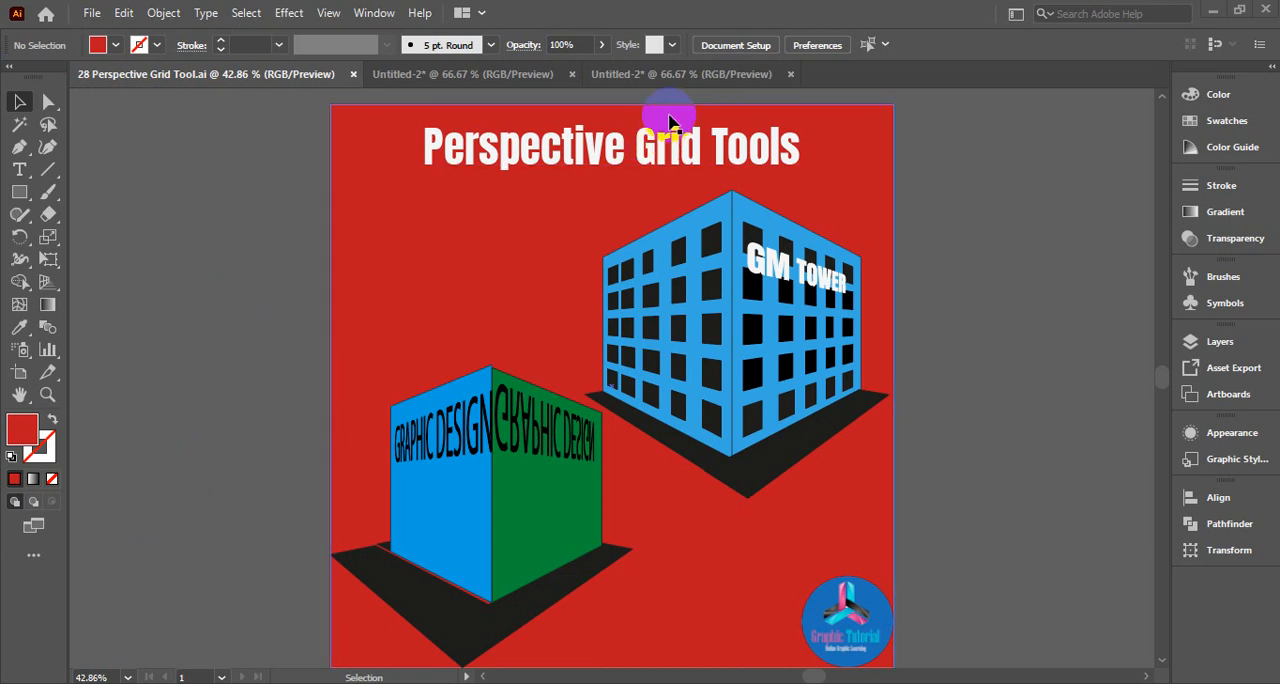
Switch to the document containing the LOREM IPSUM and DESIGN text and show the two-point perspective grid with the Perspective Grid tool
{"action": "left_click", "coordinate": [675, 78]}
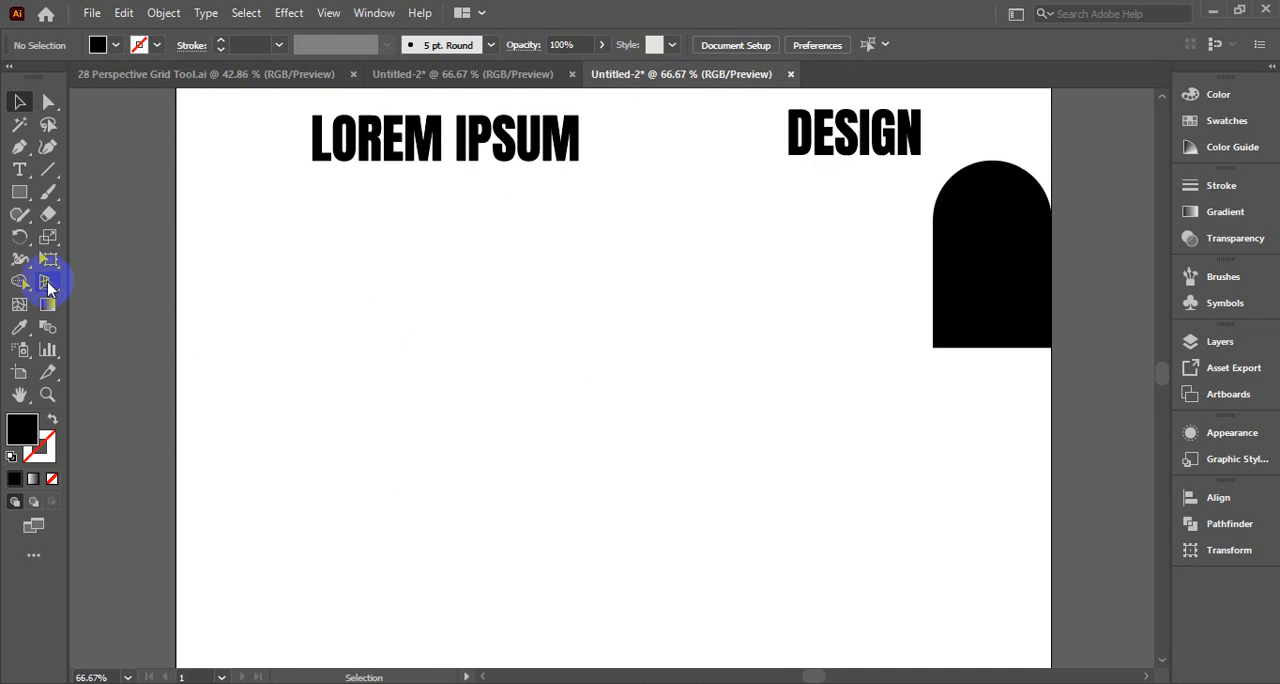
{"action": "left_click", "coordinate": [48, 283]}
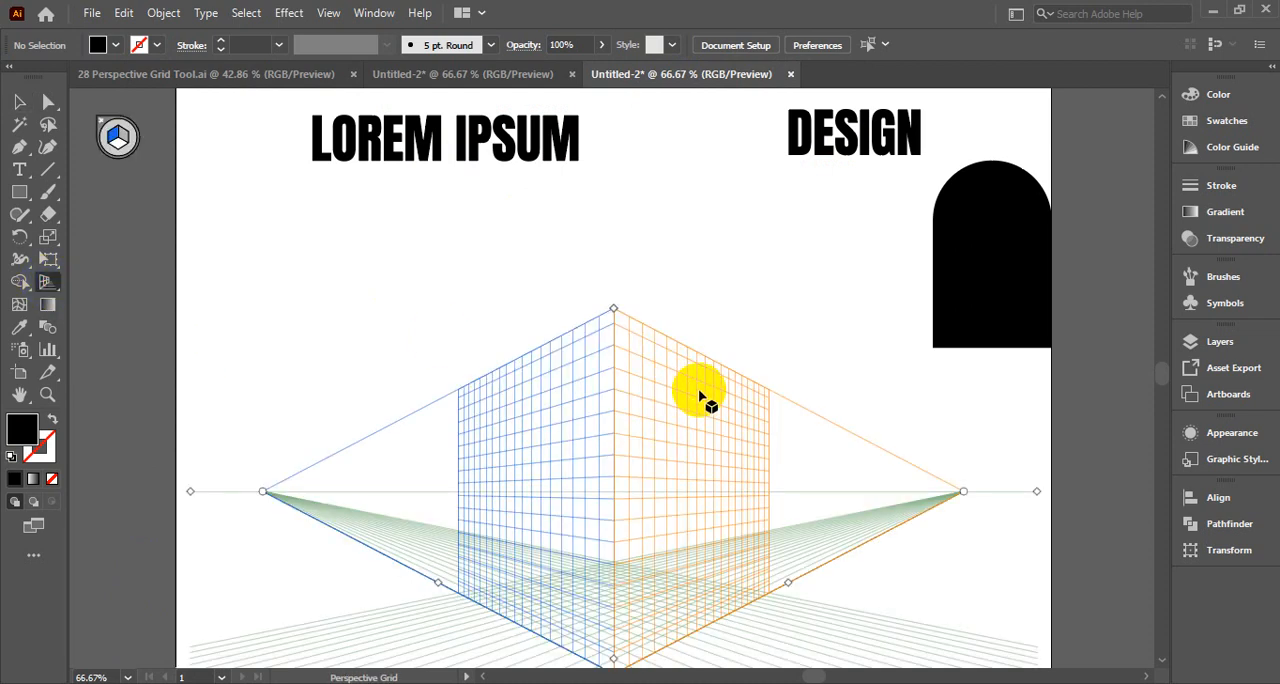
{"action": "scroll", "coordinate": [741, 390], "scroll_direction": "down", "scroll_amount": 2}
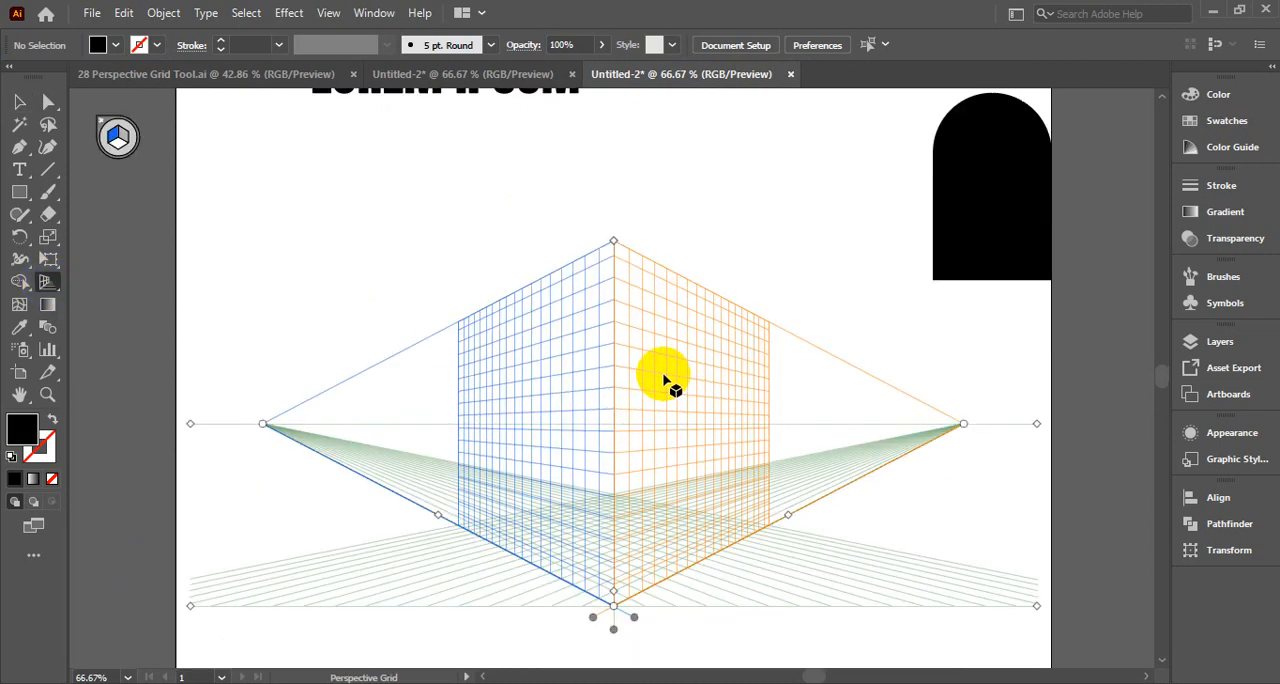
{"action": "key", "text": "ctrl+="}
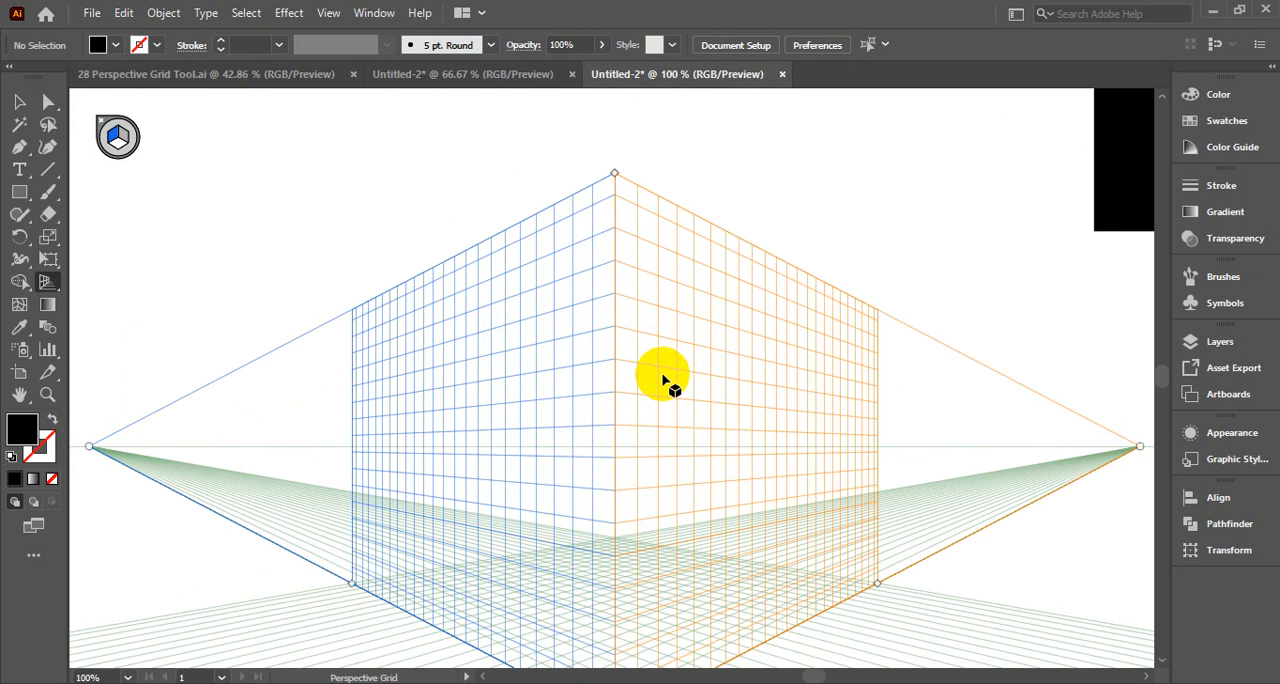
{"action": "scroll", "coordinate": [662, 378], "scroll_direction": "down", "scroll_amount": 3}
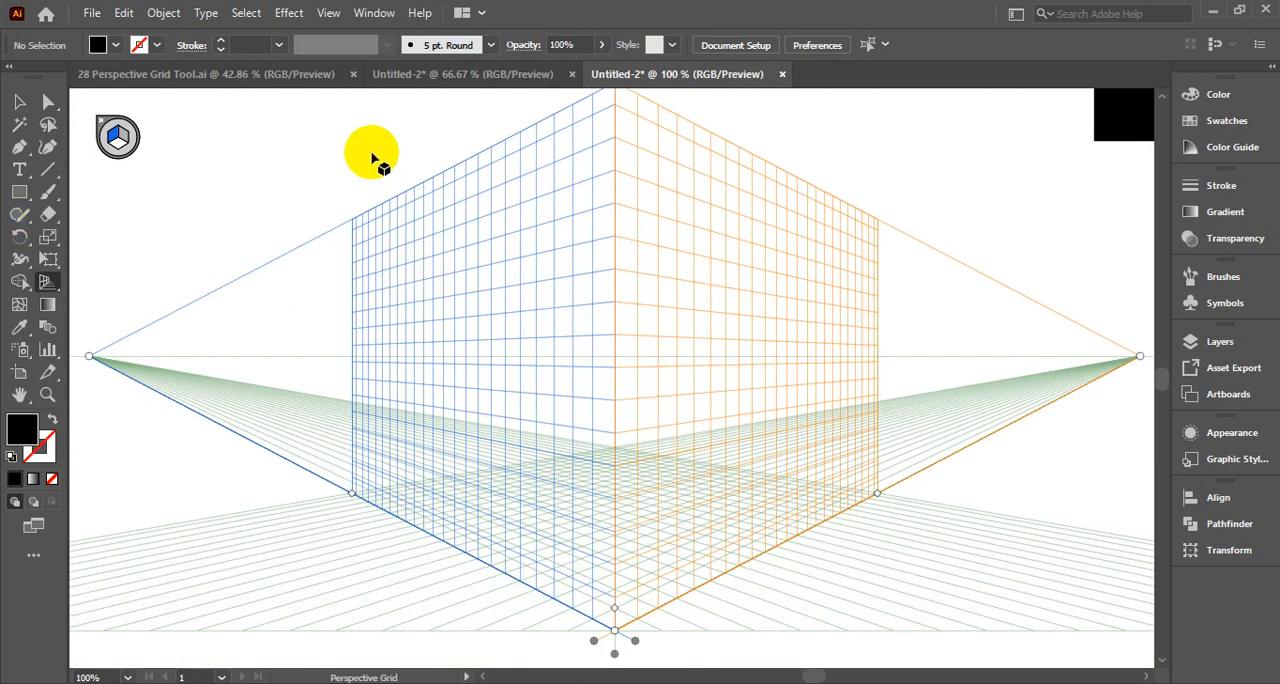
Draw a rectangle on the left grid plane from partway along its upper edge to the bottom of the central corner line
{"action": "left_click", "coordinate": [19, 103]}
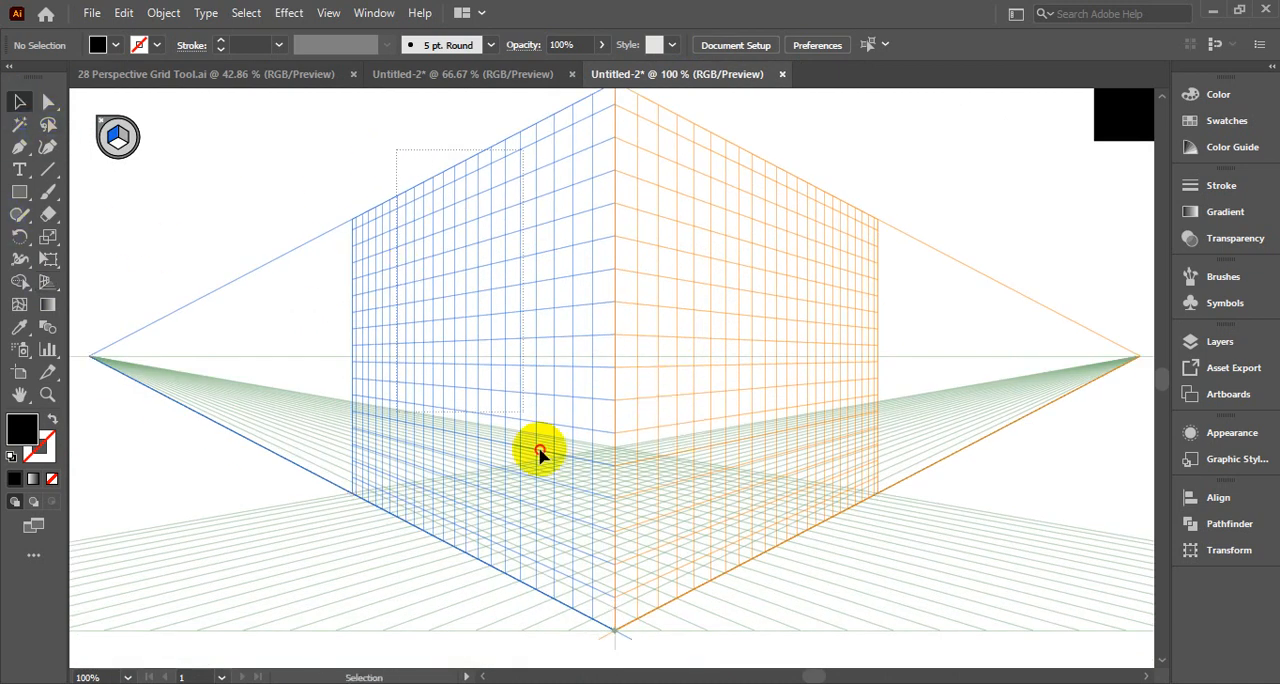
{"action": "left_click", "coordinate": [13, 200]}
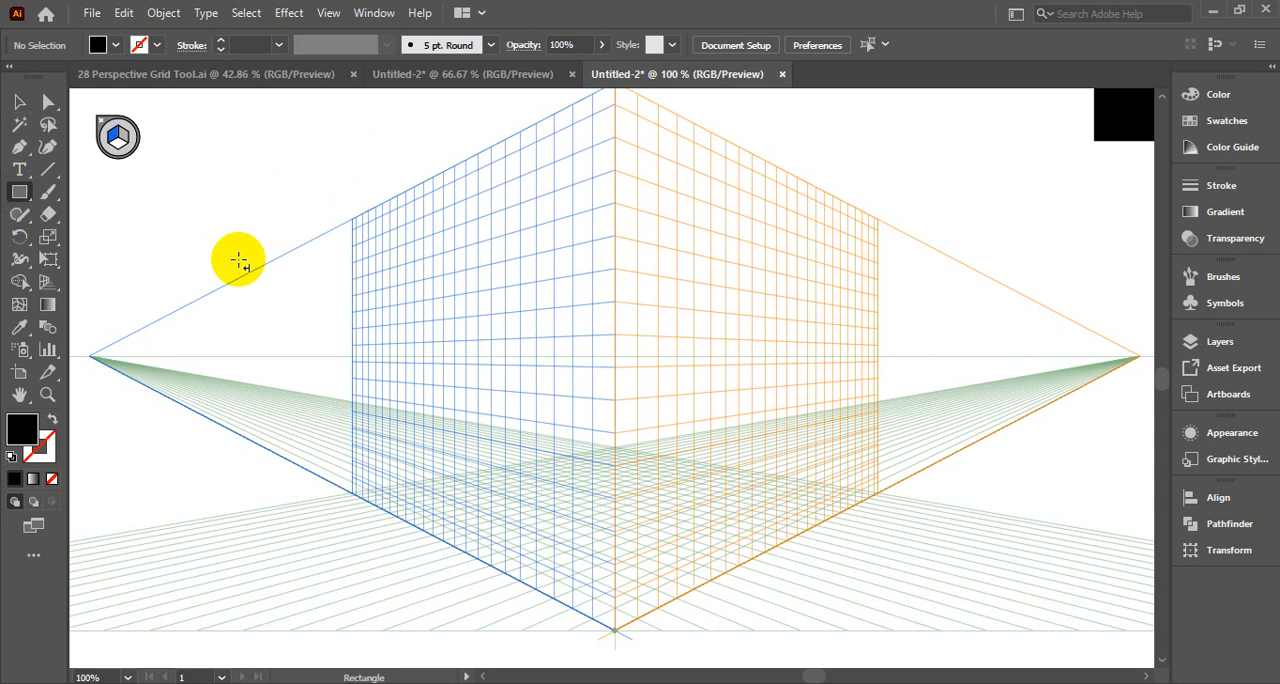
{"action": "left_click_drag", "start_coordinate": [443, 165], "coordinate": [550, 497]}
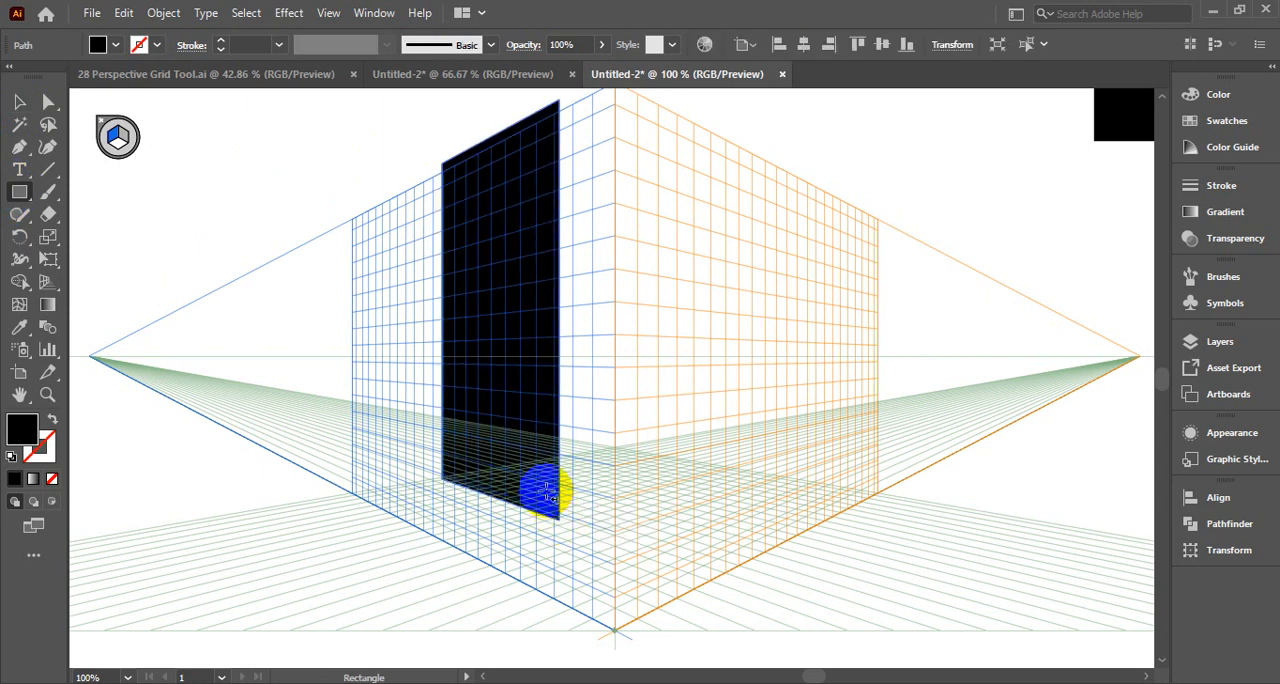
{"action": "key", "text": "ctrl+z"}
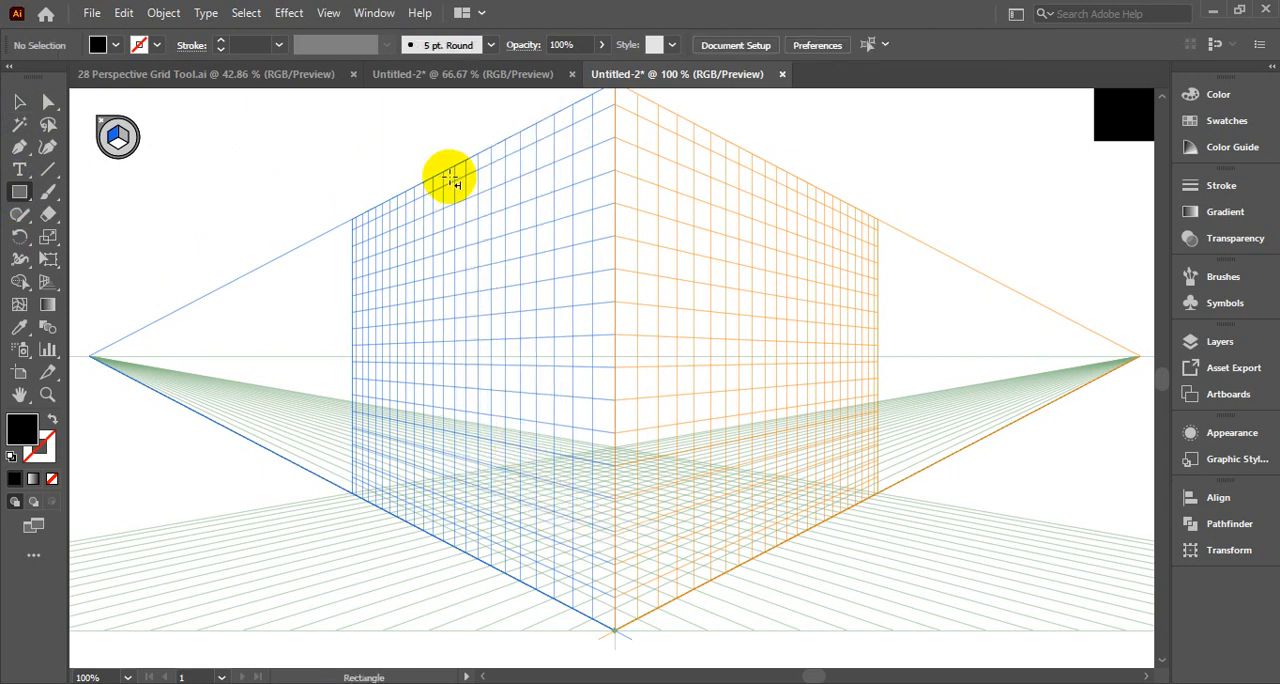
{"action": "left_click_drag", "start_coordinate": [457, 165], "coordinate": [614, 626]}
Make the right grid plane active and draw a rectangle covering it from the central top corner to its outer bottom corner
{"action": "left_click_drag", "start_coordinate": [648, 108], "coordinate": [776, 556]}
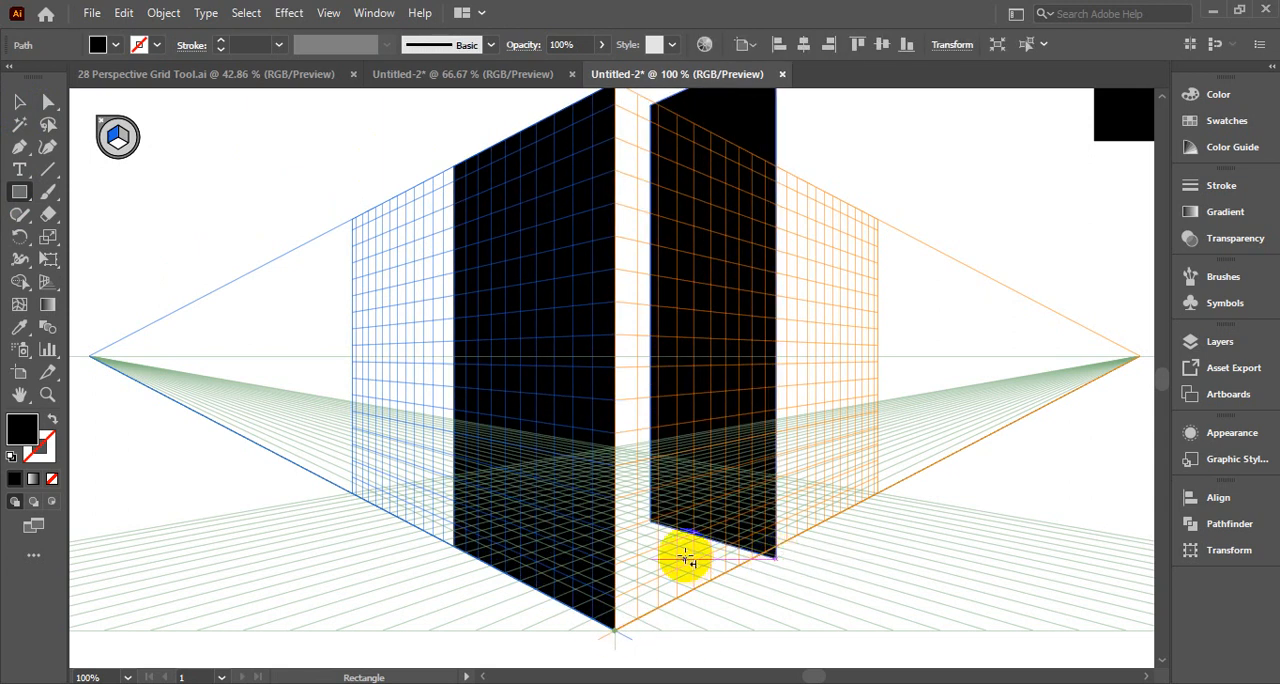
{"action": "key", "text": "Delete"}
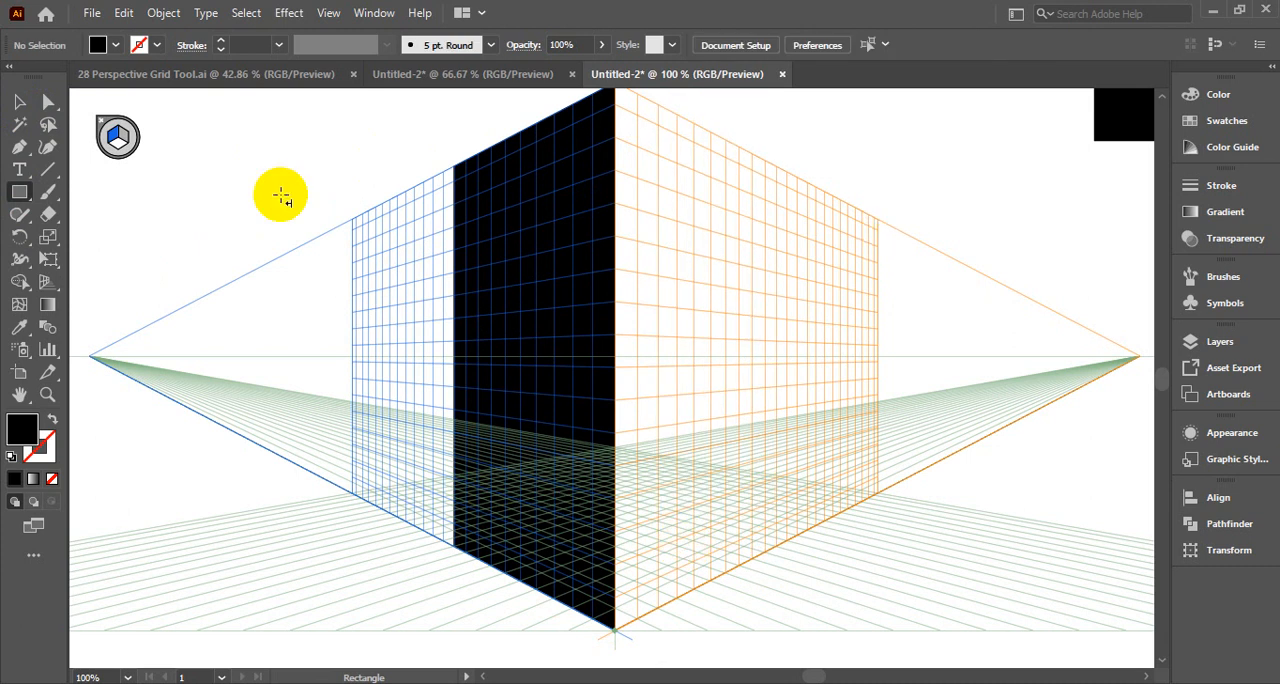
{"action": "left_click", "coordinate": [125, 145]}
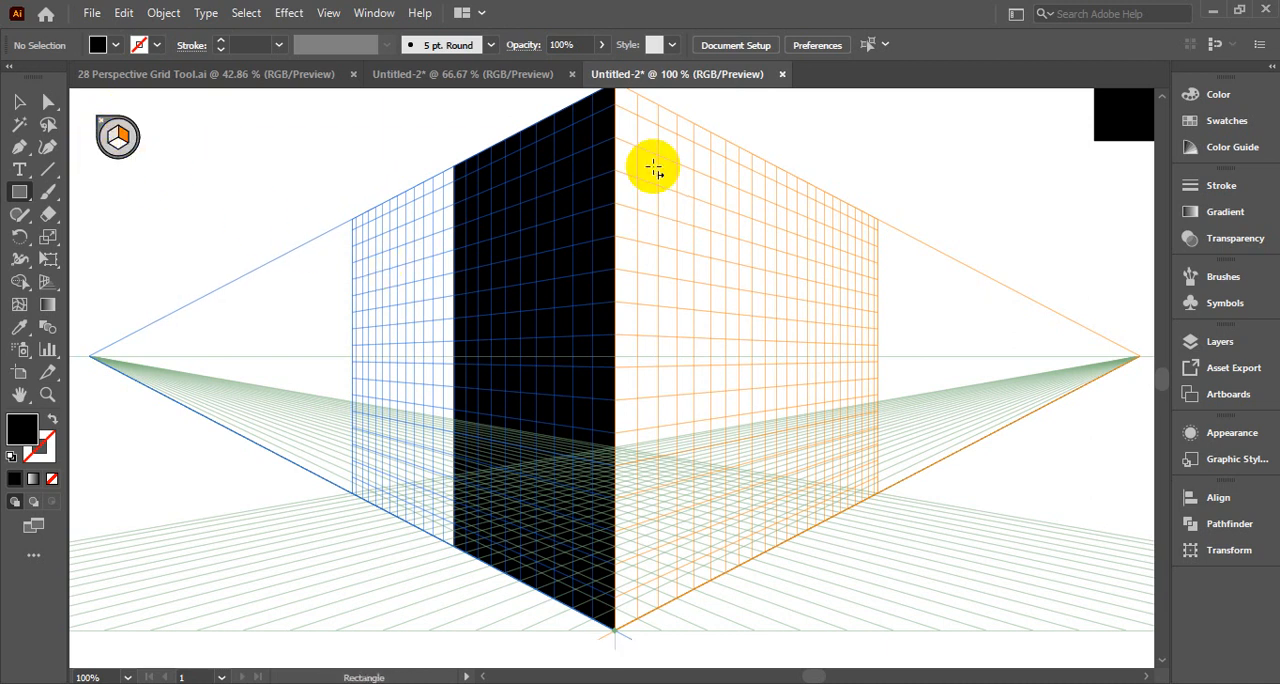
{"action": "scroll", "coordinate": [651, 250], "scroll_direction": "up", "scroll_amount": 1}
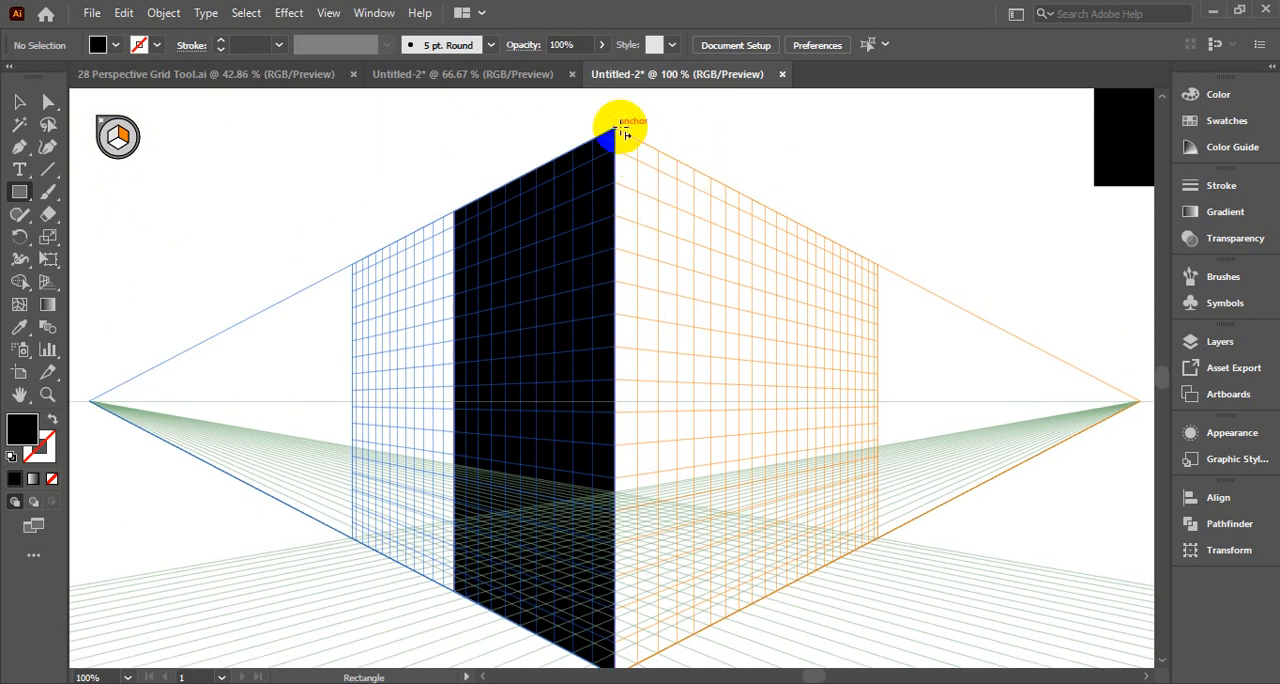
{"action": "left_click_drag", "start_coordinate": [616, 129], "coordinate": [880, 540]}
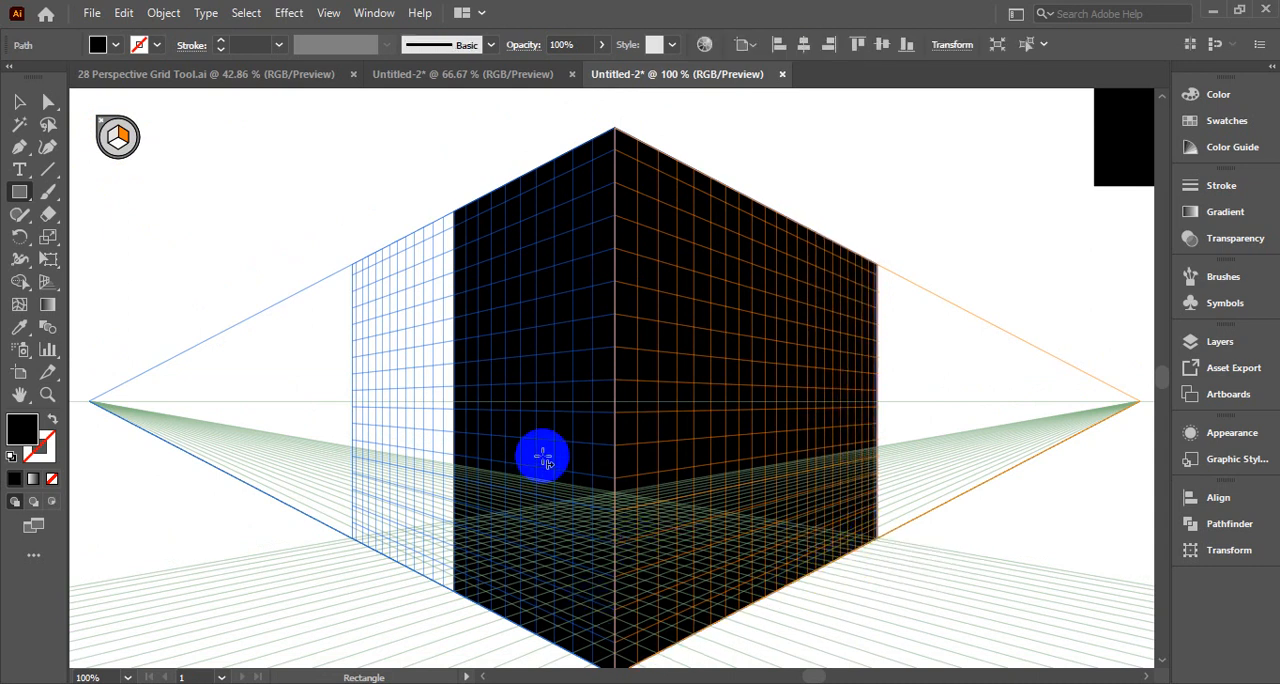
Make the horizontal grid plane active and draw ground rectangles extending outward from the bases of the left and right grid planes
{"action": "scroll", "coordinate": [541, 459], "scroll_direction": "down", "scroll_amount": 3}
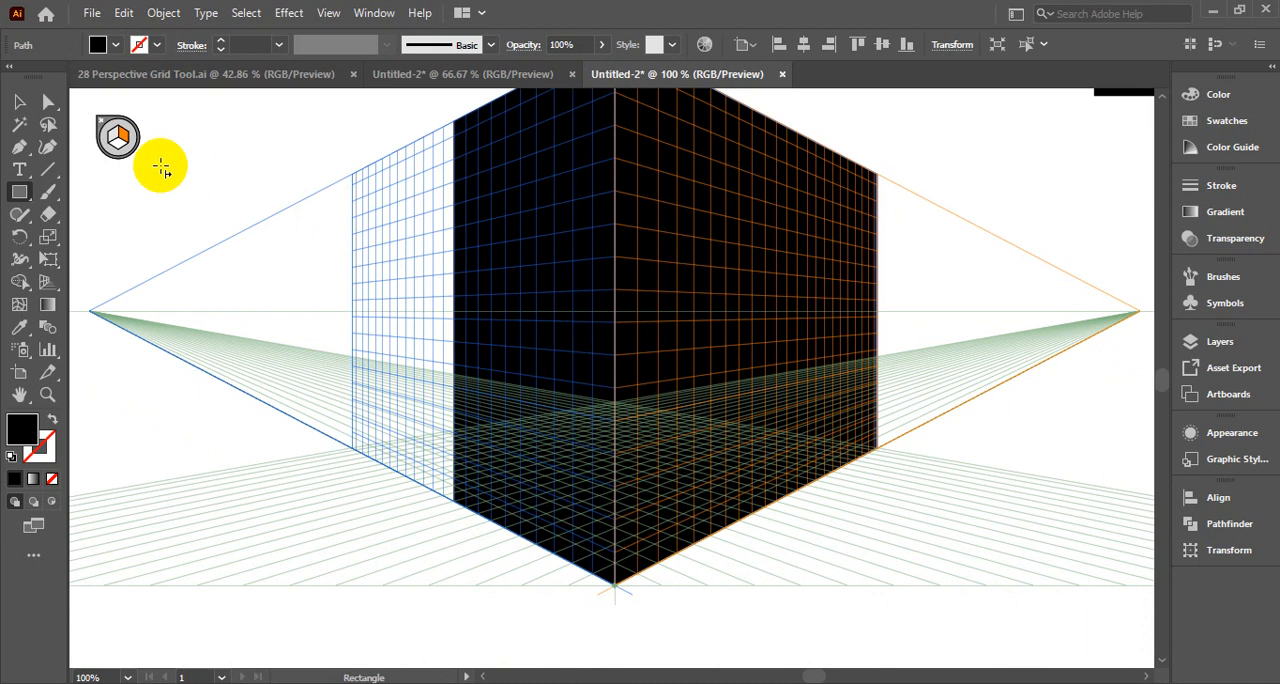
{"action": "left_click", "coordinate": [48, 147]}
{"action": "left_click", "coordinate": [117, 147]}
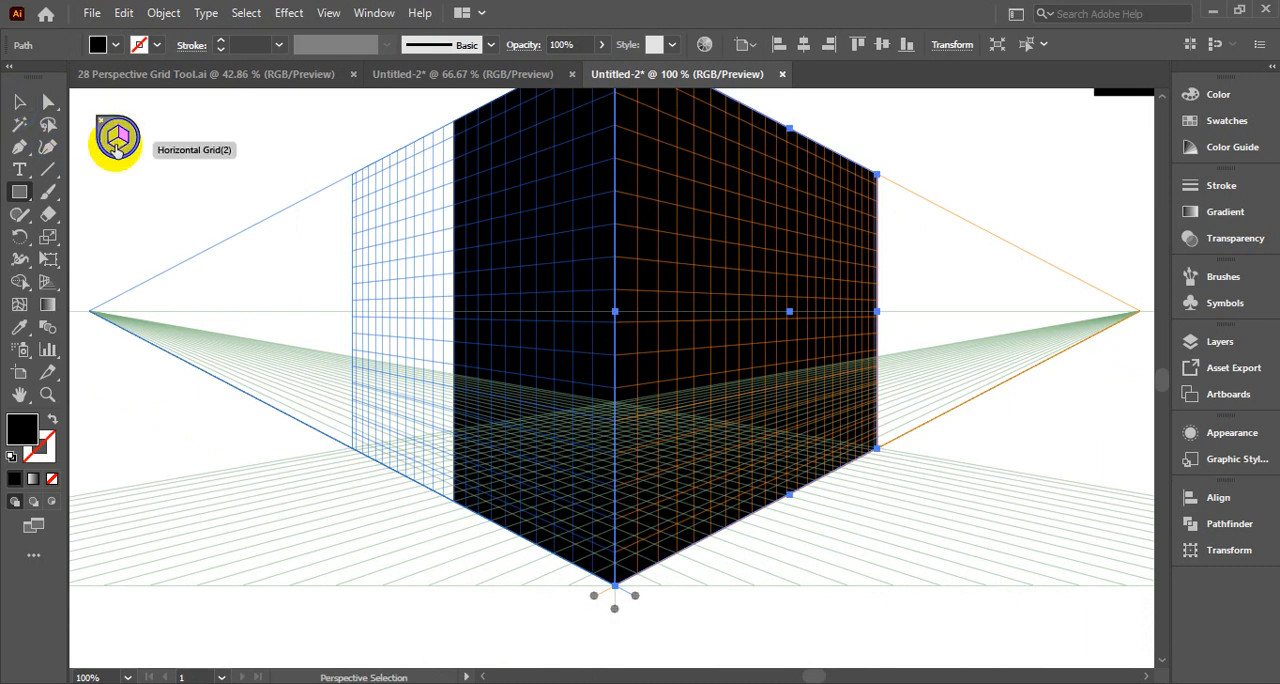
{"action": "key", "text": "ctrl+shift+a"}
{"action": "scroll", "coordinate": [226, 372], "scroll_direction": "down", "scroll_amount": 1}
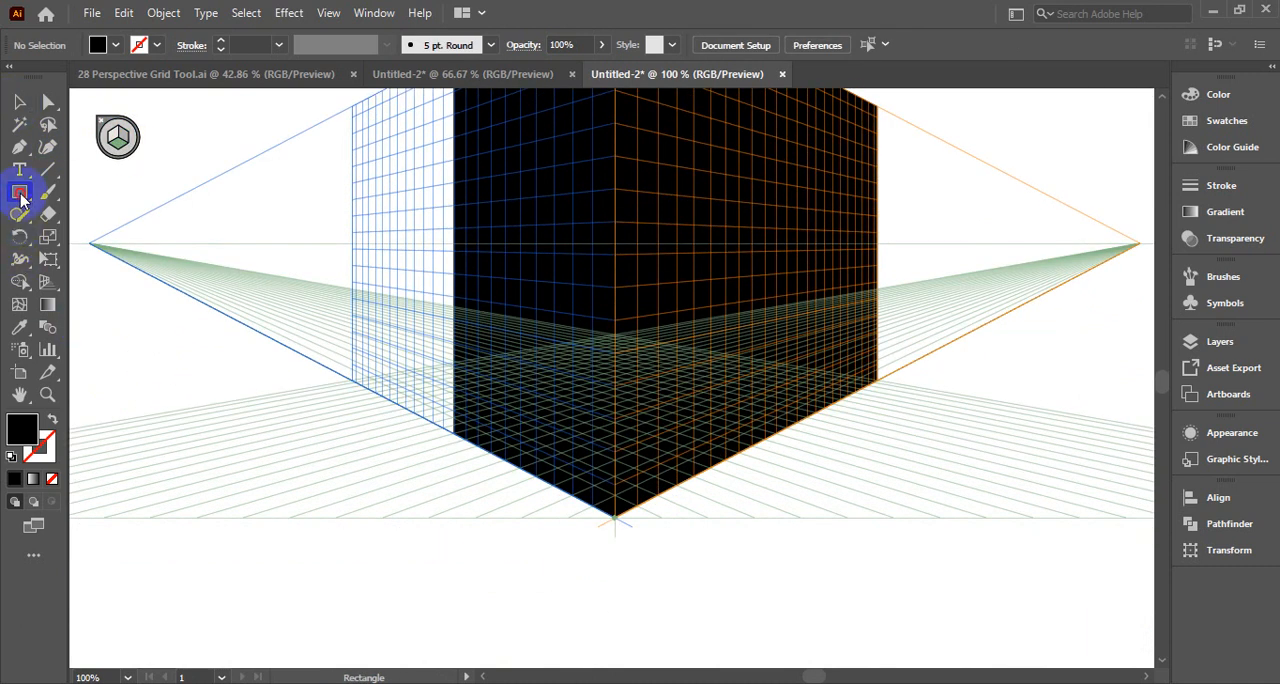
{"action": "left_click_drag", "start_coordinate": [350, 382], "coordinate": [507, 577]}
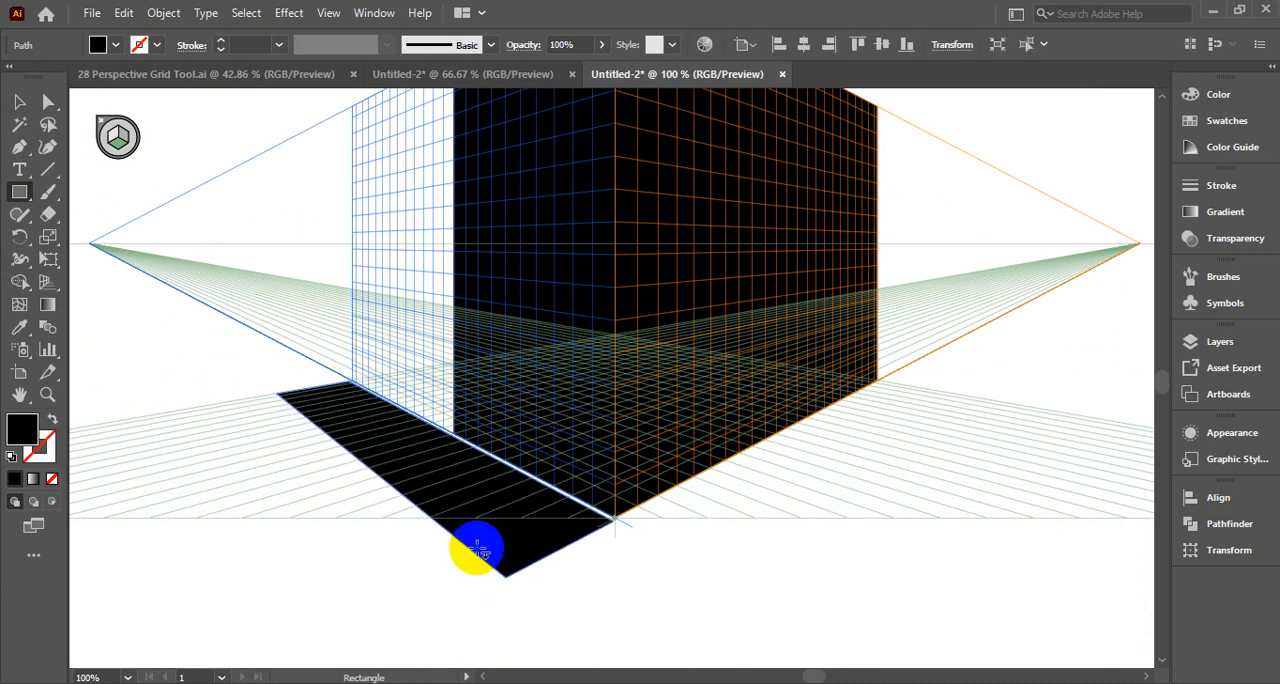
{"action": "key", "text": "ctrl+z"}
{"action": "left_click_drag", "start_coordinate": [614, 518], "coordinate": [292, 402]}
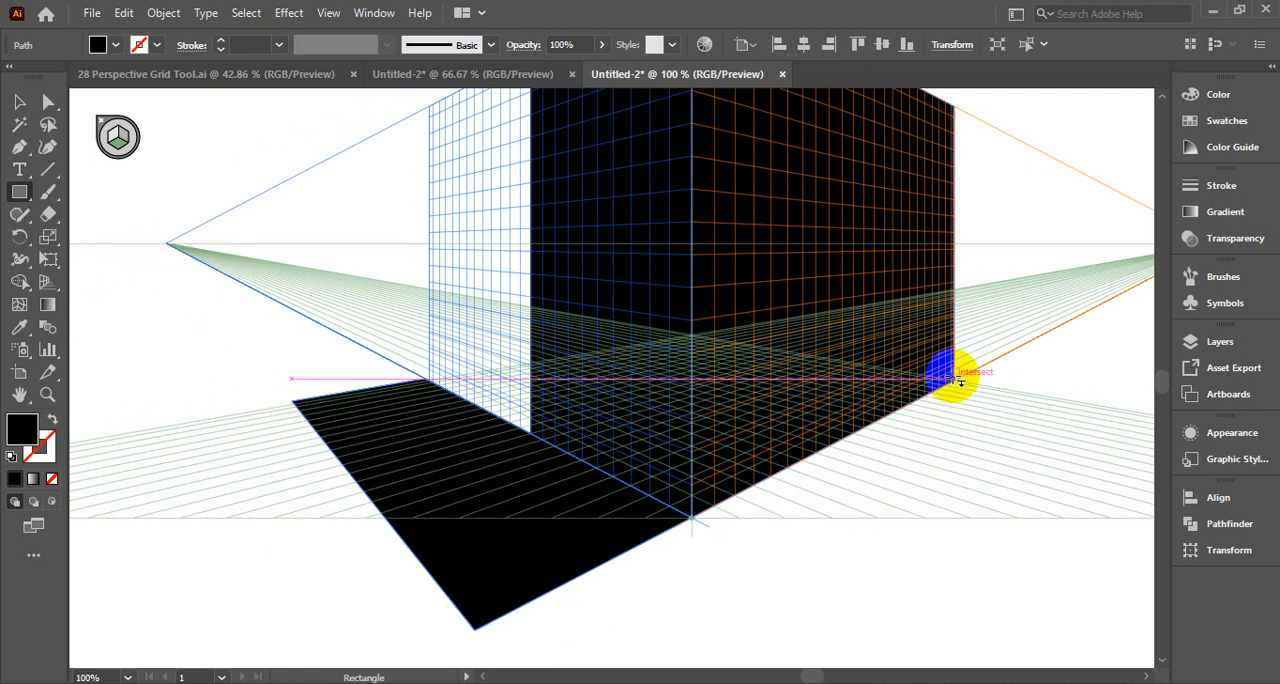
{"action": "scroll", "coordinate": [491, 611], "scroll_direction": "down", "scroll_amount": 2}
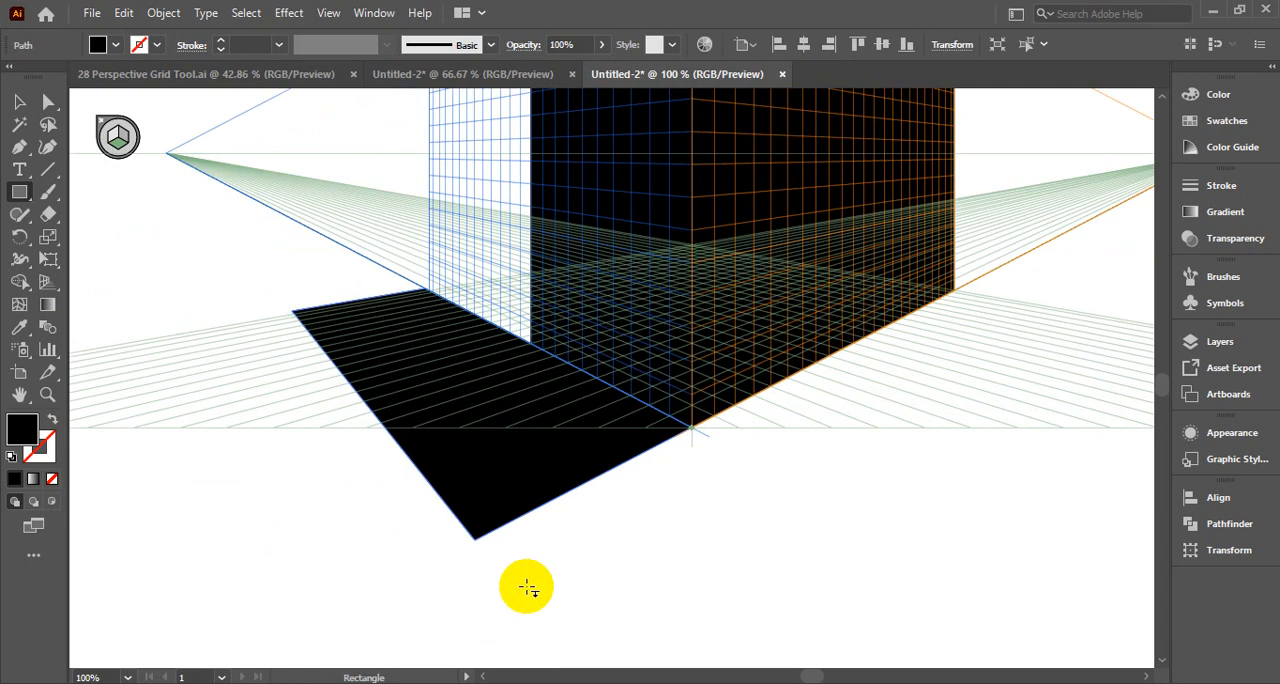
{"action": "left_click_drag", "start_coordinate": [478, 543], "coordinate": [1100, 318]}
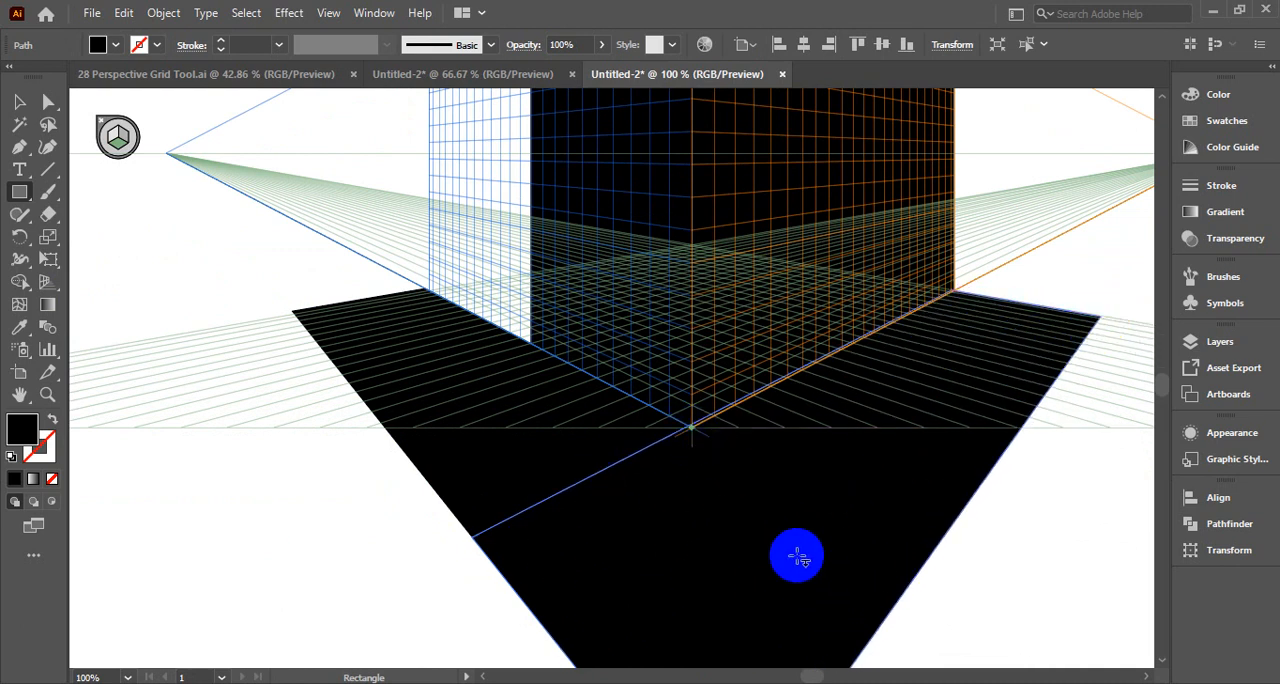
Delete both ground rectangles, keeping only the two wall rectangles
{"action": "scroll", "coordinate": [794, 558], "scroll_direction": "up", "scroll_amount": 3}
{"action": "left_click", "coordinate": [19, 103]}
{"action": "left_click", "coordinate": [578, 548]}
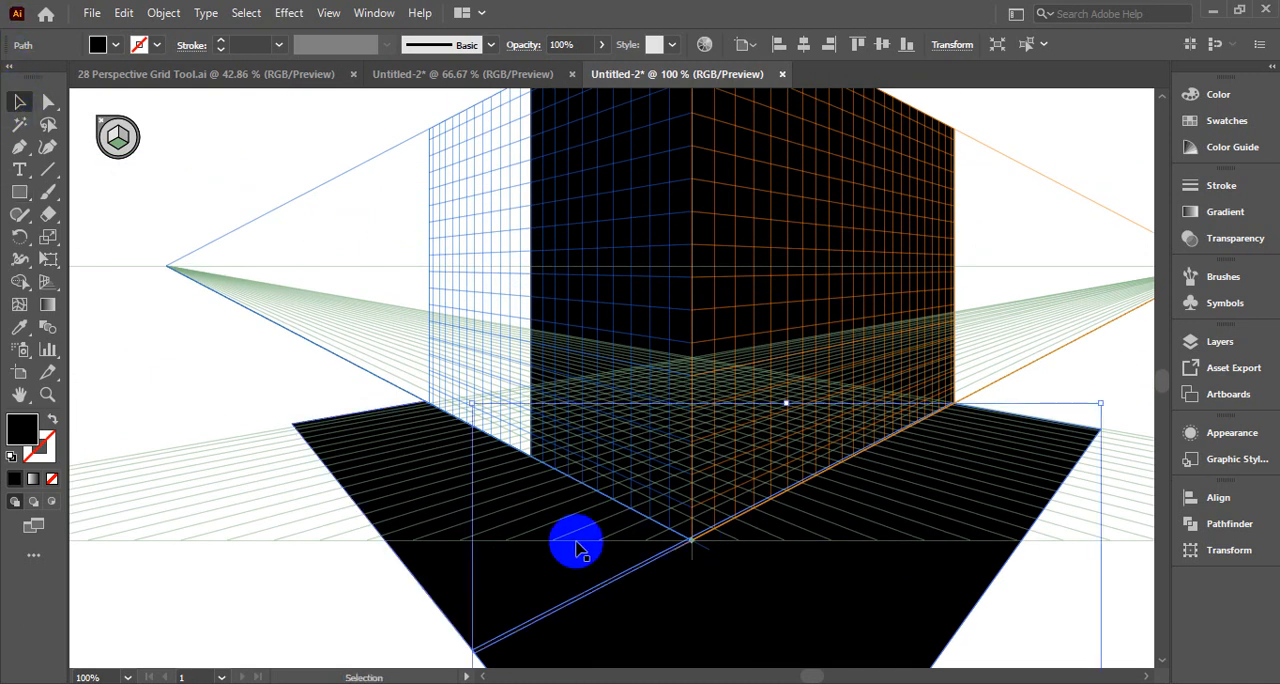
{"action": "key", "text": "Delete"}
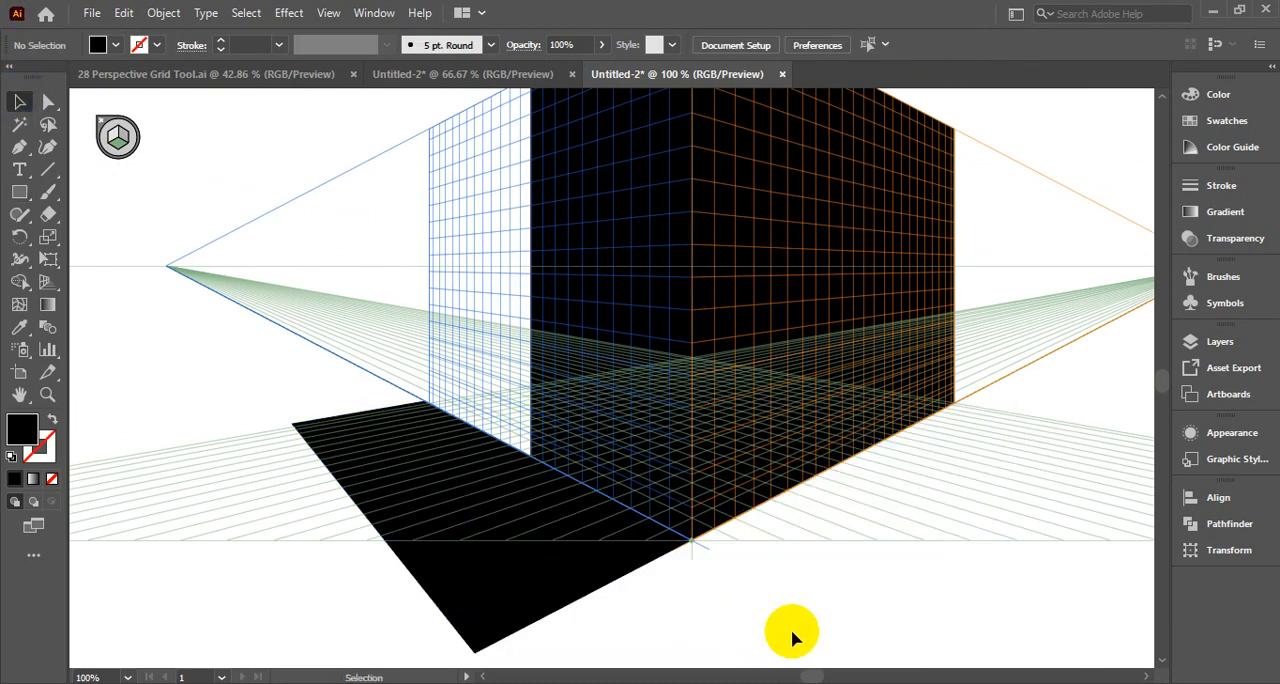
{"action": "left_click", "coordinate": [564, 582]}
{"action": "key", "text": "Delete"}
{"action": "scroll", "coordinate": [832, 553], "scroll_direction": "up", "scroll_amount": 3}
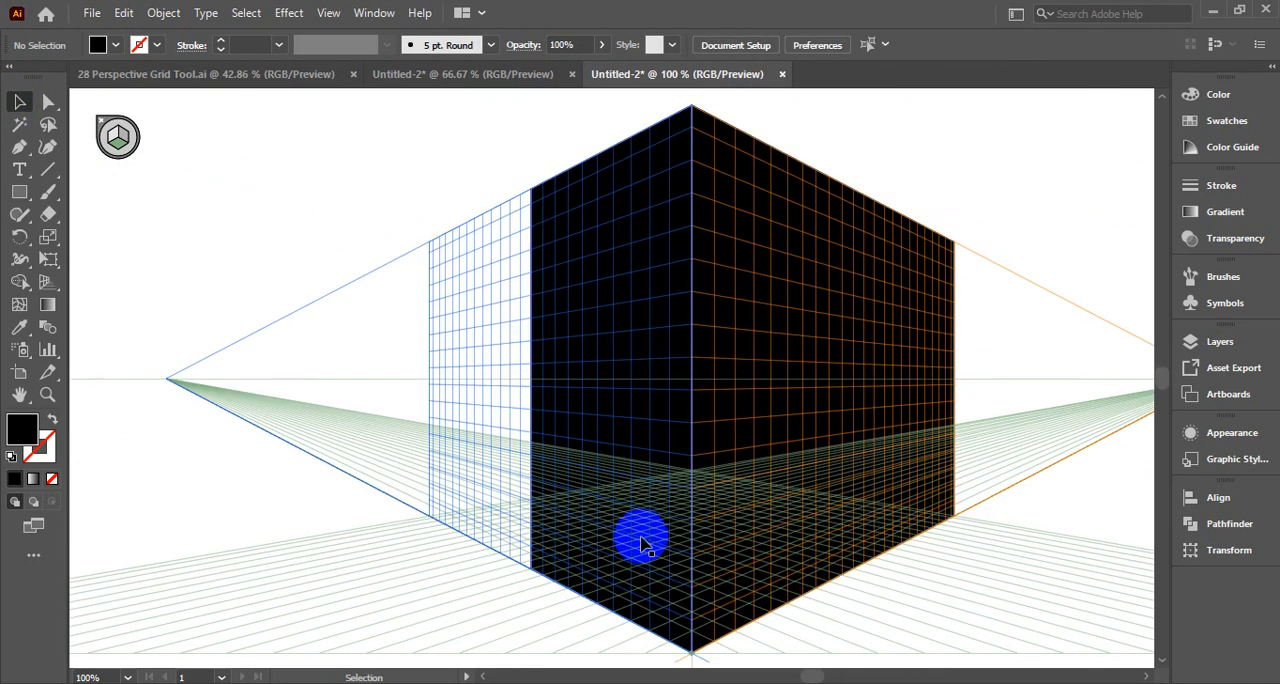
Set the plane widget to no active grid and hide the perspective grid
{"action": "key", "text": "space"}
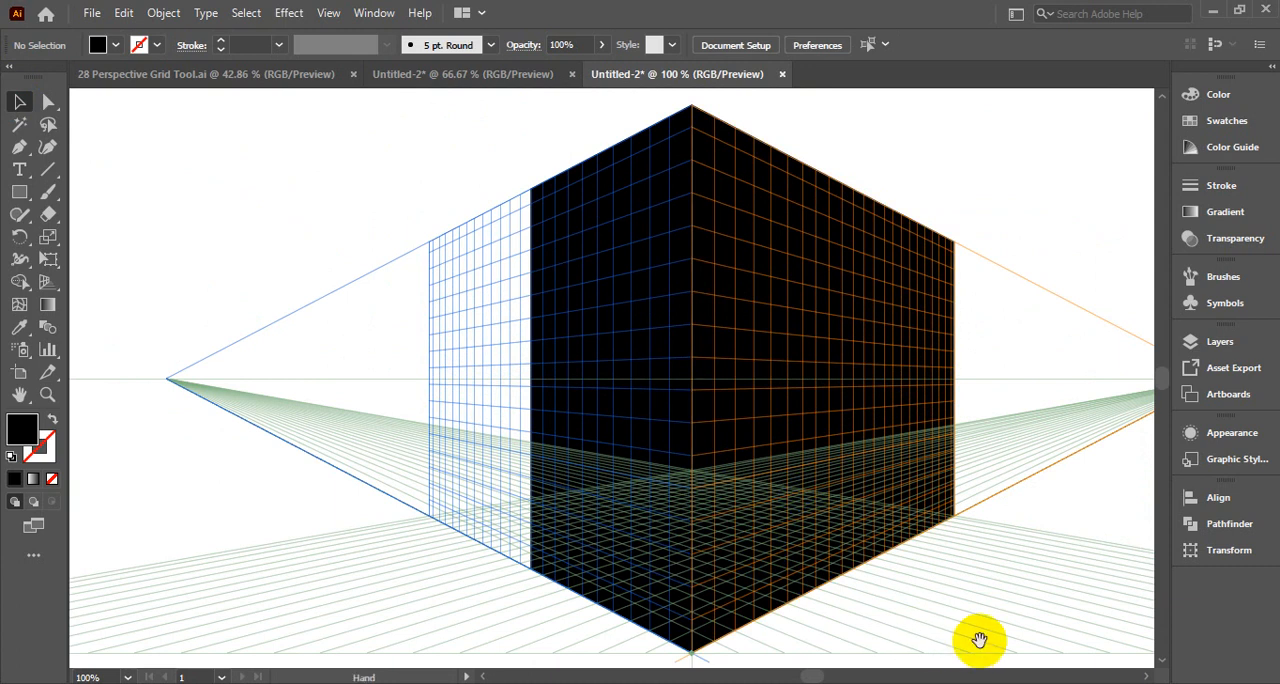
{"action": "left_click_drag", "start_coordinate": [980, 641], "coordinate": [788, 604]}
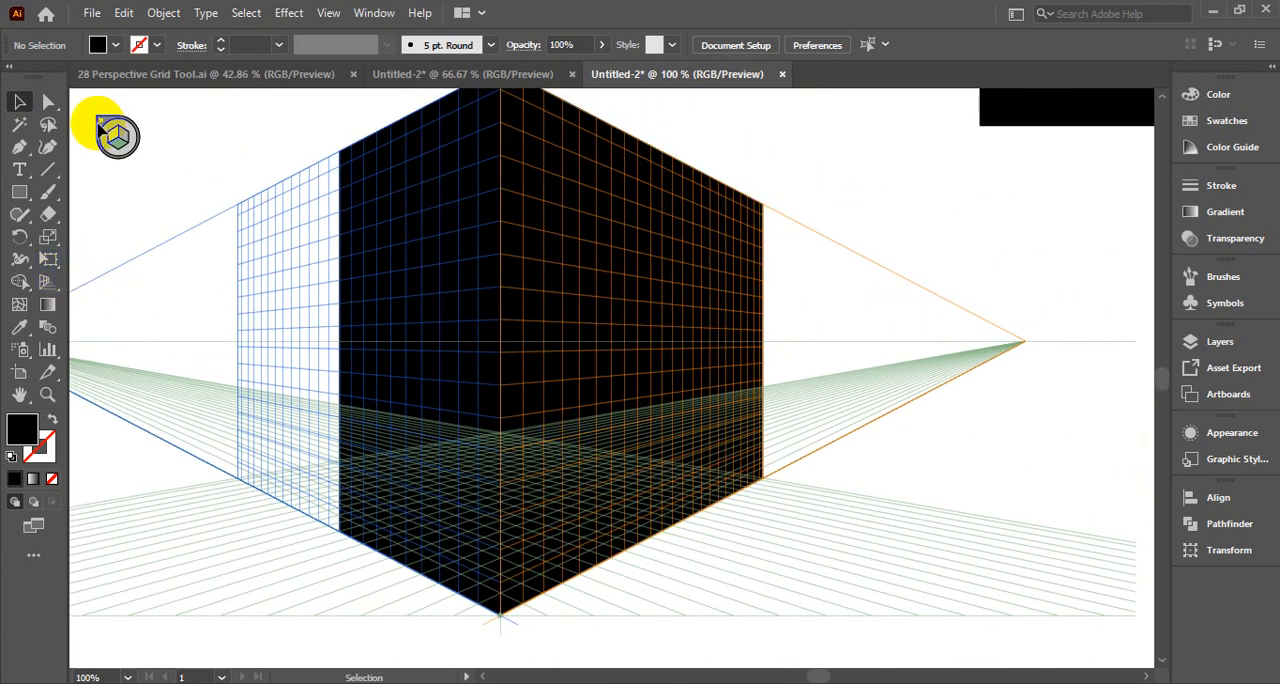
{"action": "left_click", "coordinate": [428, 307]}
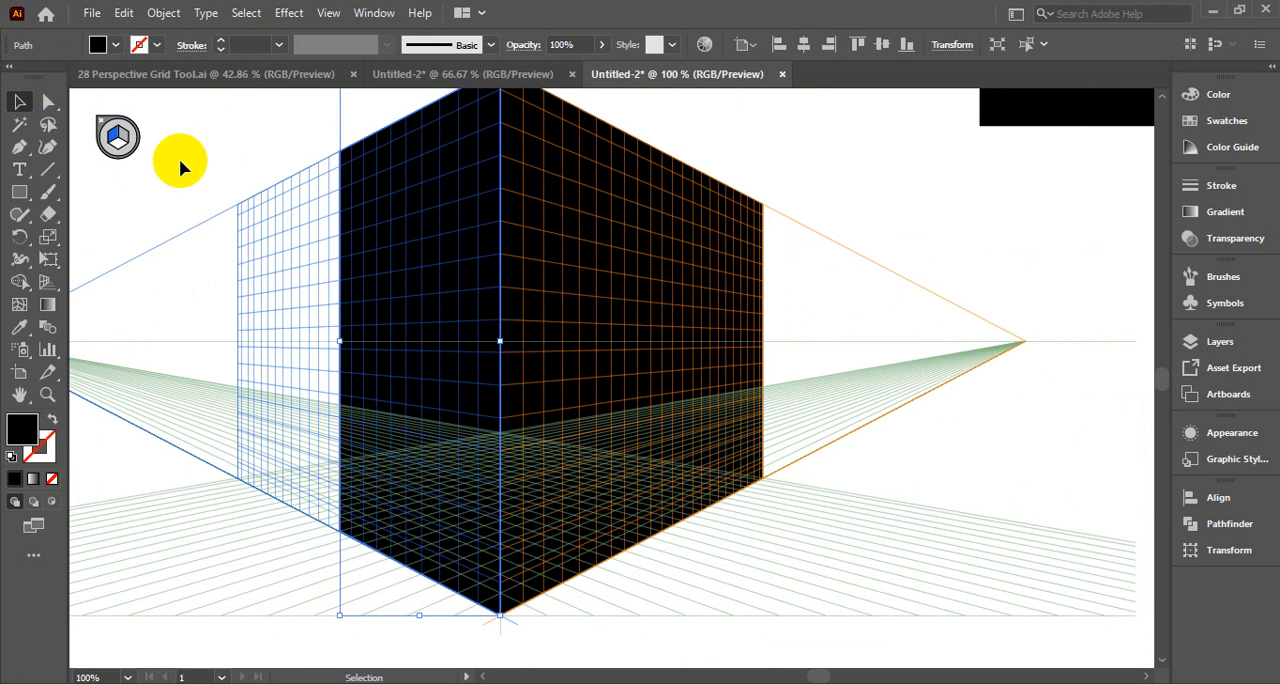
{"action": "left_click", "coordinate": [111, 134]}
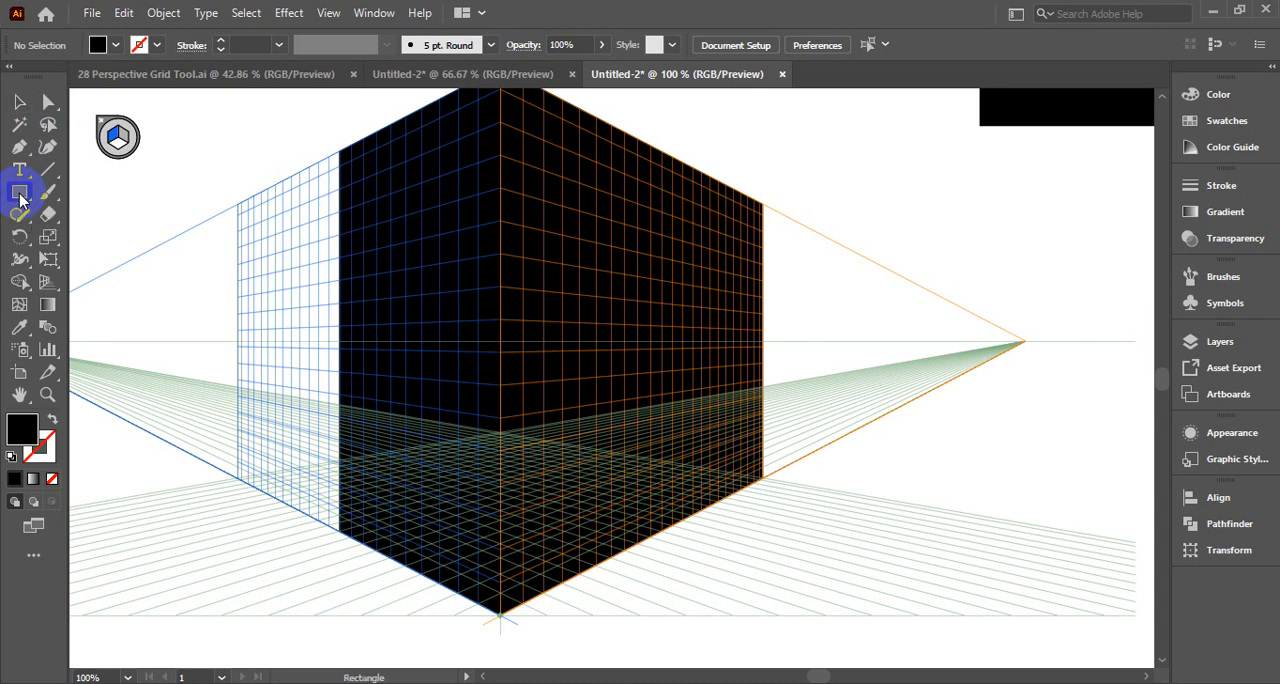
{"action": "left_click", "coordinate": [115, 143]}
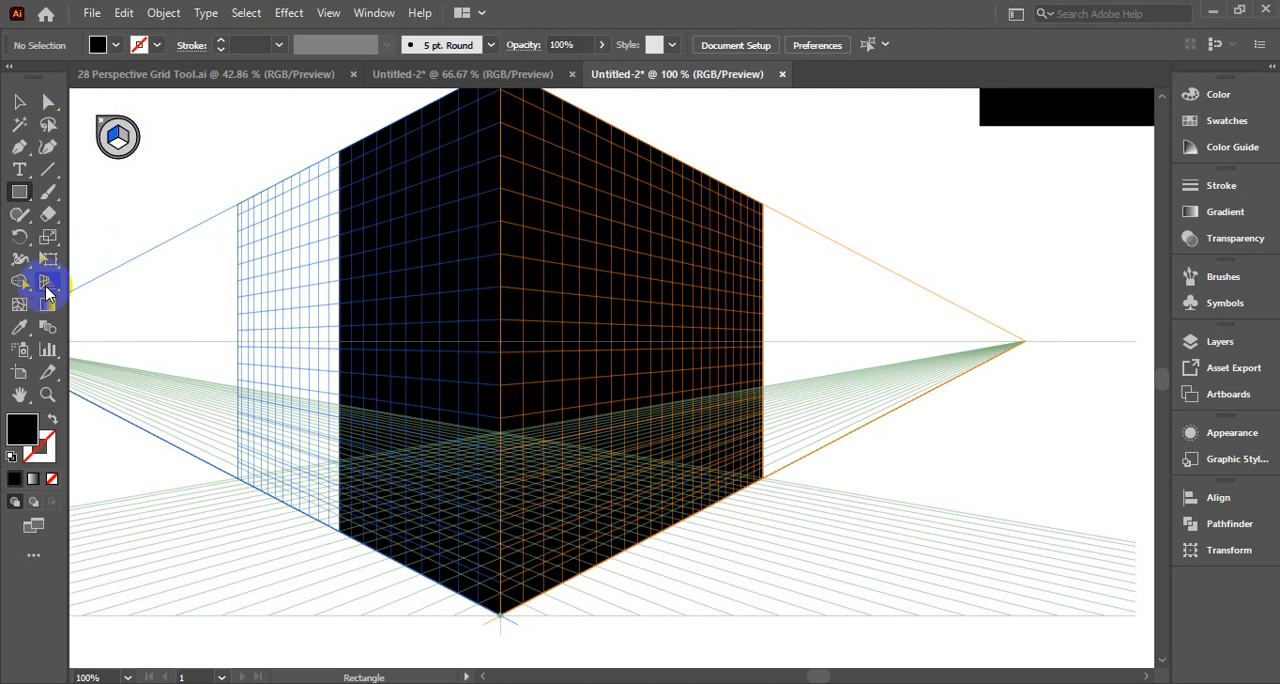
{"action": "left_click", "coordinate": [47, 287]}
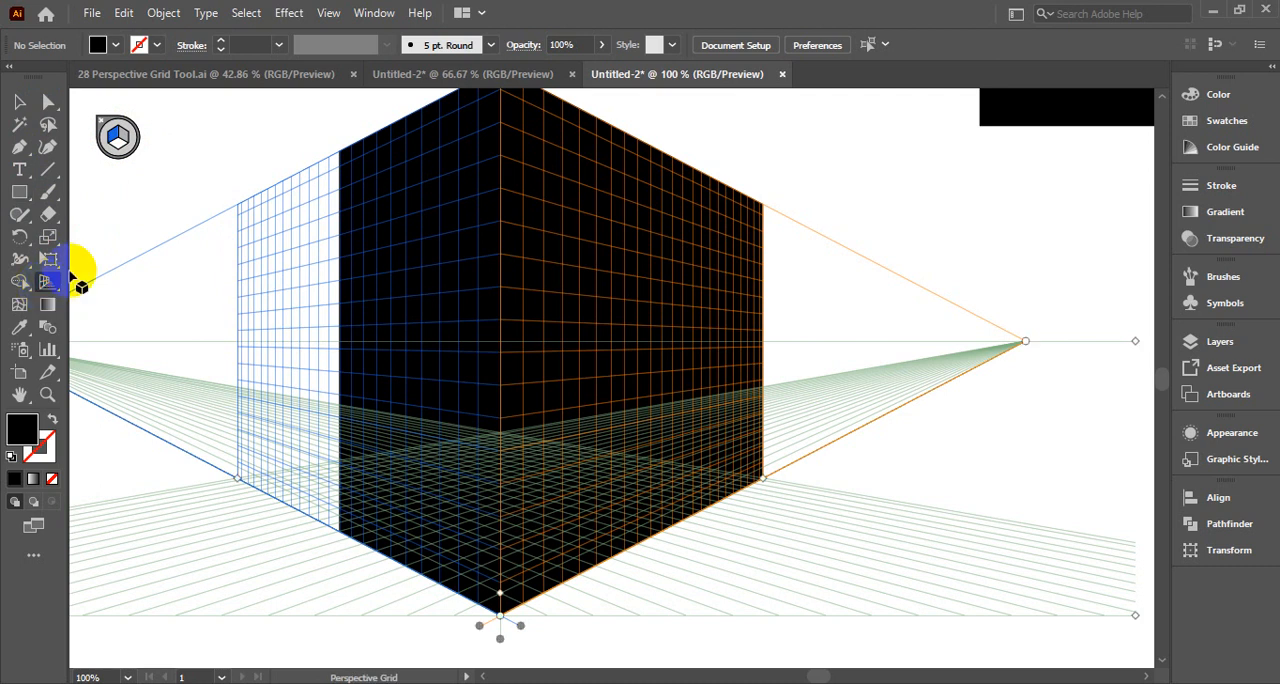
{"action": "left_click", "coordinate": [108, 128]}
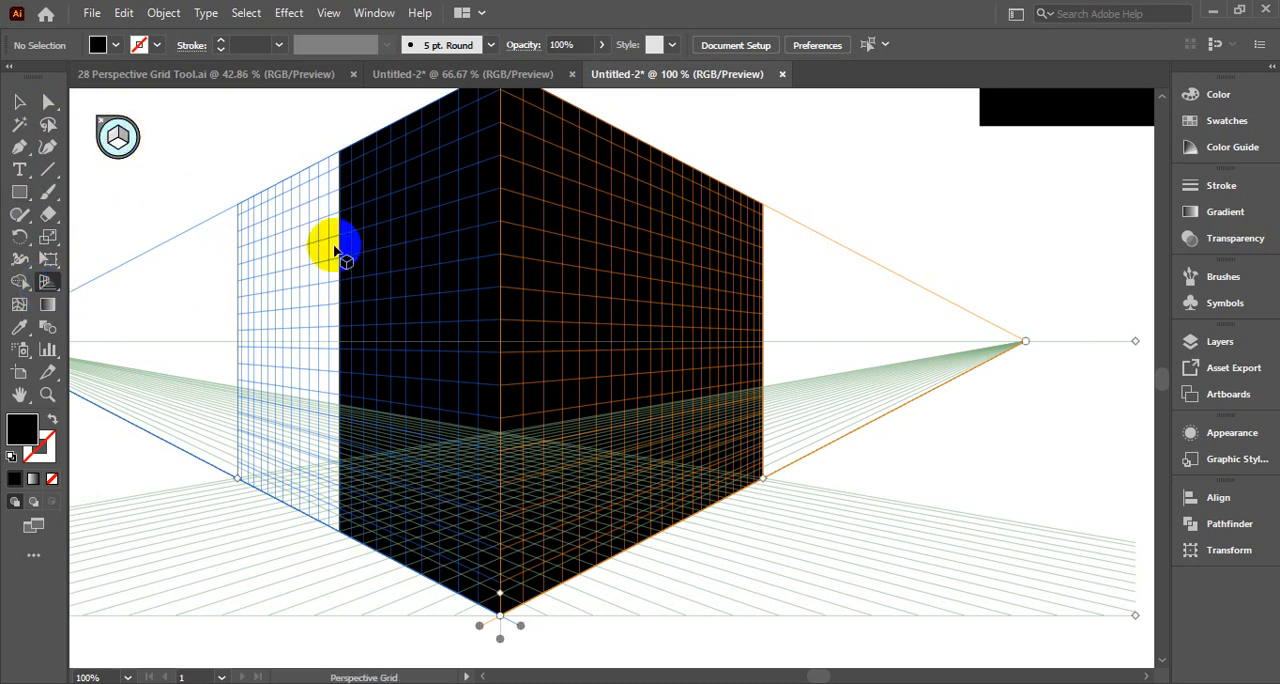
{"action": "scroll", "coordinate": [480, 222], "scroll_direction": "up", "scroll_amount": 2}
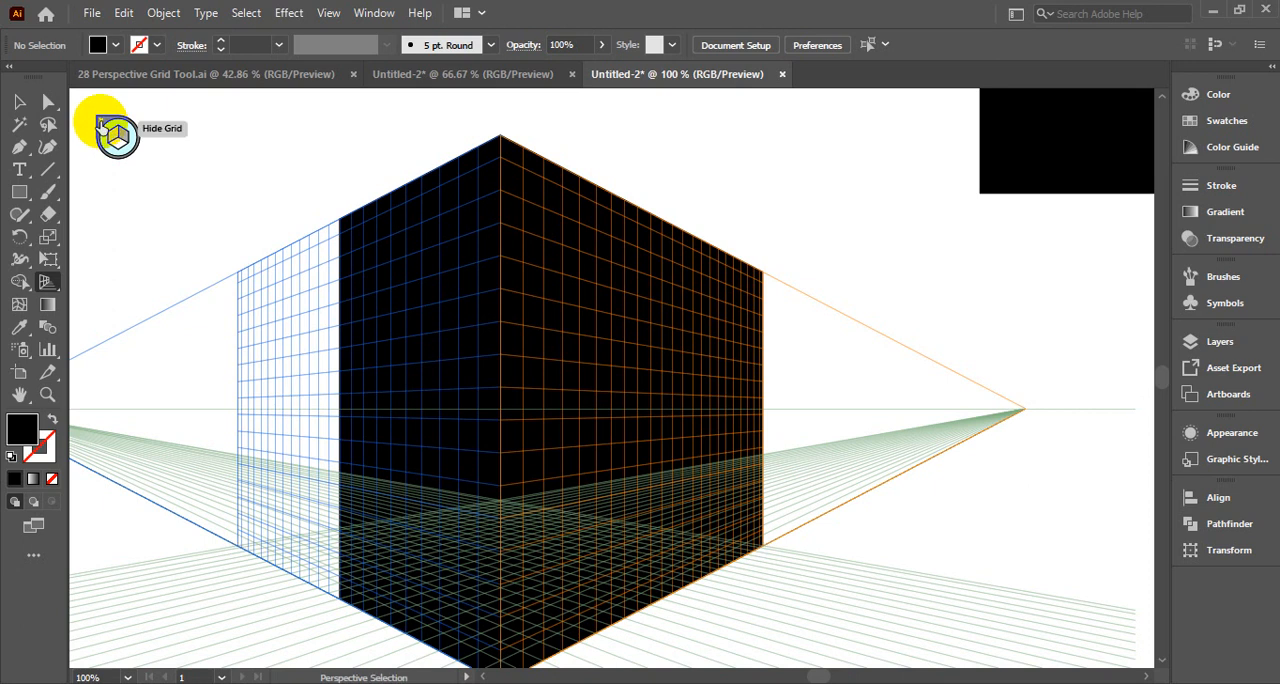
{"action": "left_click", "coordinate": [99, 121]}
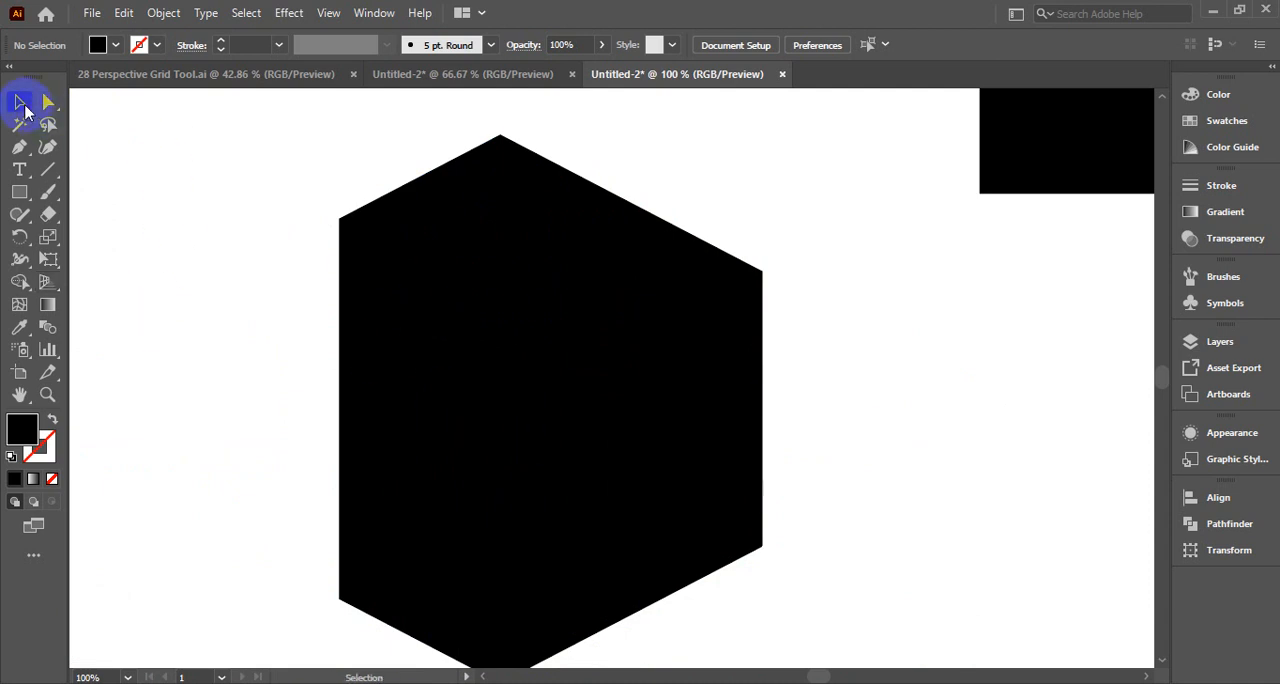
Fill the left wall rectangle with a green swatch
{"action": "left_click", "coordinate": [414, 306]}
{"action": "left_click", "coordinate": [97, 45]}
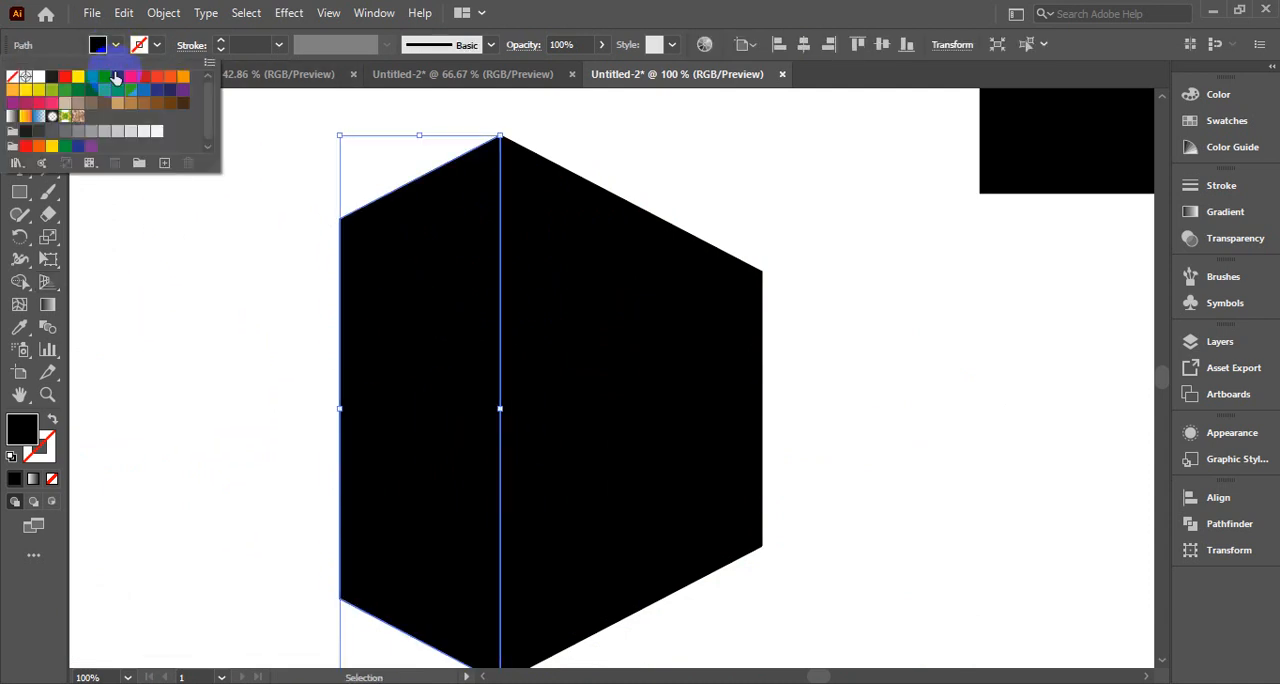
{"action": "left_click", "coordinate": [106, 92]}
Fill the right wall rectangle with the CMYK Cyan swatch
{"action": "left_click", "coordinate": [562, 265]}
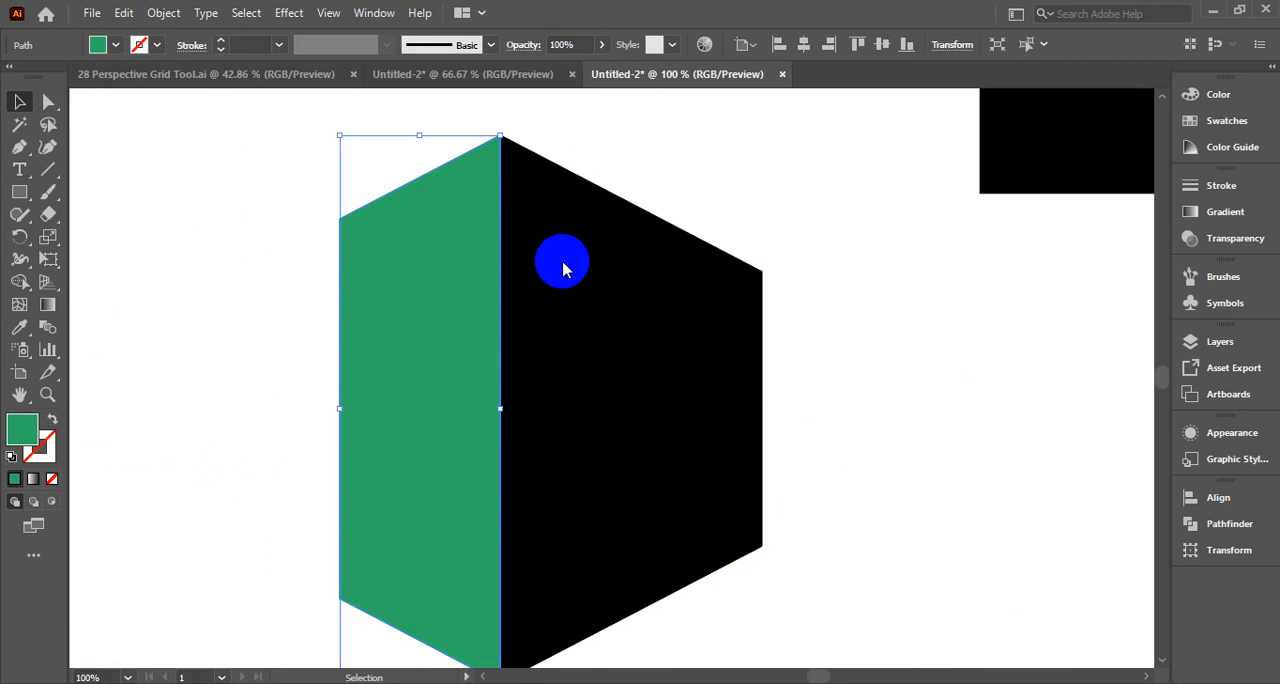
{"action": "left_click", "coordinate": [562, 262]}
{"action": "left_click", "coordinate": [116, 45]}
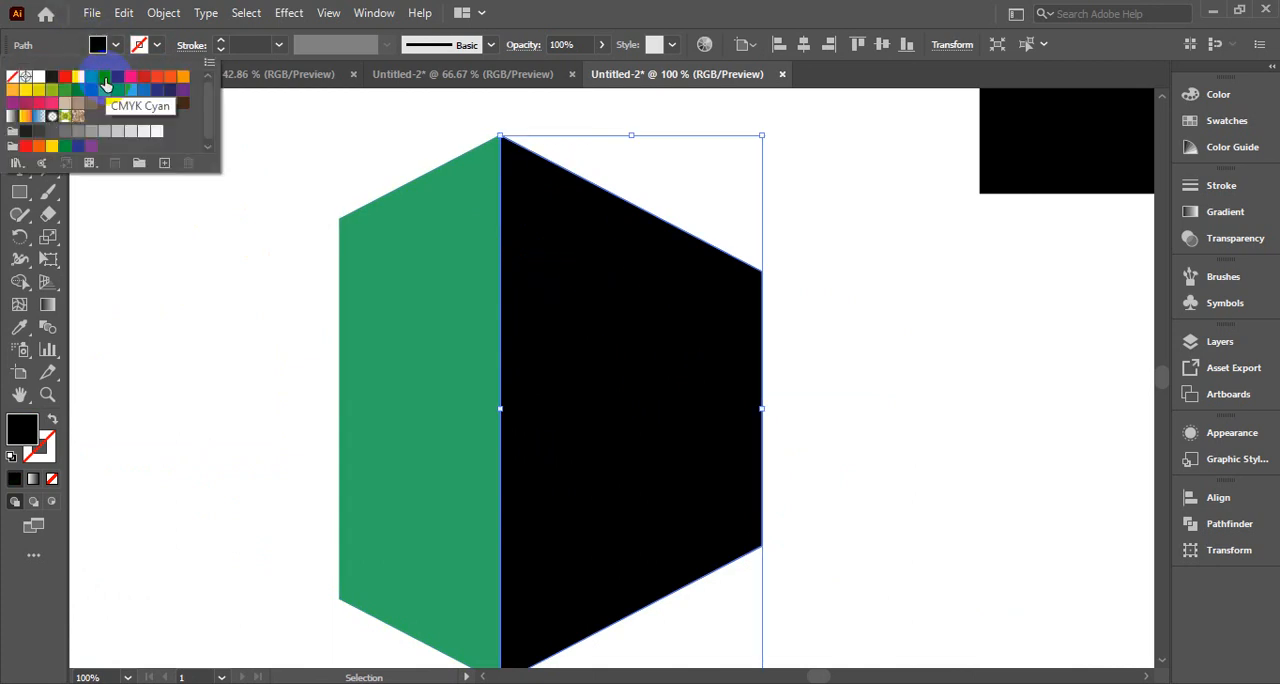
{"action": "left_click", "coordinate": [106, 84]}
{"action": "left_click", "coordinate": [434, 321]}
{"action": "scroll", "coordinate": [585, 284], "scroll_direction": "up", "scroll_amount": 5}
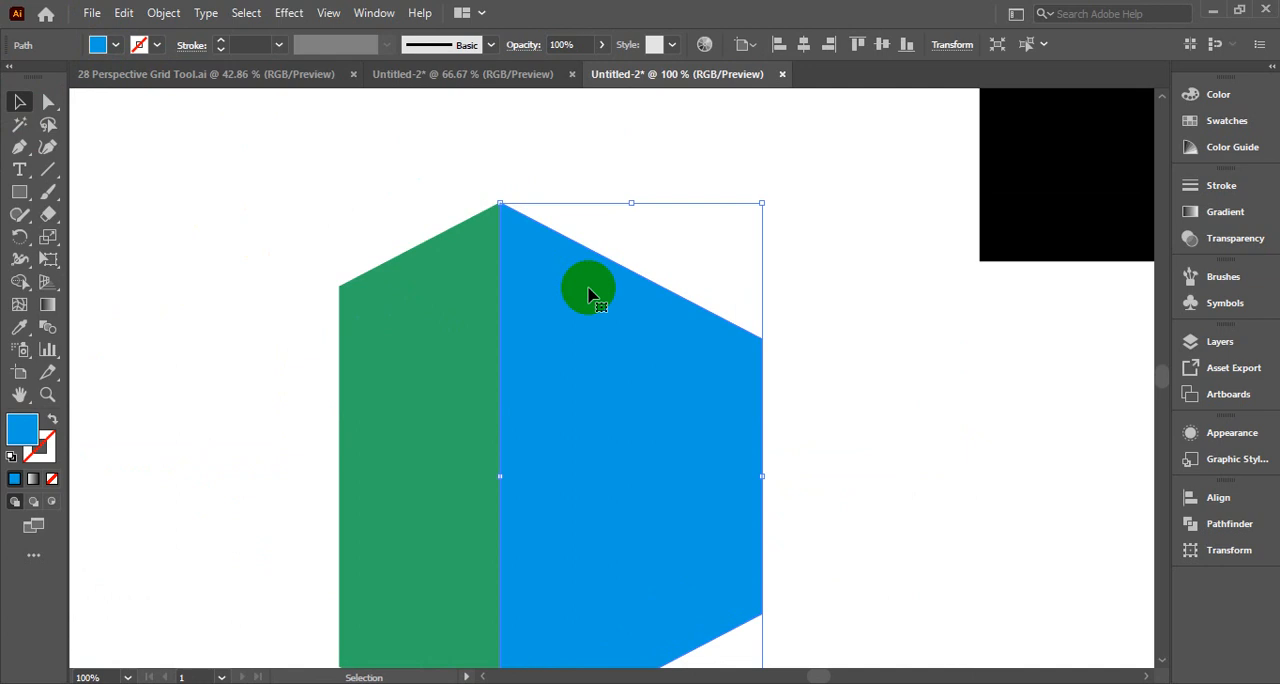
{"action": "scroll", "coordinate": [566, 300], "scroll_direction": "down", "scroll_amount": 5}
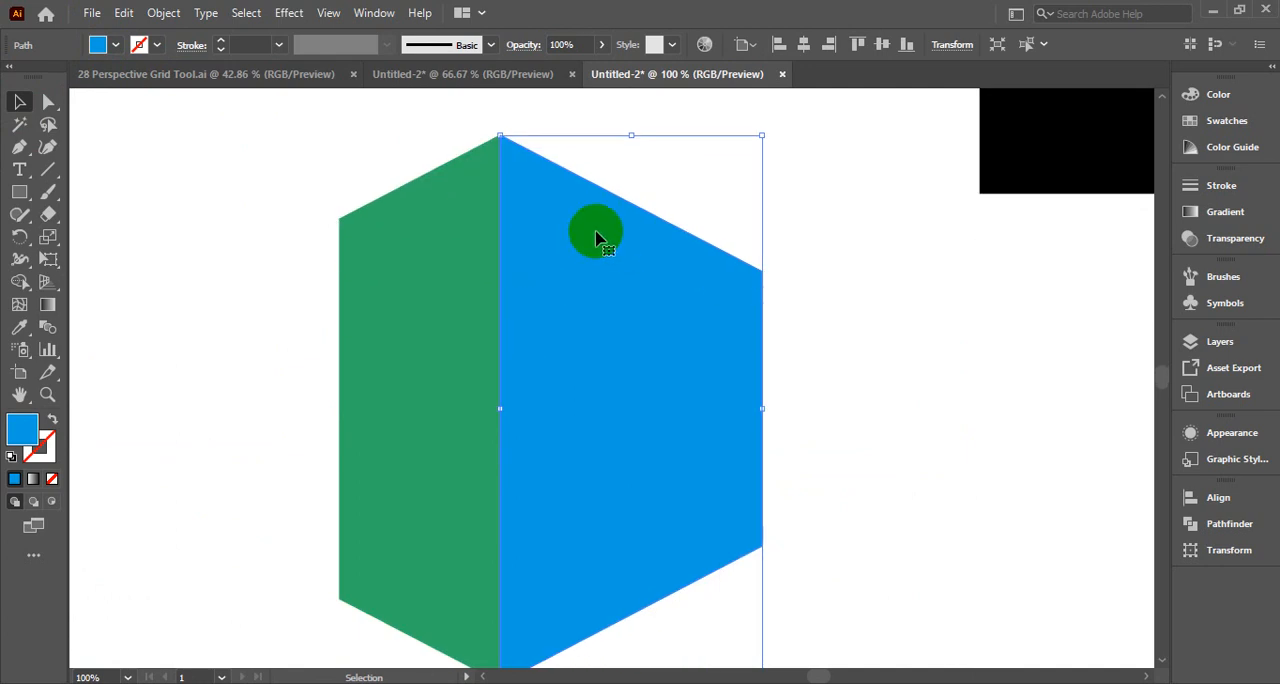
{"action": "scroll", "coordinate": [677, 274], "scroll_direction": "up", "scroll_amount": 5}
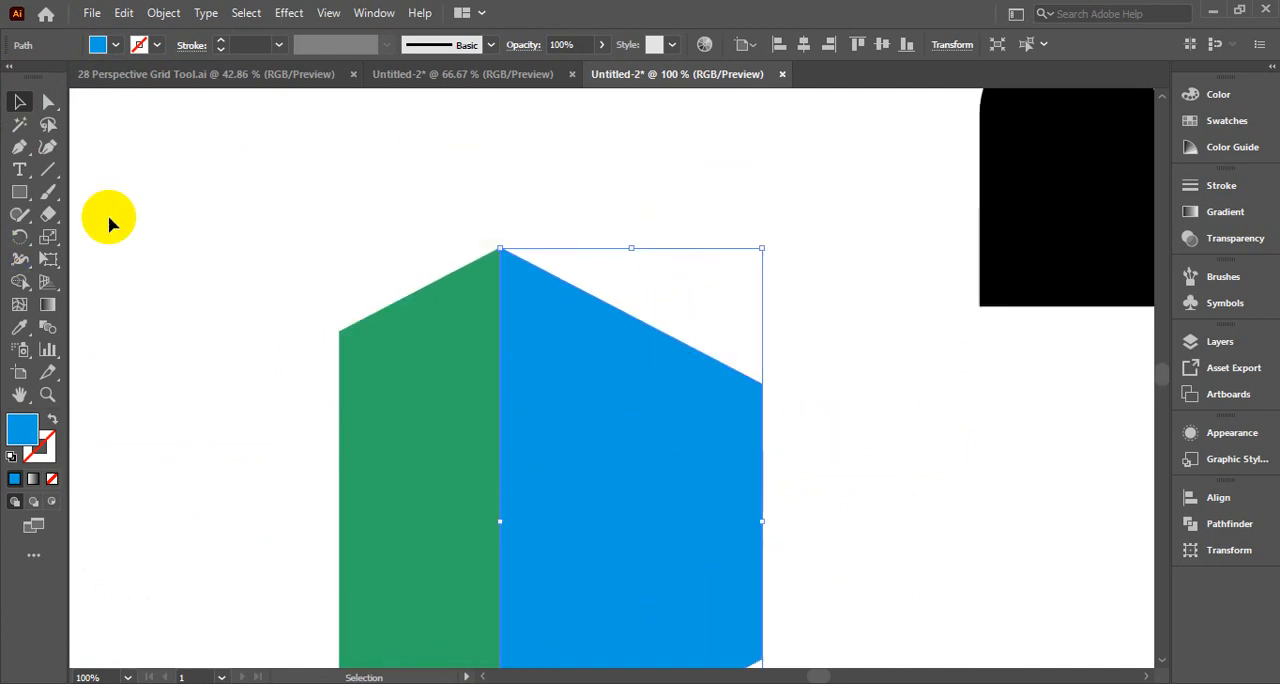
Show the perspective grid again and make the right grid plane active
{"action": "left_click", "coordinate": [203, 218]}
{"action": "left_click", "coordinate": [48, 282]}
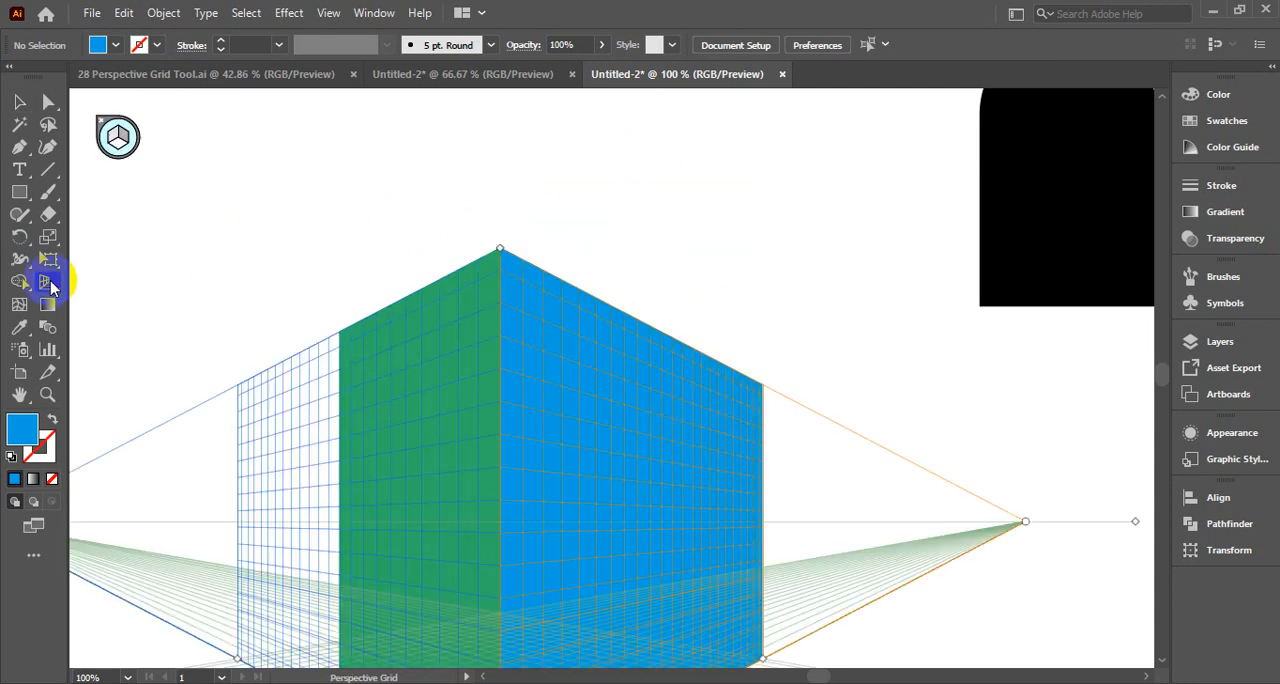
{"action": "scroll", "coordinate": [465, 287], "scroll_direction": "down", "scroll_amount": 5}
{"action": "scroll", "coordinate": [696, 349], "scroll_direction": "up", "scroll_amount": 3}
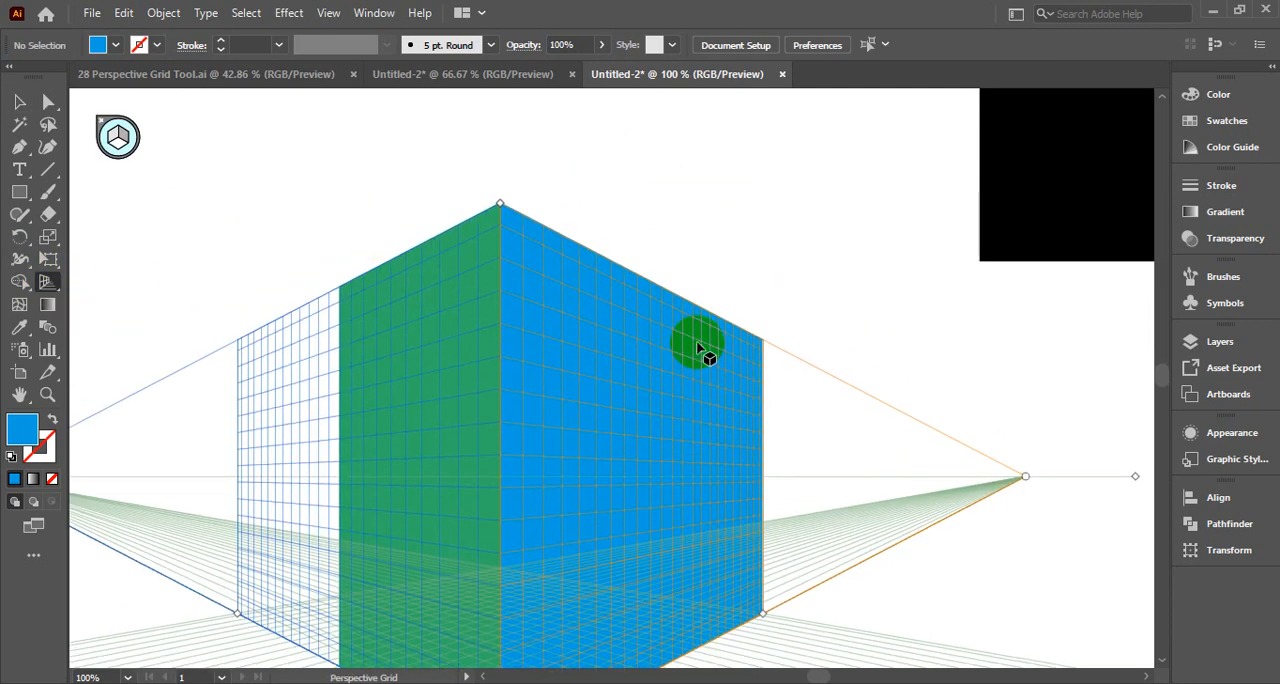
{"action": "scroll", "coordinate": [697, 347], "scroll_direction": "down", "scroll_amount": 4}
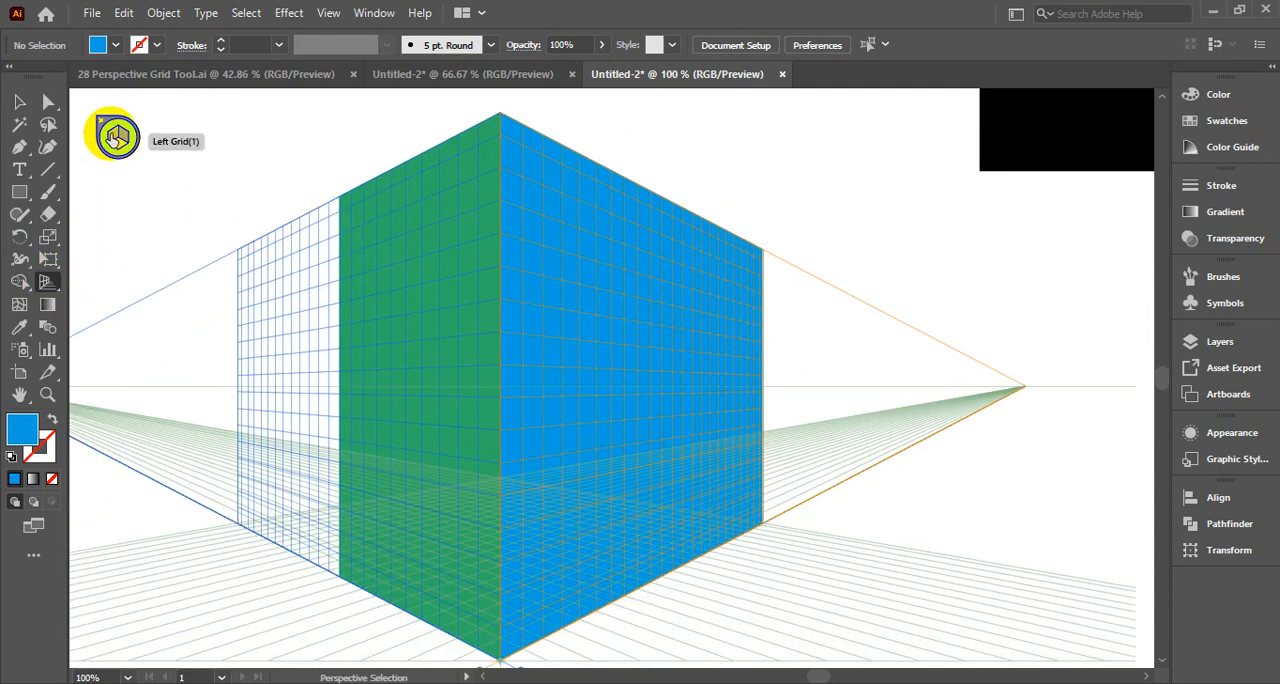
{"action": "left_click", "coordinate": [127, 140]}
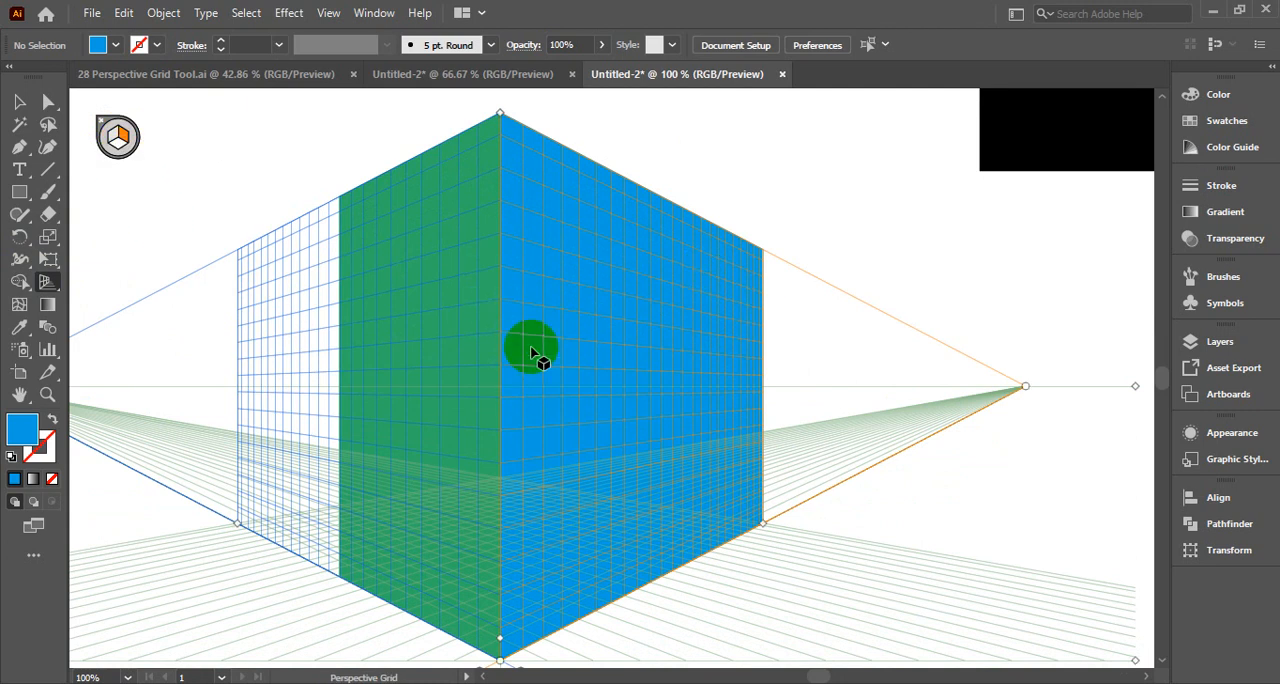
{"action": "left_click", "coordinate": [47, 281]}
Move the LOREM IPSUM text down over the upper part of the box
{"action": "scroll", "coordinate": [529, 251], "scroll_direction": "up", "scroll_amount": 8}
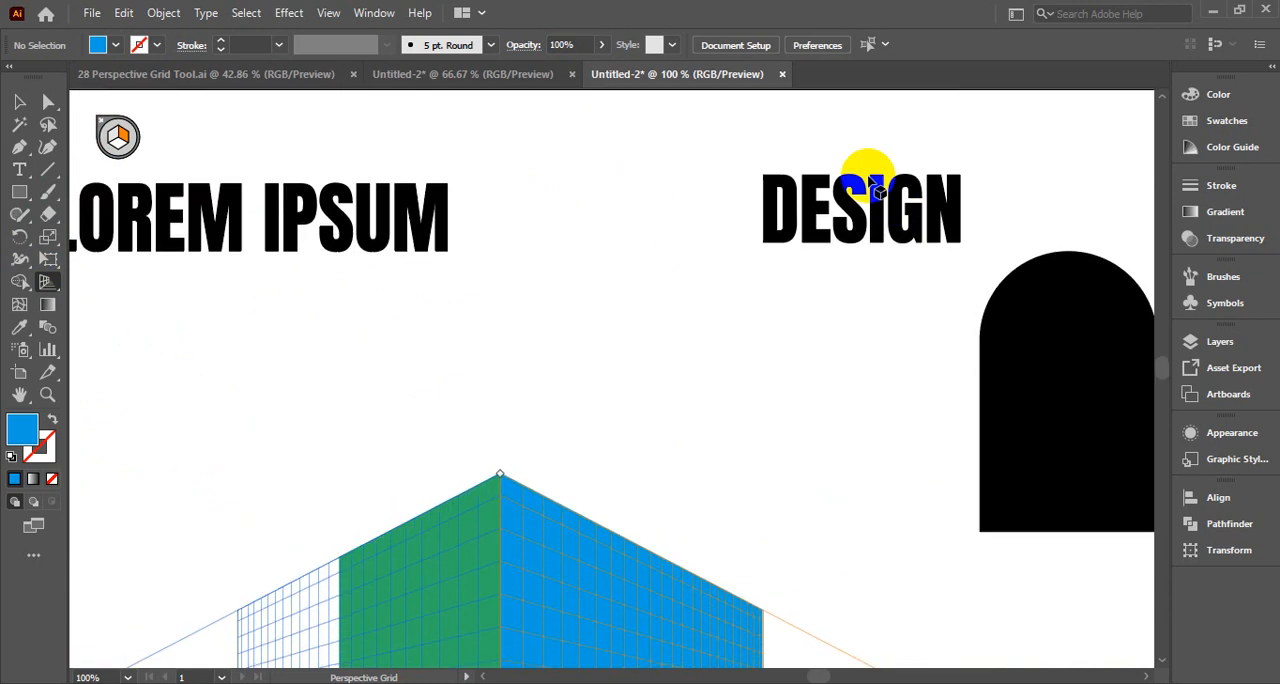
{"action": "scroll", "coordinate": [320, 243], "scroll_direction": "down", "scroll_amount": 2}
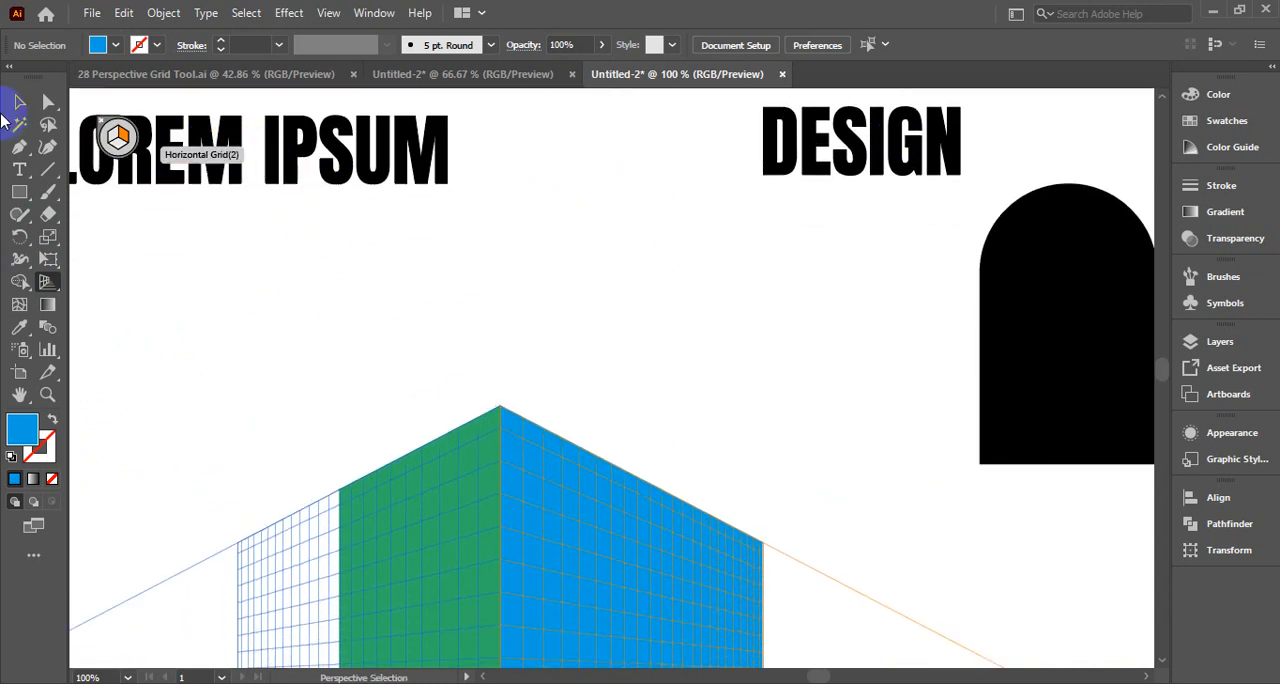
{"action": "left_click", "coordinate": [20, 101]}
{"action": "left_click_drag", "start_coordinate": [246, 140], "coordinate": [713, 370]}
{"action": "scroll", "coordinate": [713, 370], "scroll_direction": "down", "scroll_amount": 5}
{"action": "left_click_drag", "start_coordinate": [673, 155], "coordinate": [598, 352]}
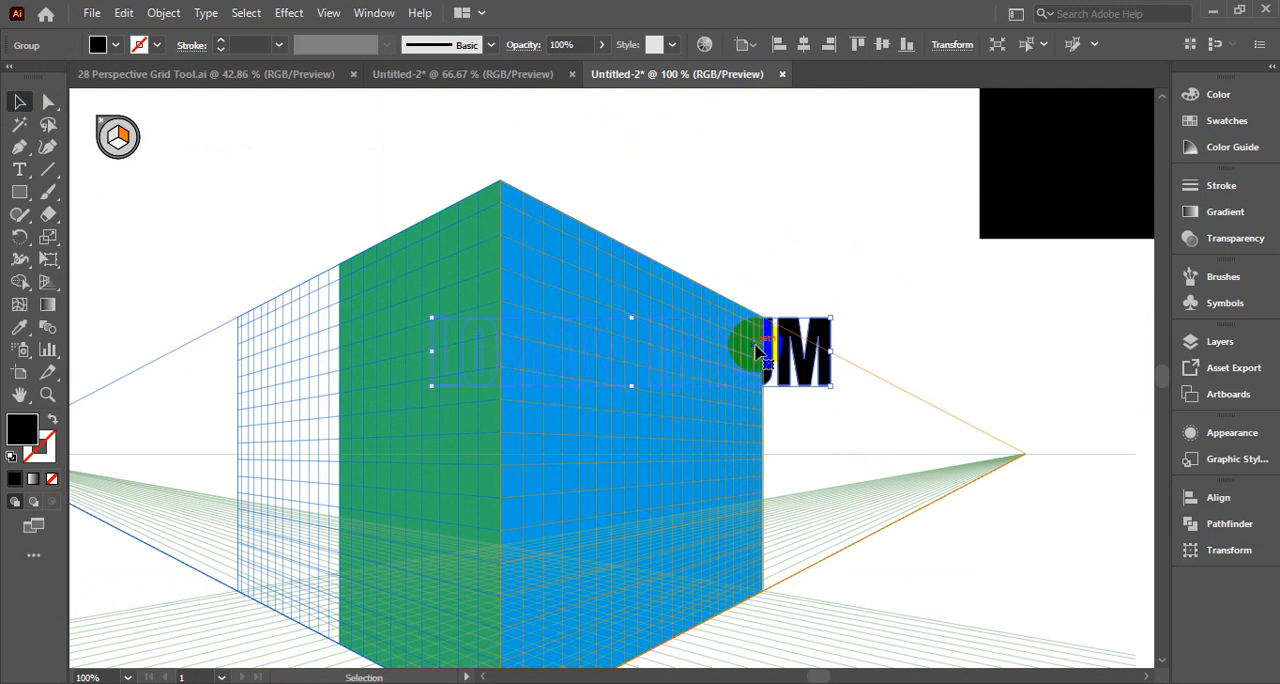
Bring the LOREM IPSUM text to the front and place it just above the box's top corner
{"action": "right_click", "coordinate": [806, 352]}
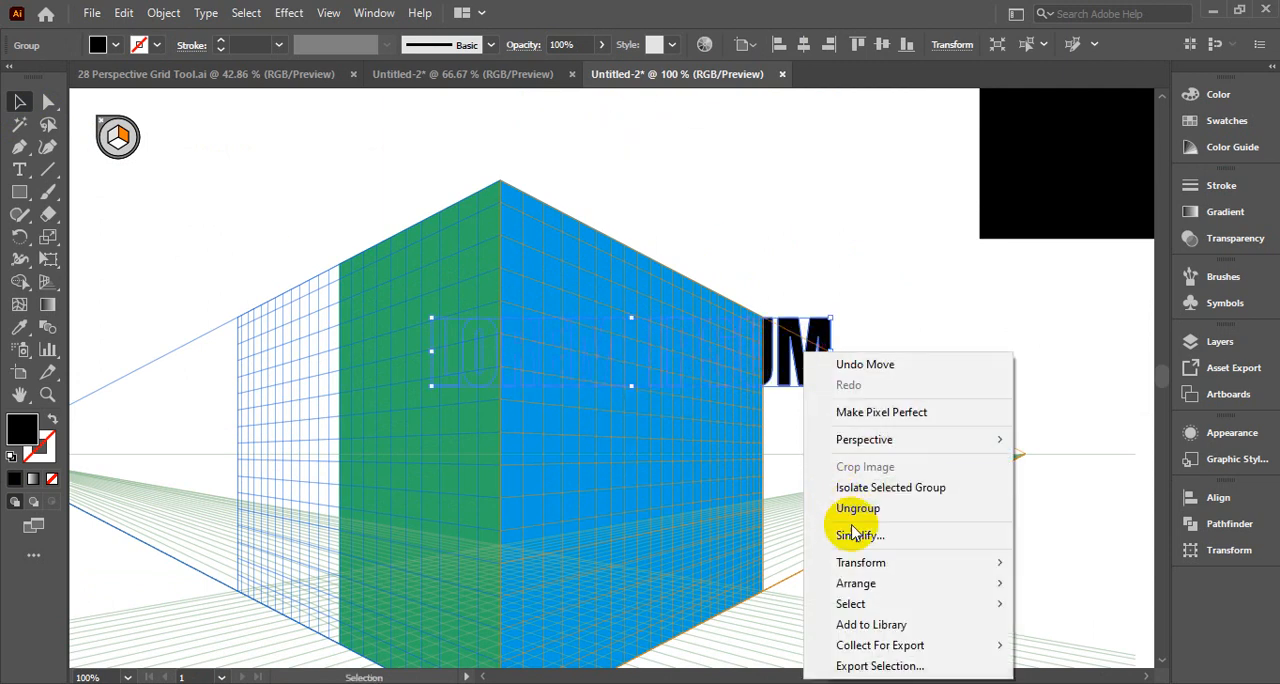
{"action": "mouse_move", "coordinate": [850, 604]}
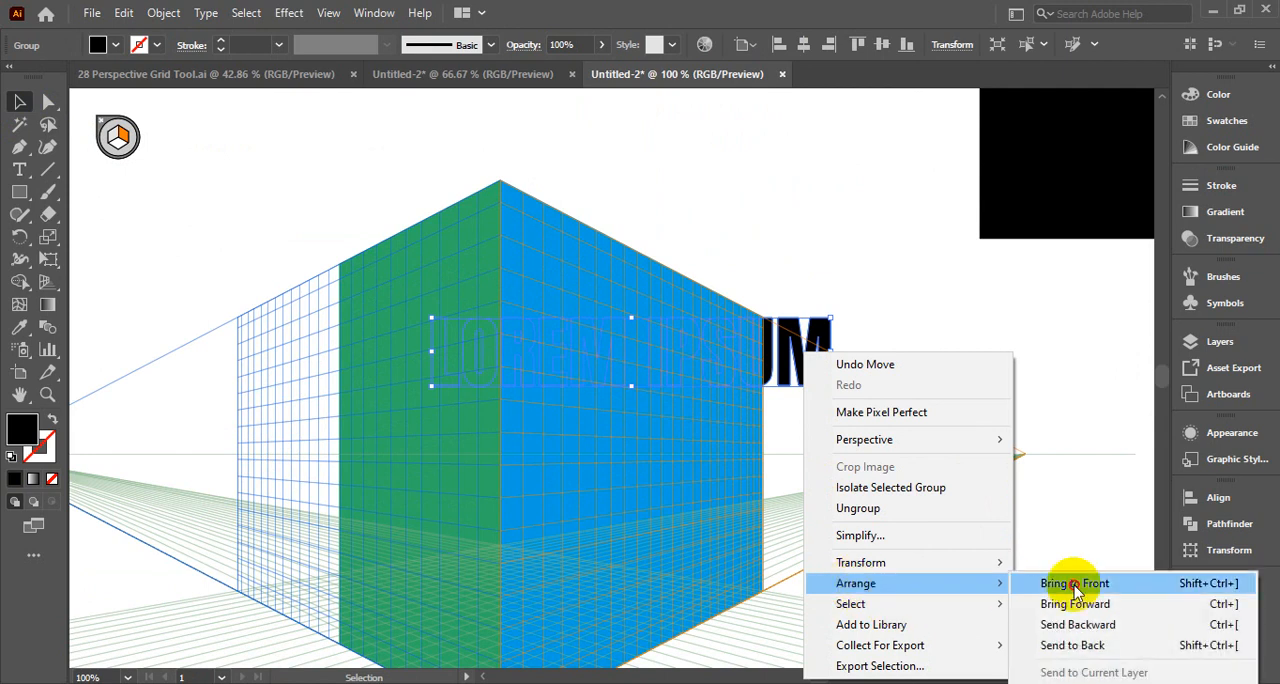
{"action": "left_click", "coordinate": [1075, 588]}
{"action": "left_click", "coordinate": [790, 240]}
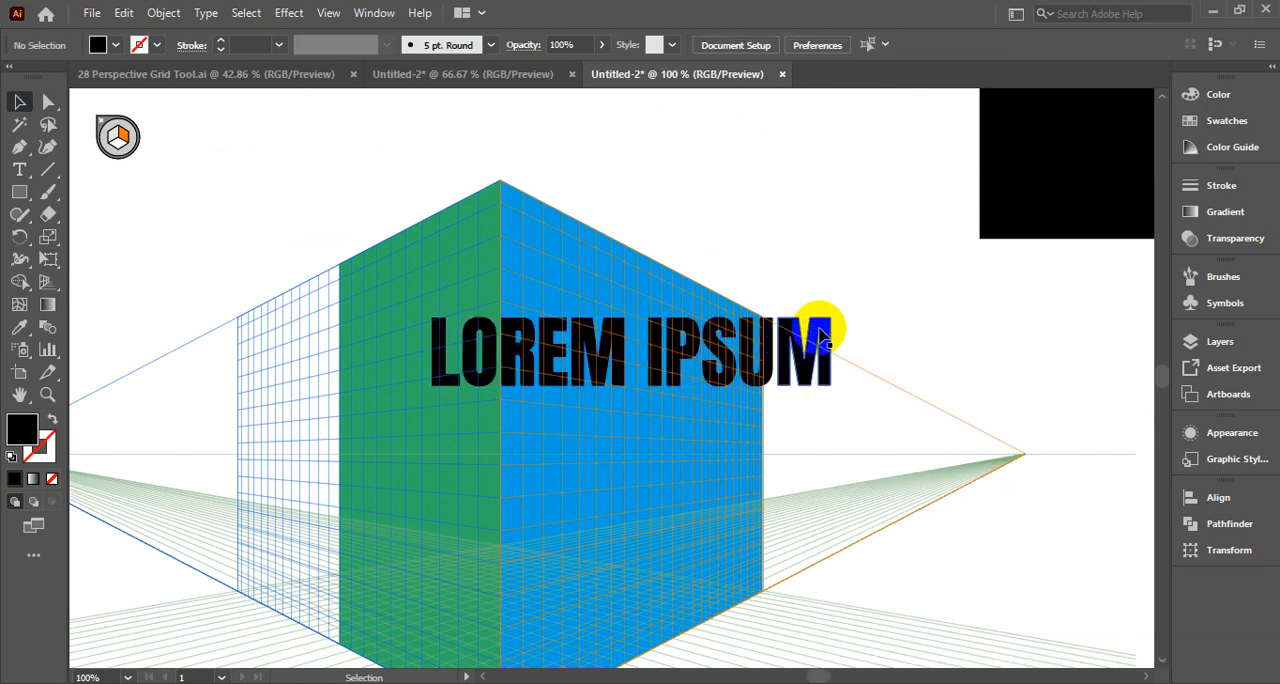
{"action": "left_click_drag", "start_coordinate": [820, 340], "coordinate": [775, 148]}
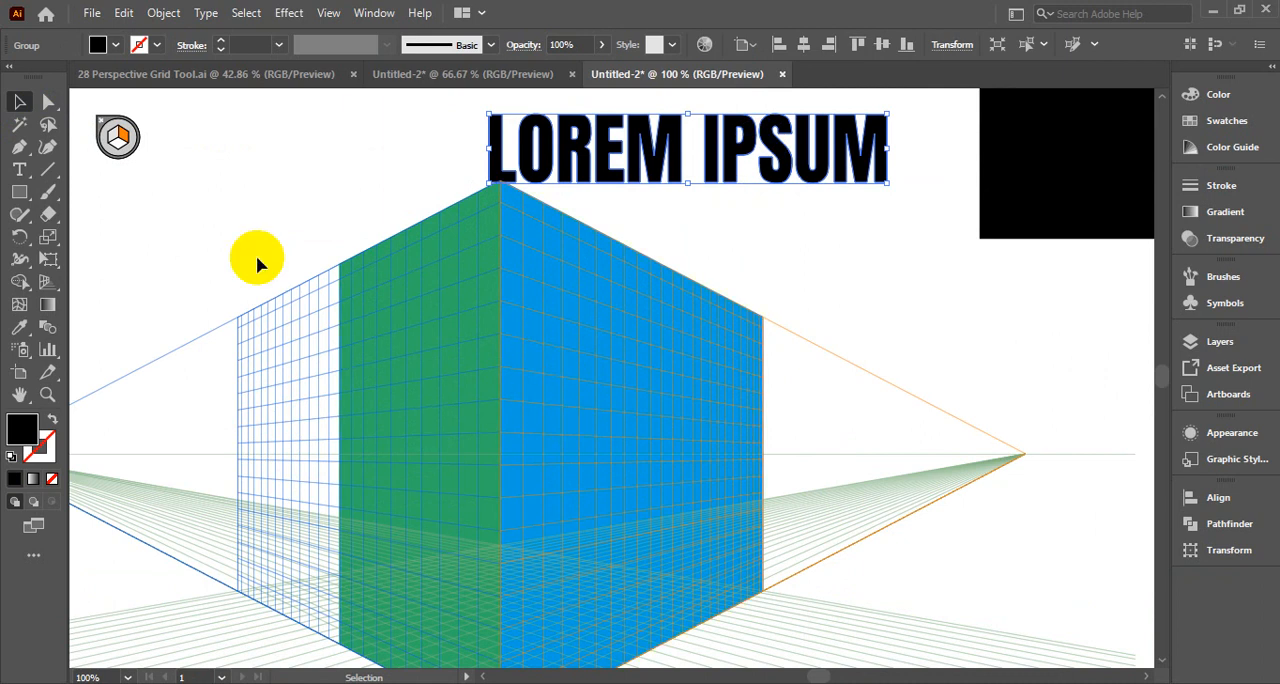
Attach the LOREM IPSUM text in perspective to the blue right wall with Perspective Selection, starting at the box's corner edge
{"action": "left_click", "coordinate": [55, 290]}
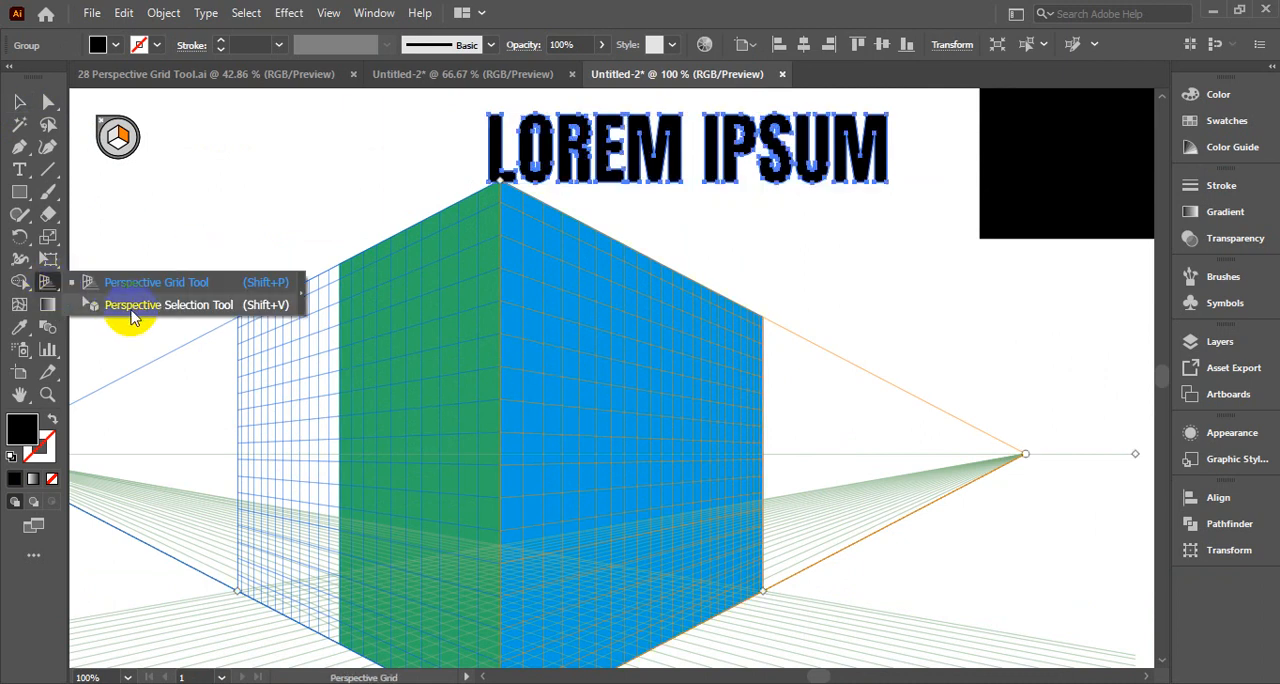
{"action": "left_click", "coordinate": [193, 313]}
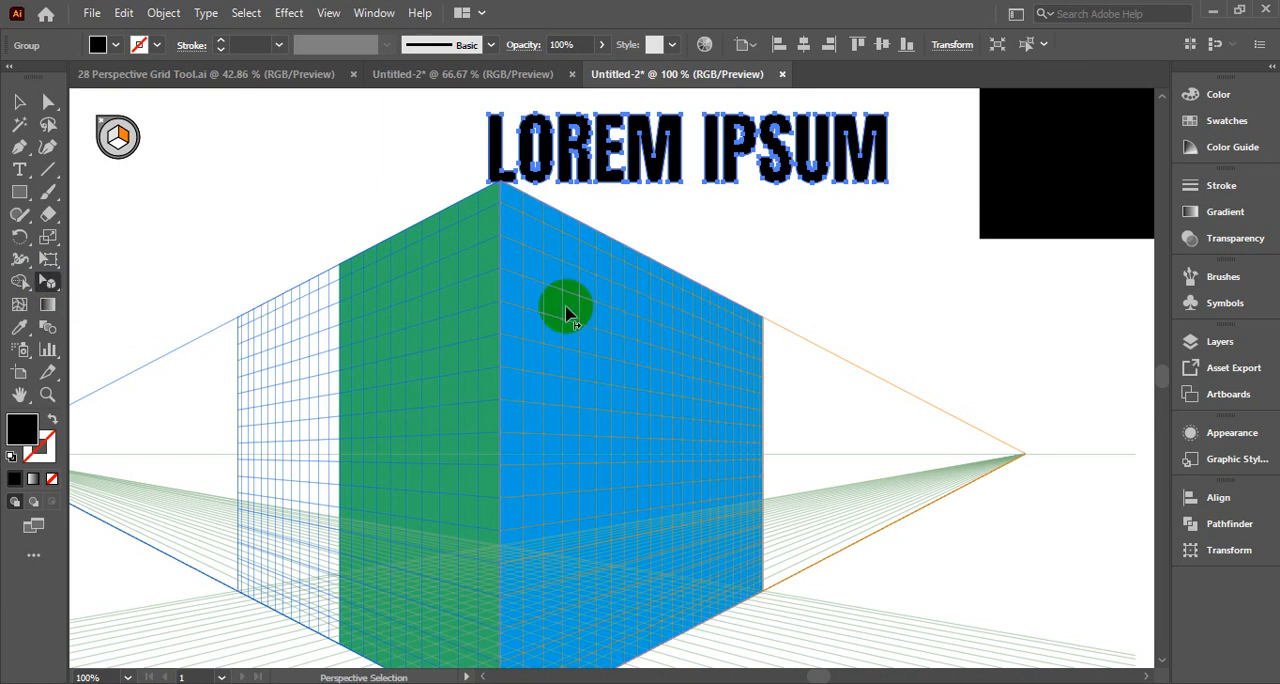
{"action": "left_click_drag", "start_coordinate": [545, 305], "coordinate": [655, 401]}
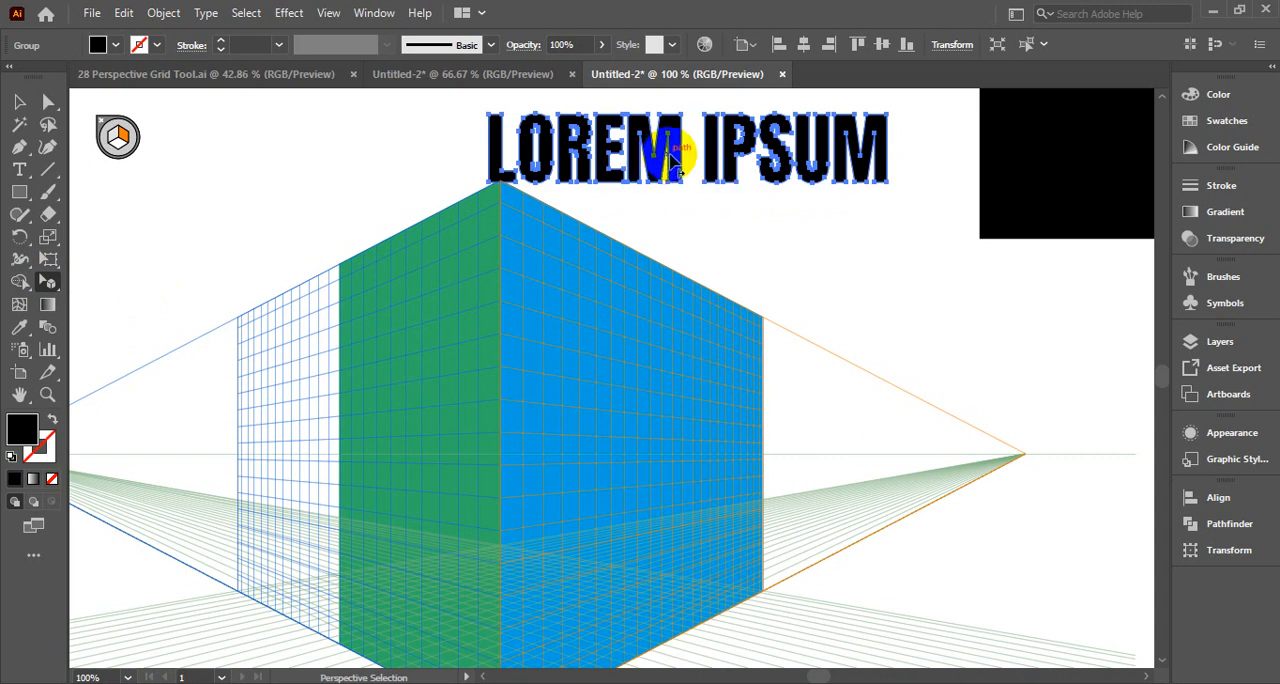
{"action": "left_click_drag", "start_coordinate": [666, 149], "coordinate": [601, 366]}
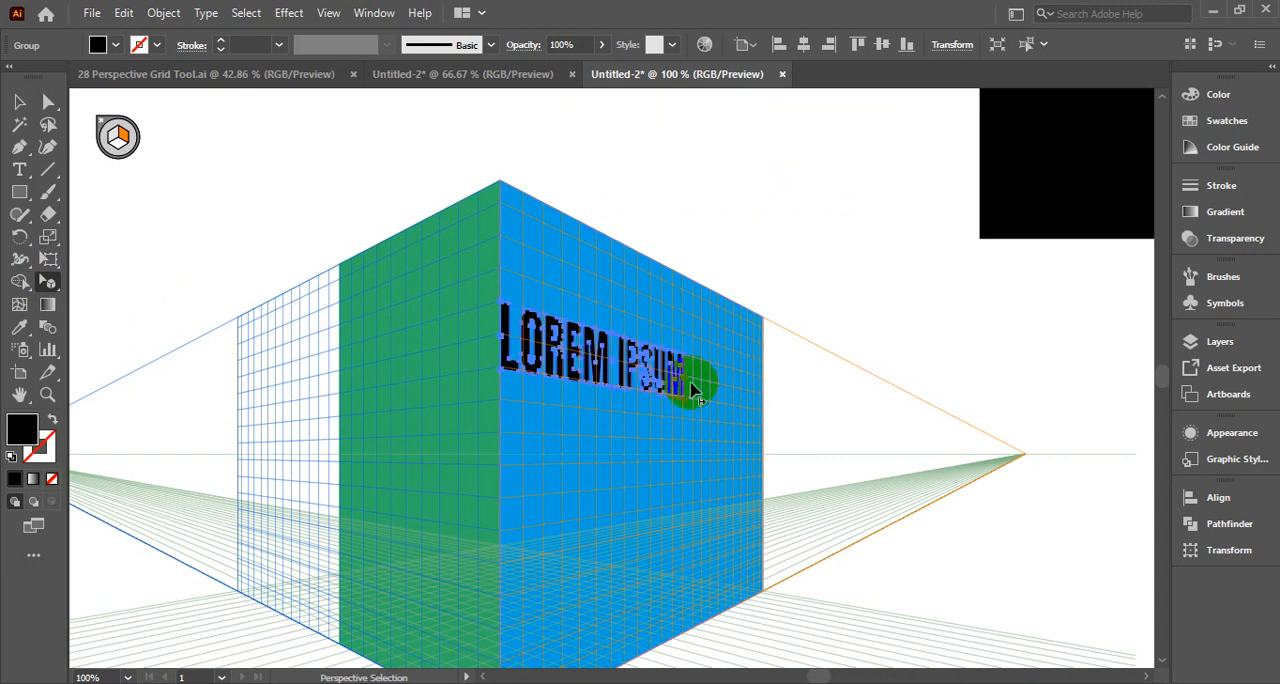
Enlarge the LOREM IPSUM text to span the blue wall's full width, raise it toward the wall's top and deselect it
{"action": "left_click_drag", "start_coordinate": [686, 383], "coordinate": [677, 447]}
{"action": "scroll", "coordinate": [690, 420], "scroll_direction": "up", "scroll_amount": 1}
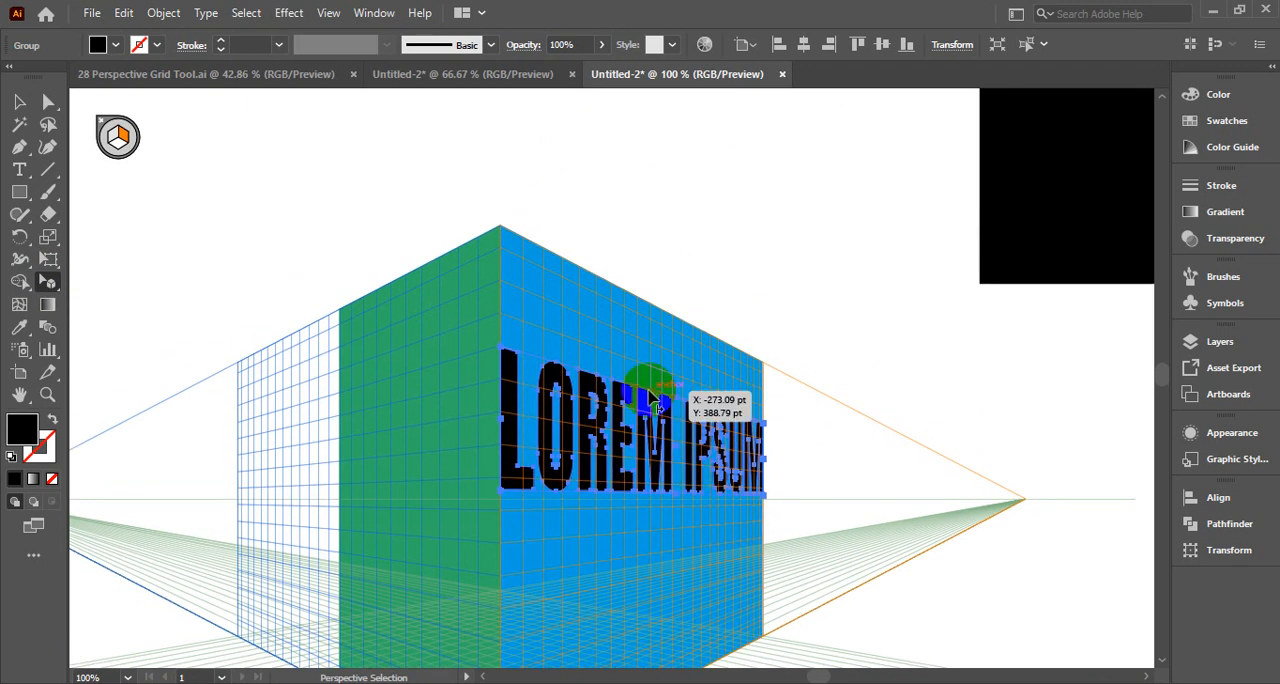
{"action": "left_click_drag", "start_coordinate": [657, 403], "coordinate": [648, 352]}
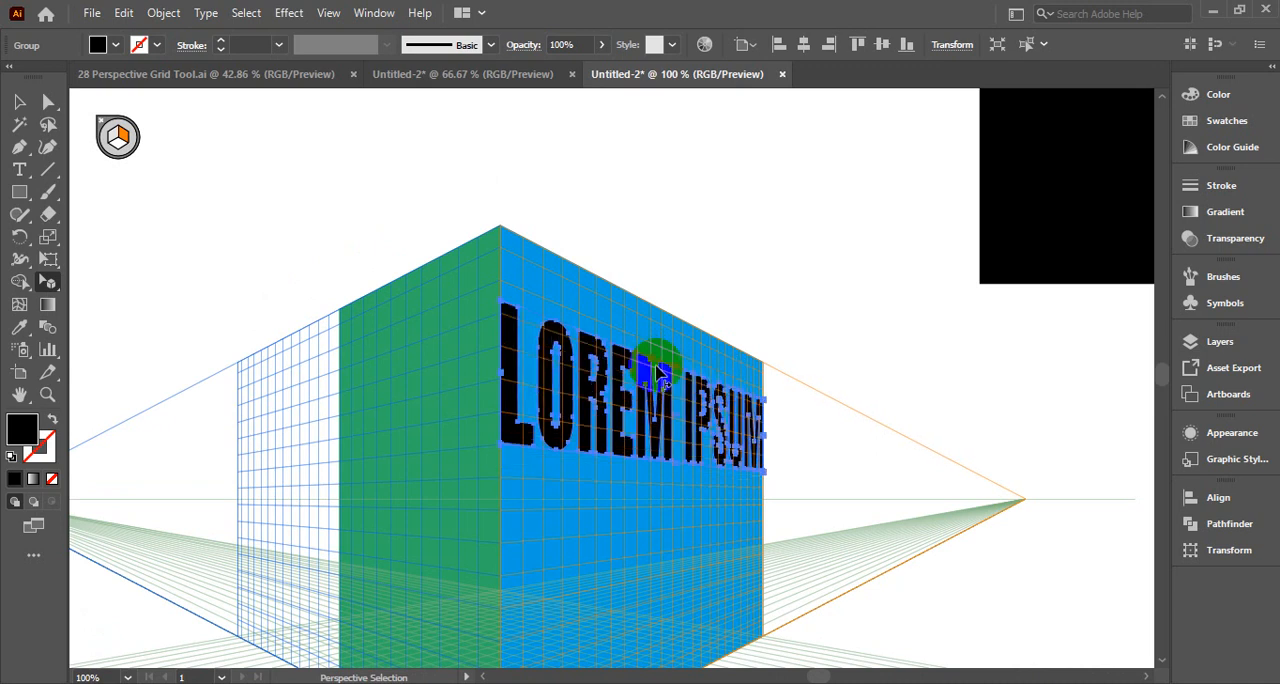
{"action": "scroll", "coordinate": [695, 470], "scroll_direction": "down", "scroll_amount": 2}
{"action": "left_click", "coordinate": [808, 200]}
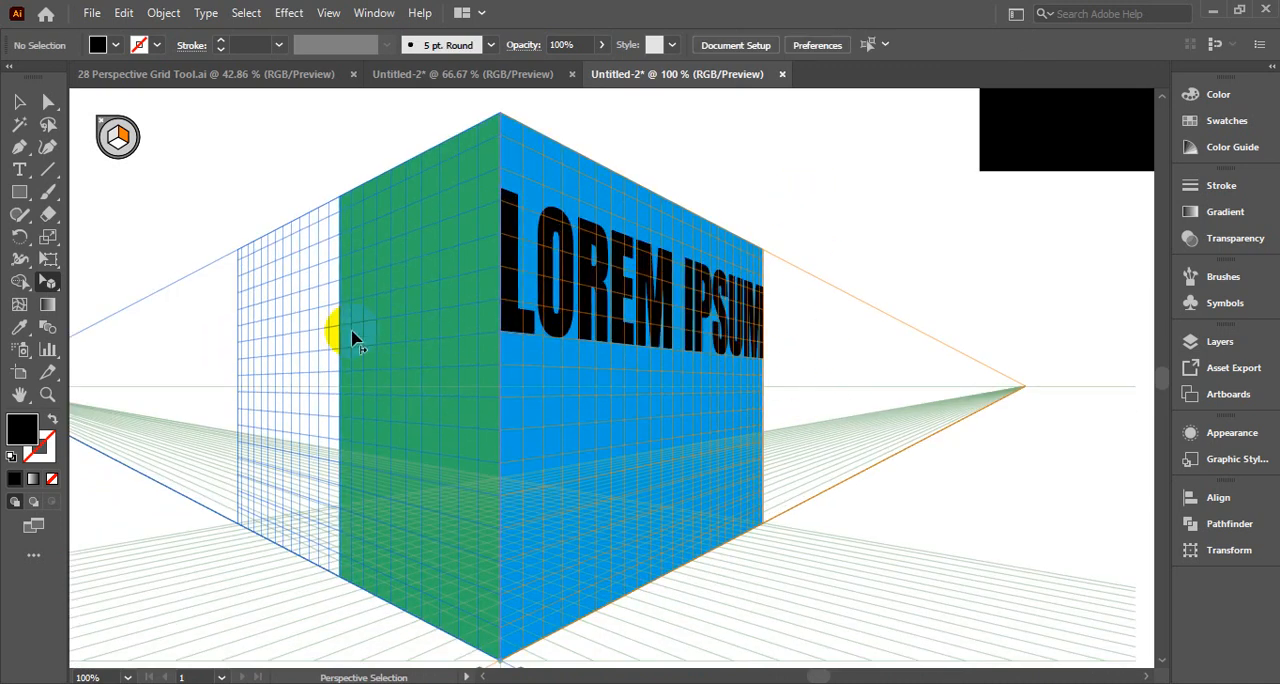
Make the left grid plane active and bring the DESIGN text in perspective onto the green left wall
{"action": "left_click", "coordinate": [112, 136]}
{"action": "scroll", "coordinate": [557, 345], "scroll_direction": "up", "scroll_amount": 3}
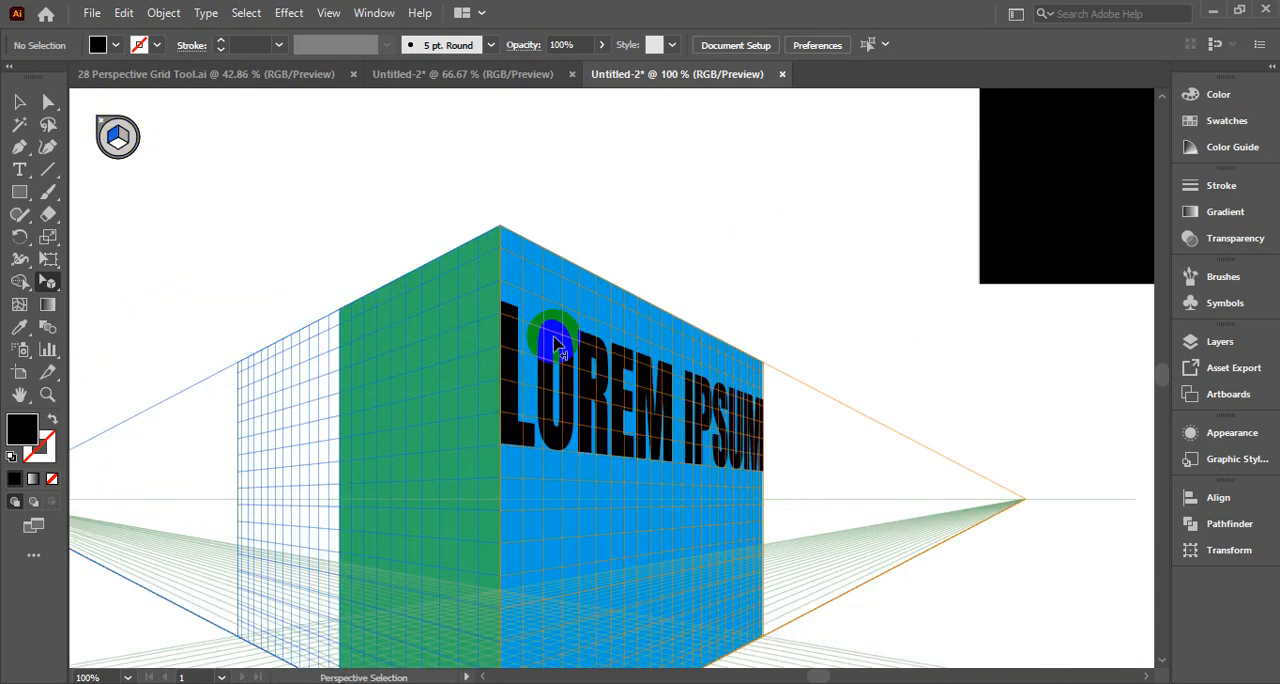
{"action": "scroll", "coordinate": [640, 337], "scroll_direction": "up", "scroll_amount": 5}
{"action": "left_click_drag", "start_coordinate": [826, 195], "coordinate": [455, 513]}
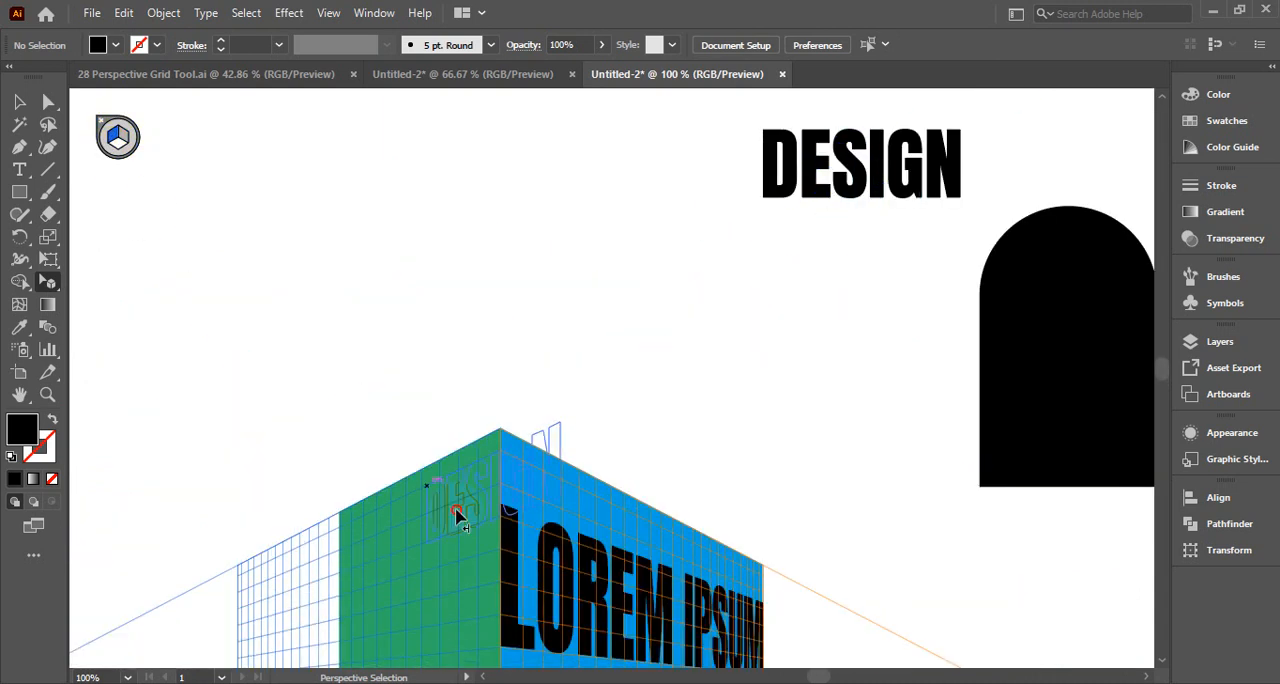
{"action": "left_click_drag", "start_coordinate": [418, 608], "coordinate": [418, 608]}
{"action": "scroll", "coordinate": [434, 529], "scroll_direction": "down", "scroll_amount": 6}
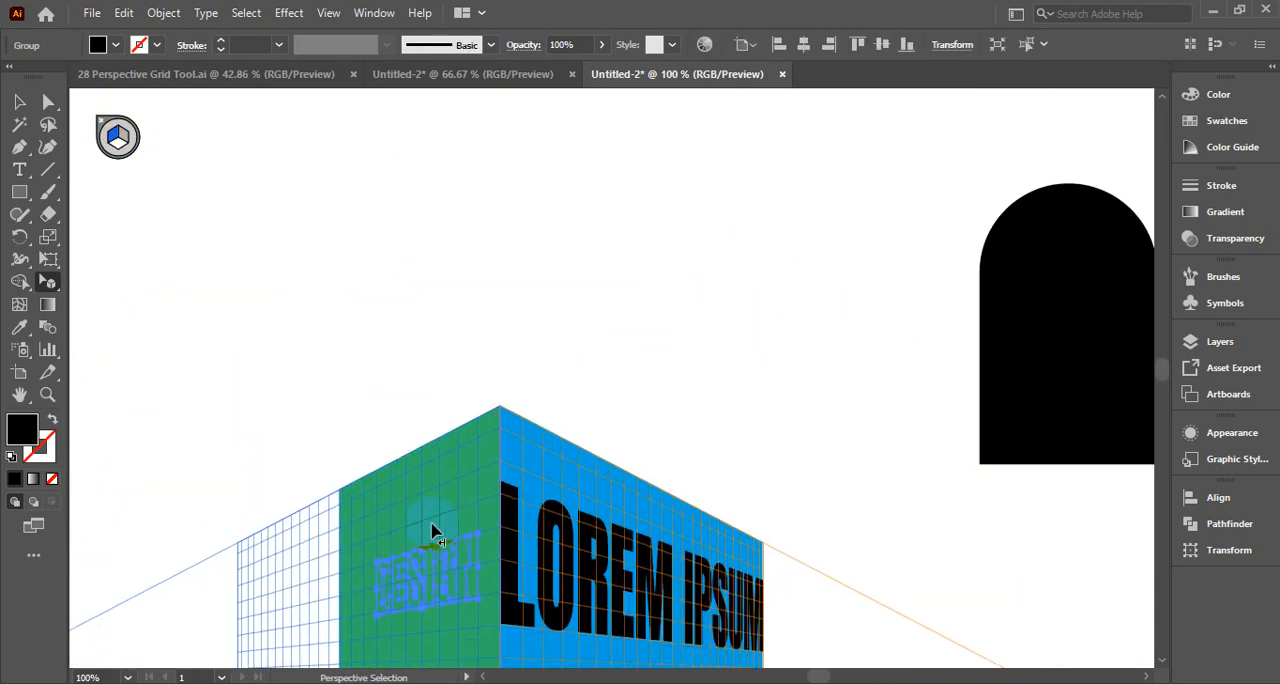
Bring the DESIGN text to the front and enlarge it to span the green wall's width
{"action": "right_click", "coordinate": [417, 358]}
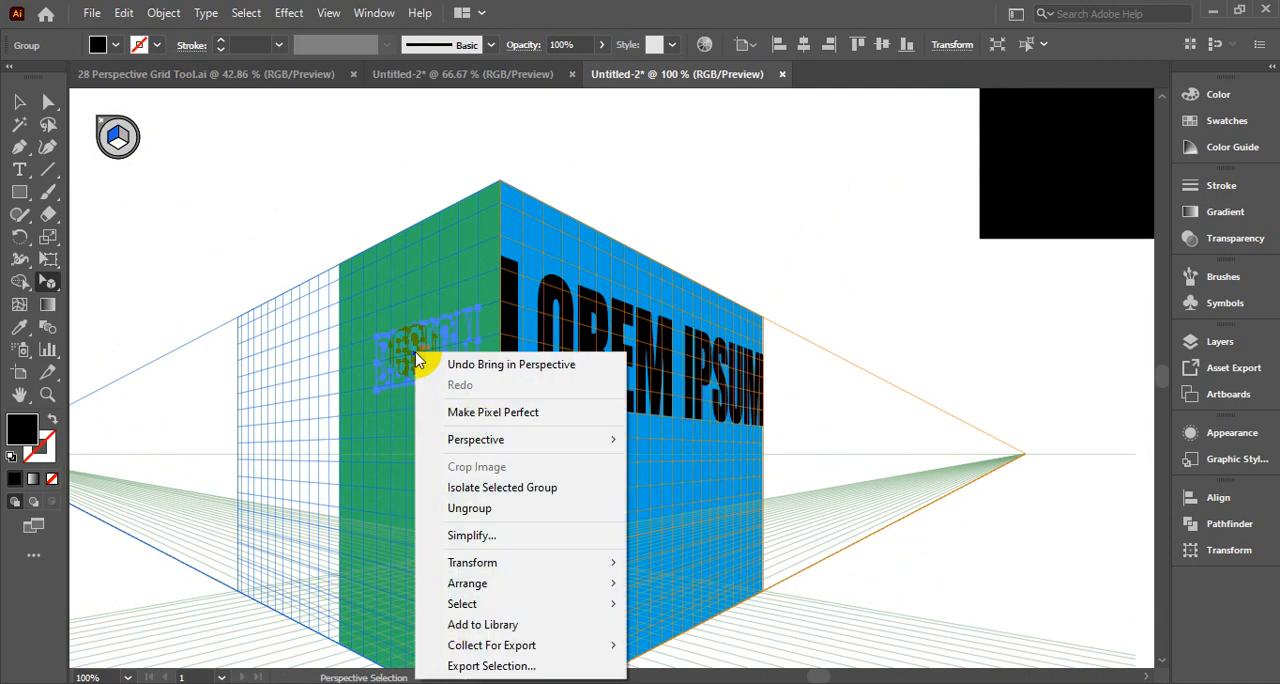
{"action": "mouse_move", "coordinate": [600, 591]}
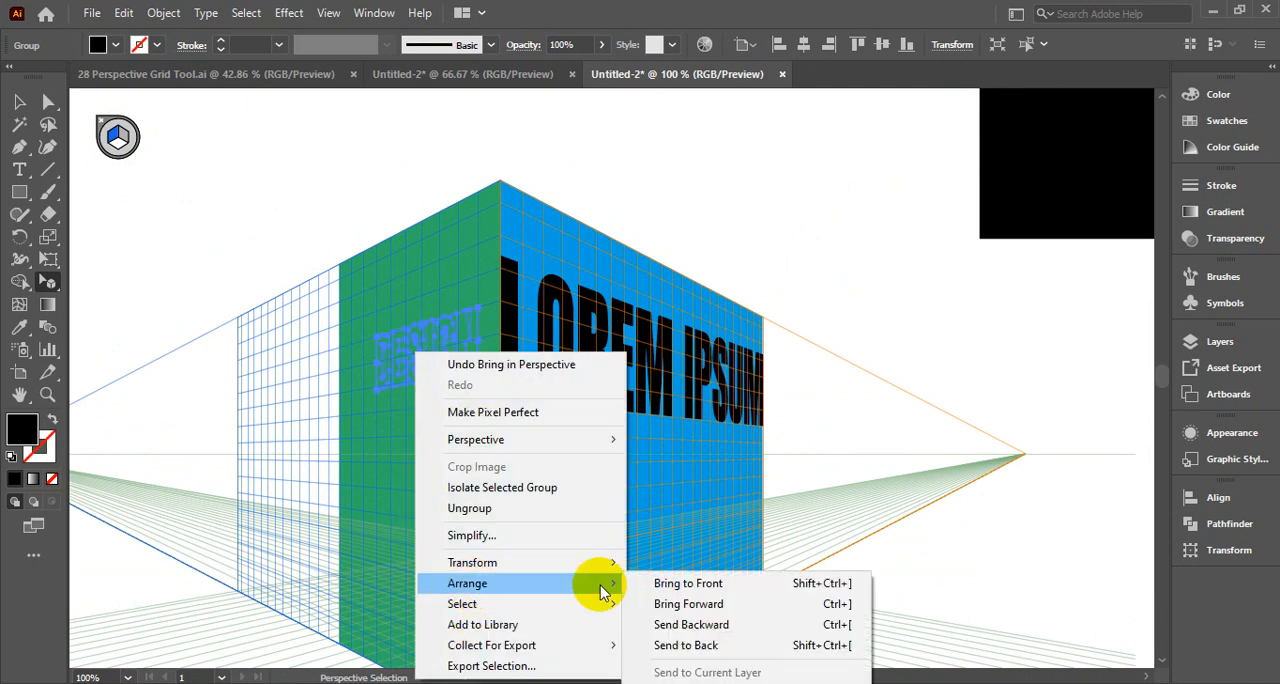
{"action": "left_click", "coordinate": [690, 583]}
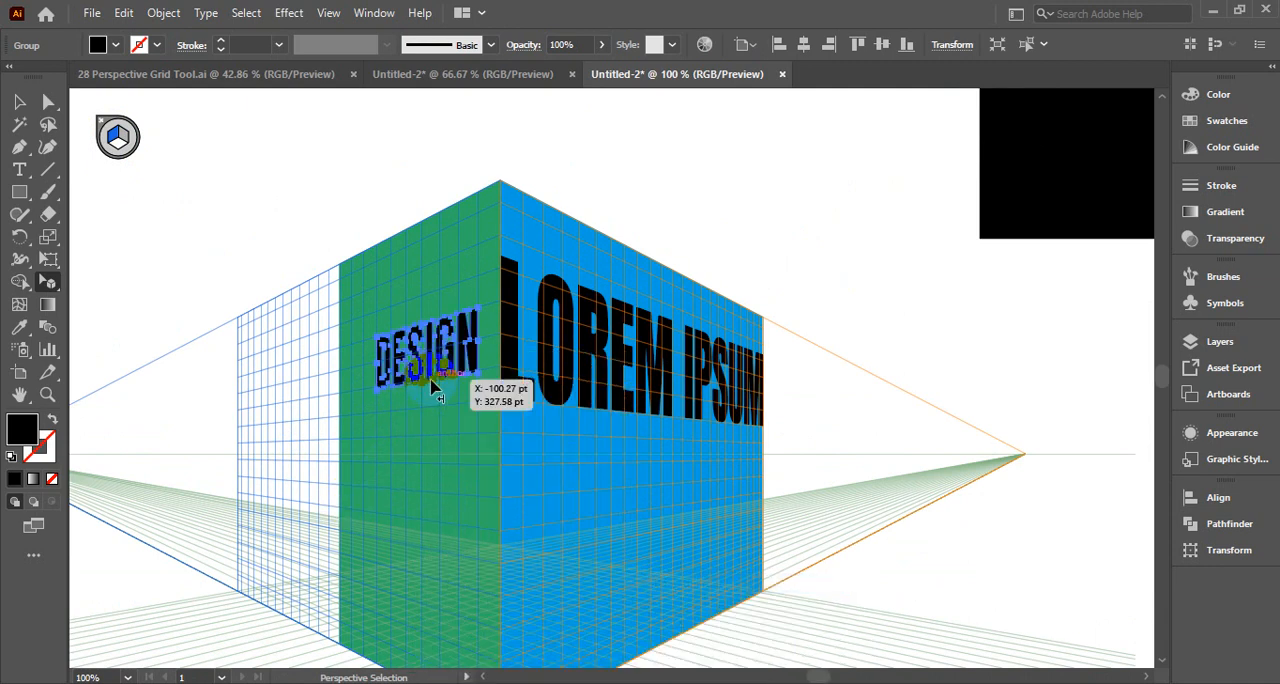
{"action": "left_click_drag", "start_coordinate": [430, 372], "coordinate": [338, 318]}
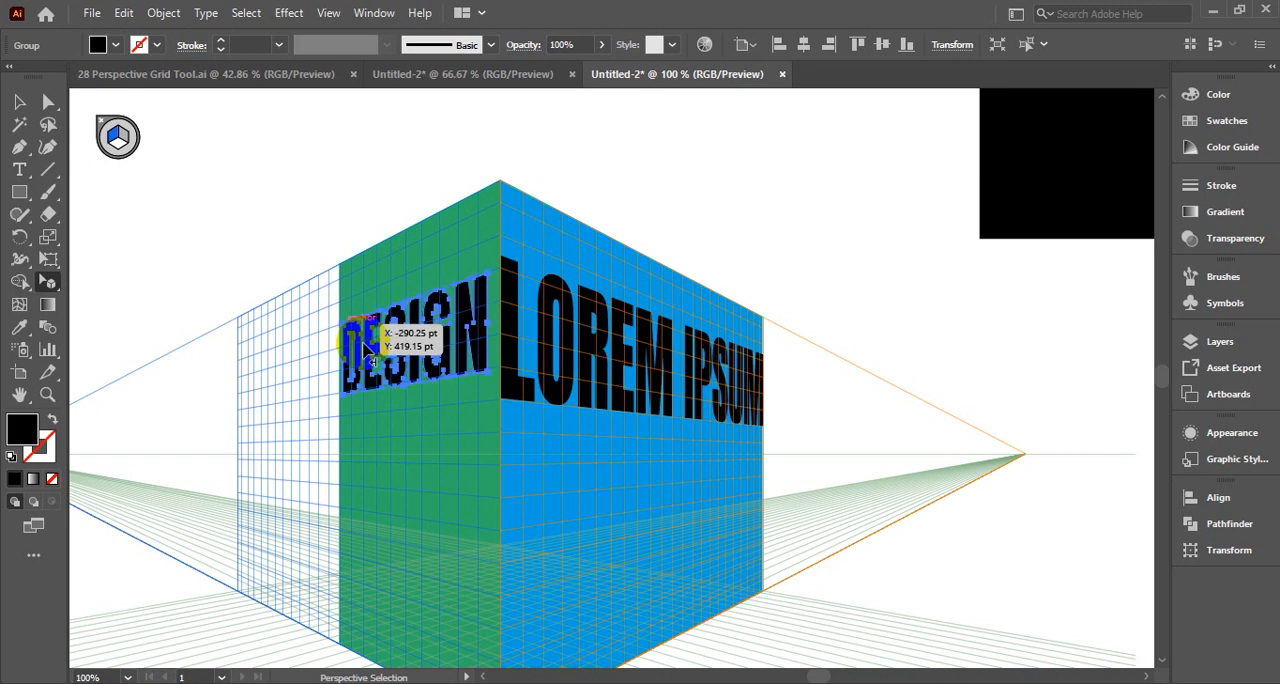
{"action": "left_click_drag", "start_coordinate": [483, 375], "coordinate": [501, 387]}
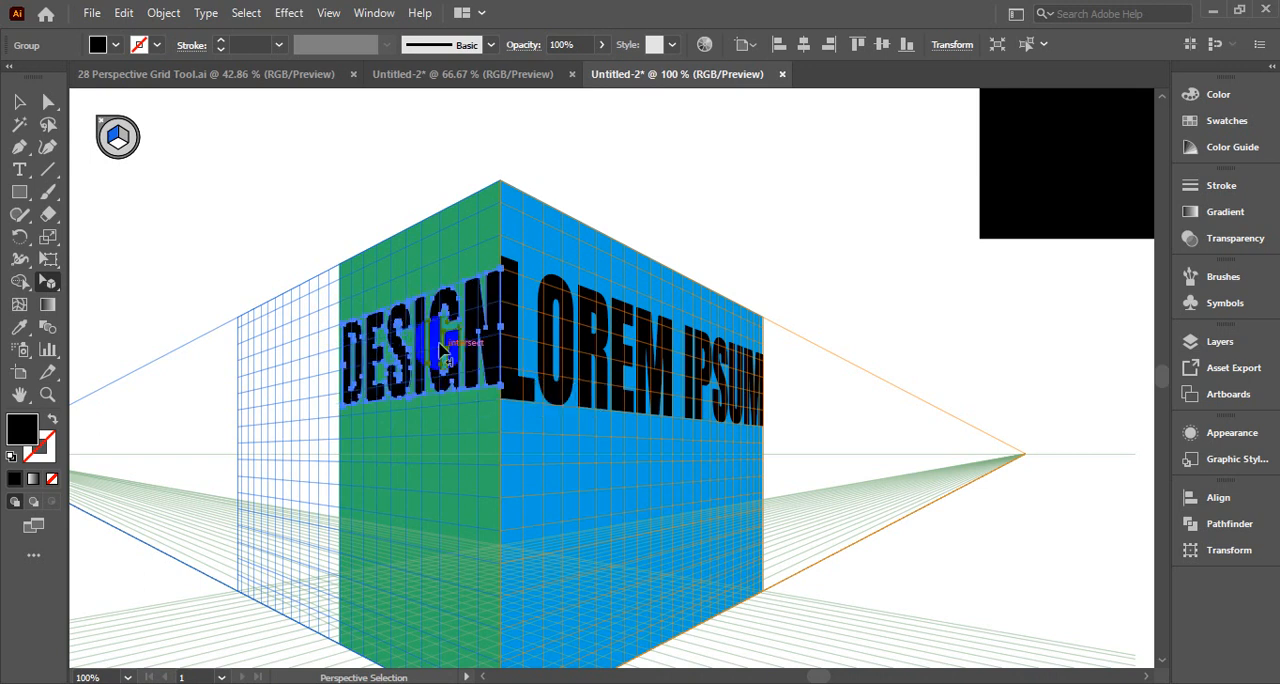
Move the DESIGN text down to the middle of the green wall and narrow it slightly to fit inside the corner edge
{"action": "left_click_drag", "start_coordinate": [425, 340], "coordinate": [410, 455]}
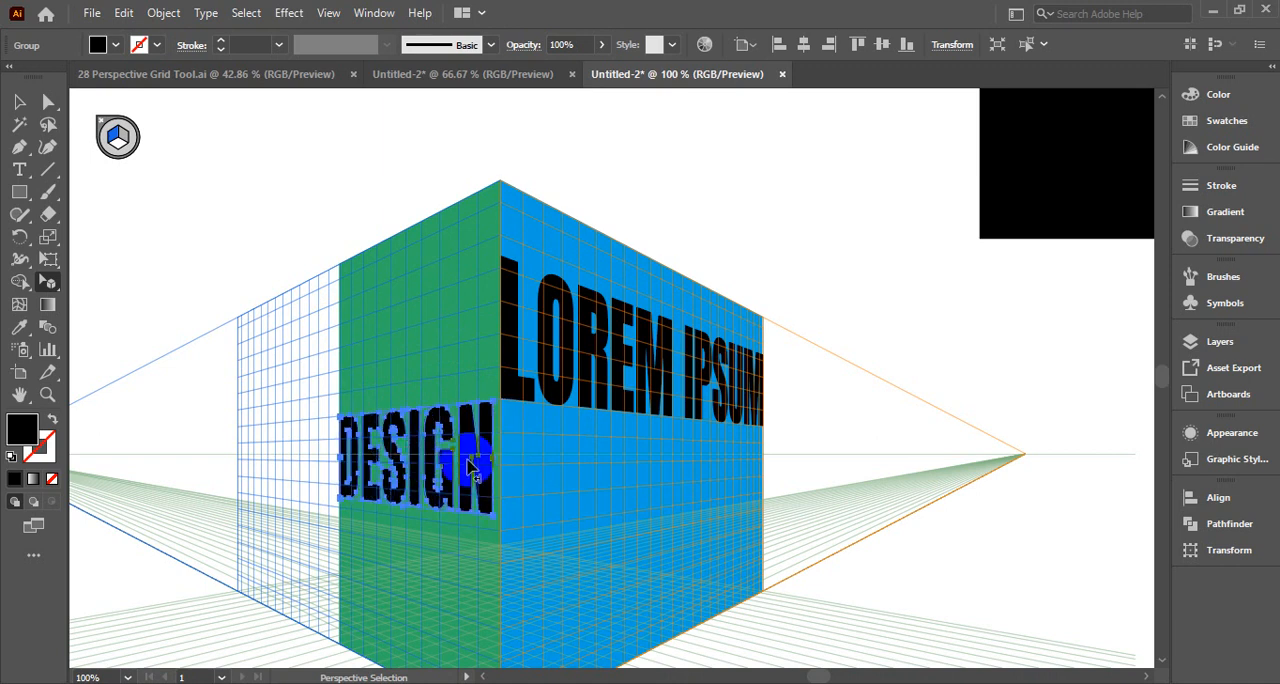
{"action": "key", "text": "ctrl+z"}
{"action": "key", "text": "ctrl+shift+z"}
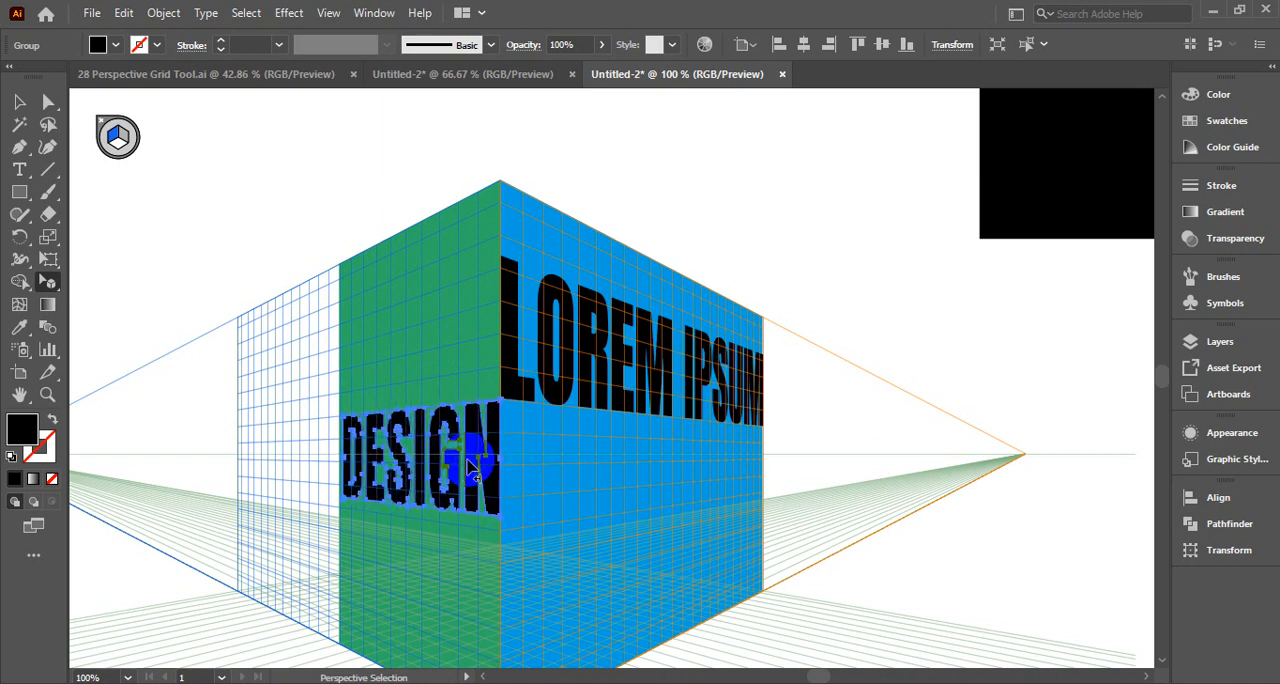
{"action": "key", "text": "Left"}
{"action": "key", "text": "Right"}
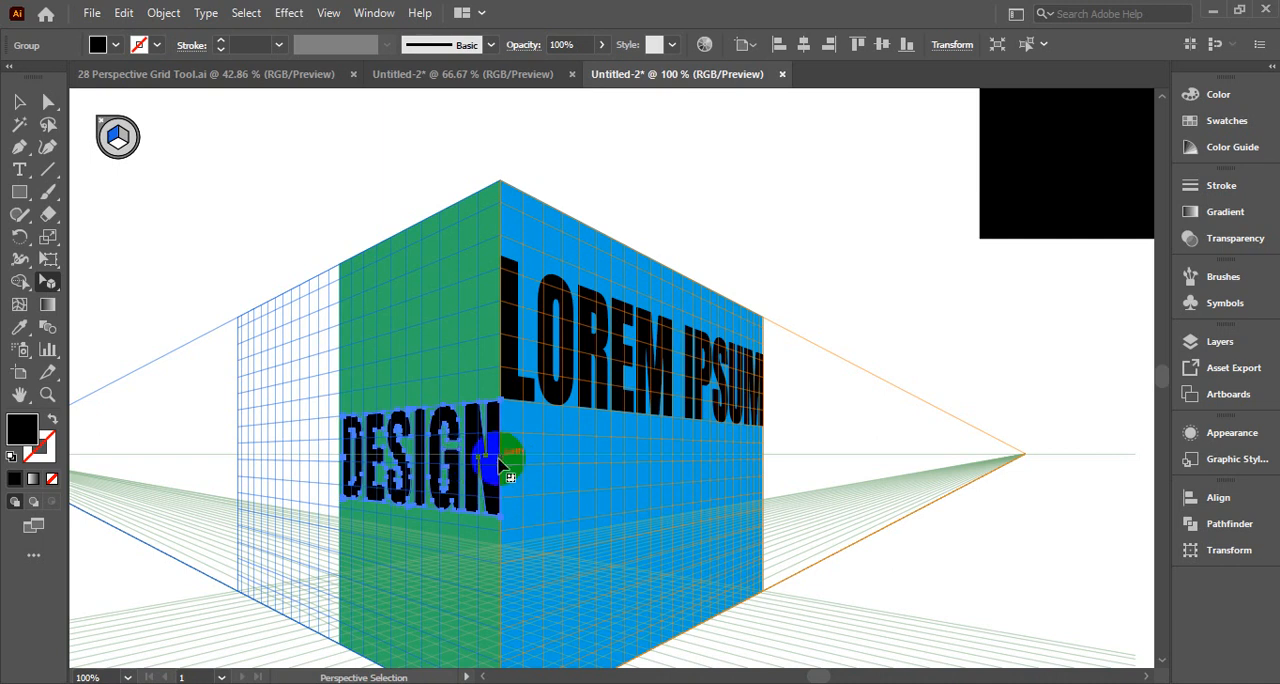
{"action": "left_click_drag", "start_coordinate": [501, 458], "coordinate": [491, 461]}
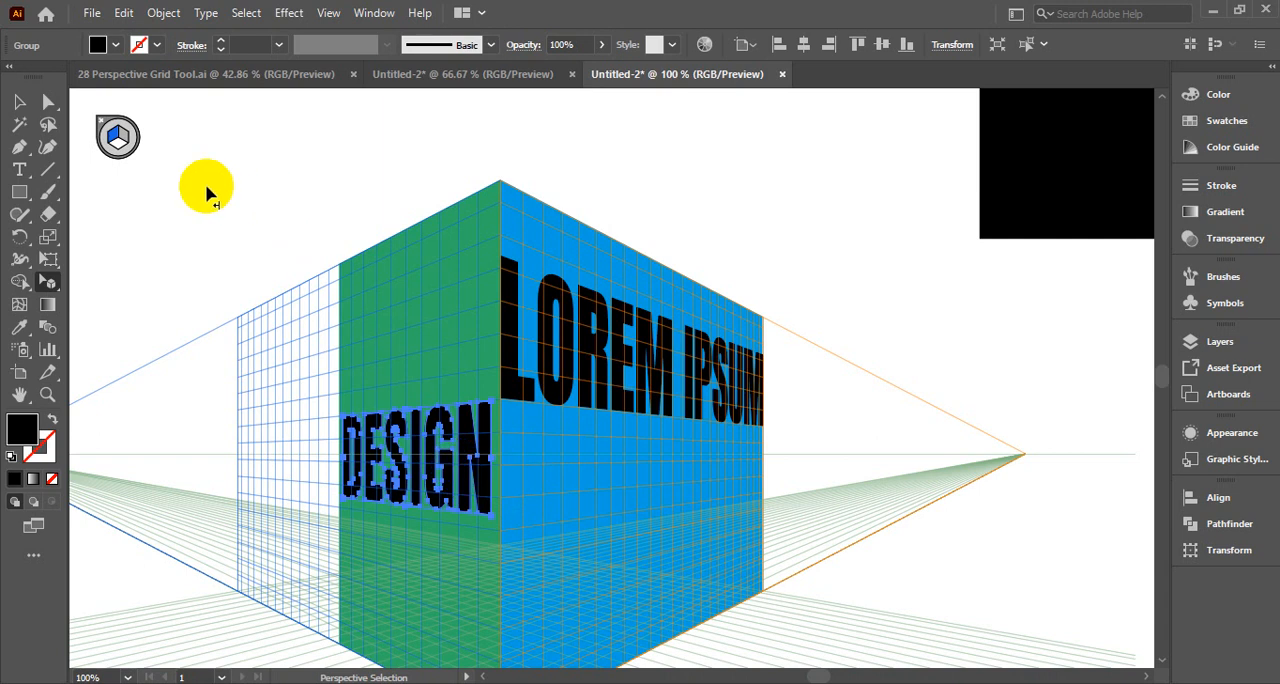
Lower the perspective grid's vertical extent with the Perspective Grid tool from the box's top corner to just above its base
{"action": "scroll", "coordinate": [796, 533], "scroll_direction": "down", "scroll_amount": 2}
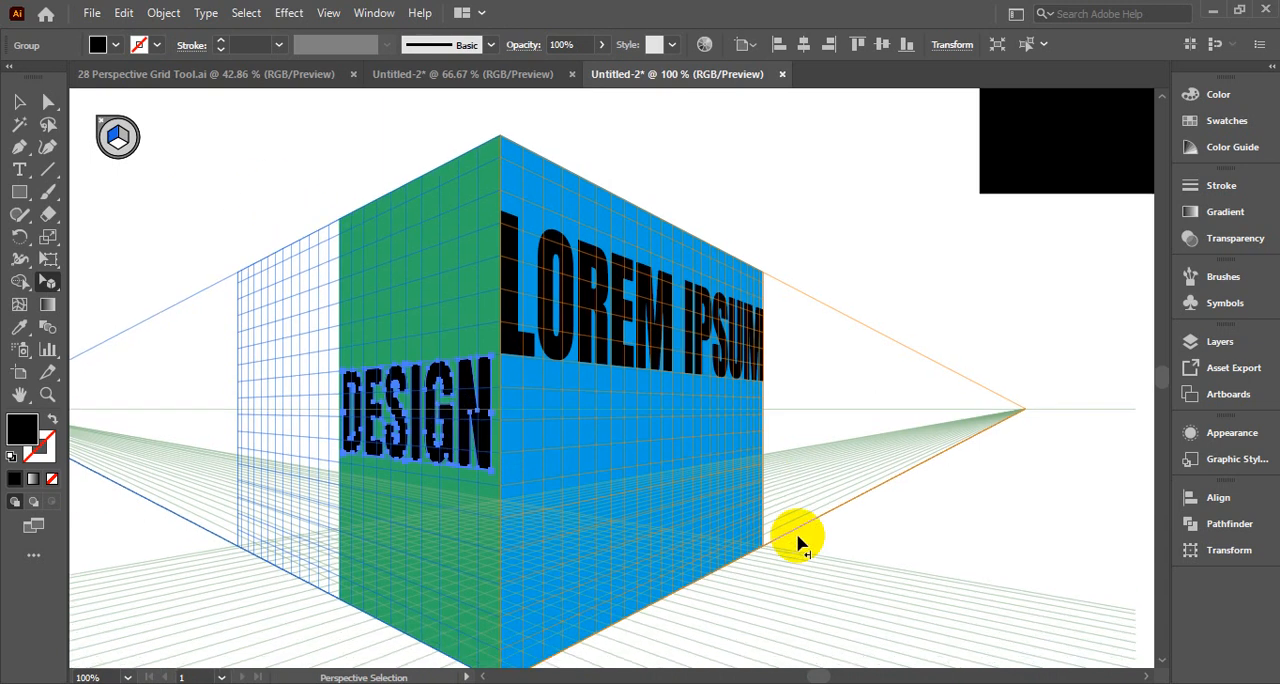
{"action": "scroll", "coordinate": [634, 458], "scroll_direction": "down", "scroll_amount": 3}
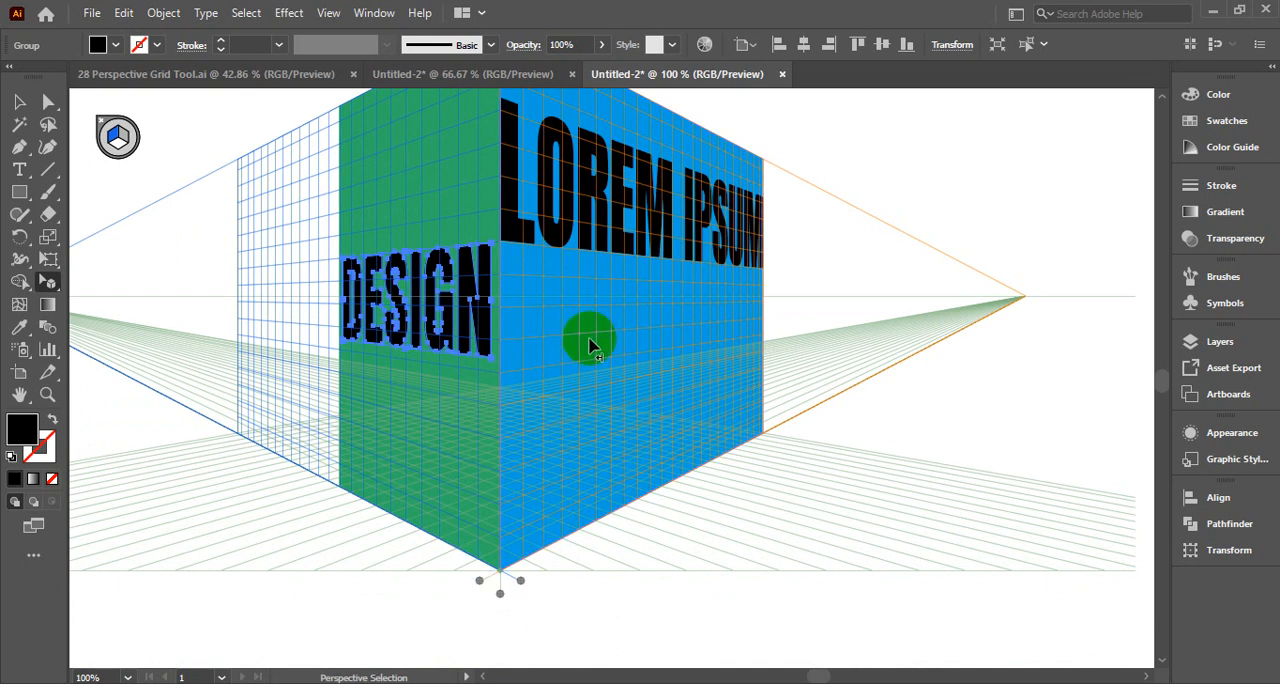
{"action": "scroll", "coordinate": [590, 345], "scroll_direction": "up", "scroll_amount": 3}
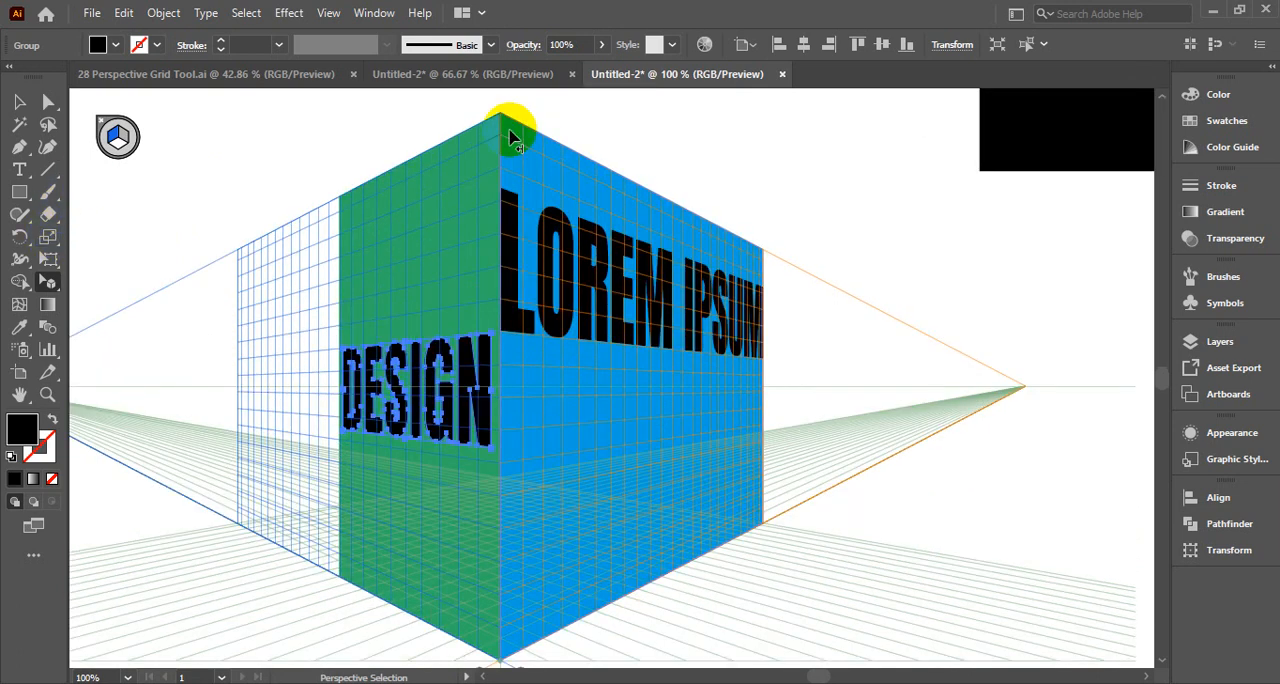
{"action": "left_click", "coordinate": [50, 283]}
{"action": "left_click", "coordinate": [100, 281]}
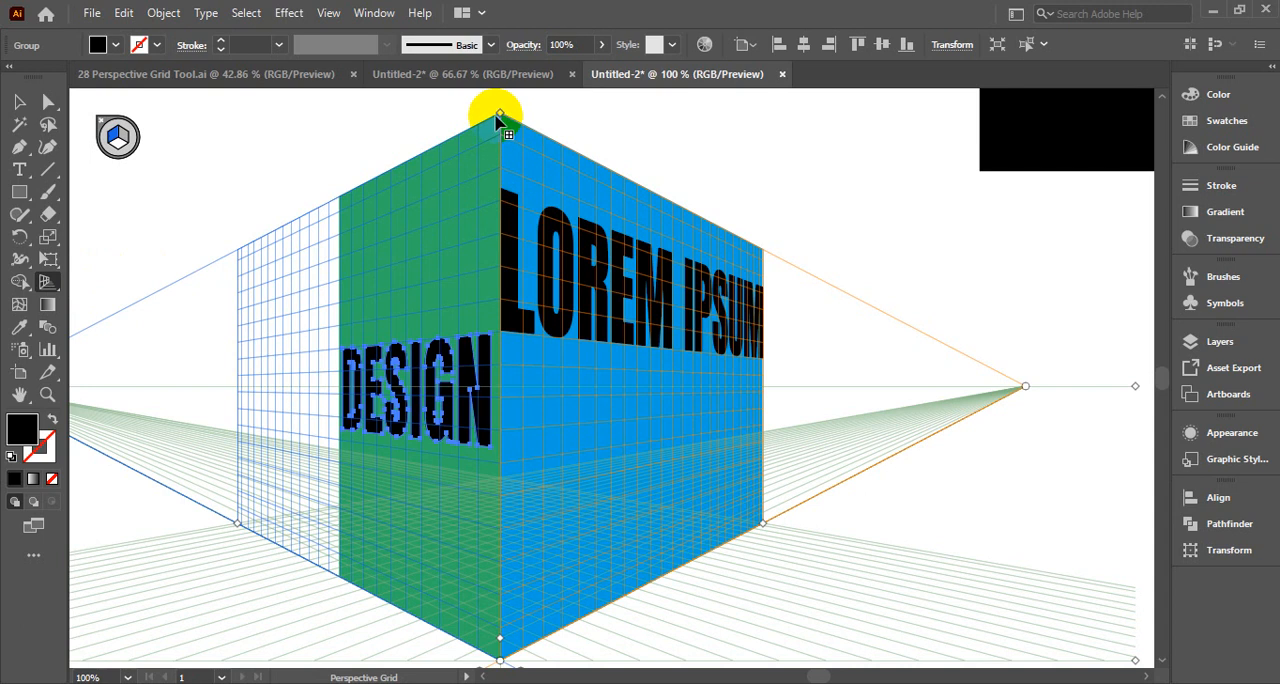
{"action": "left_click_drag", "start_coordinate": [499, 117], "coordinate": [492, 568]}
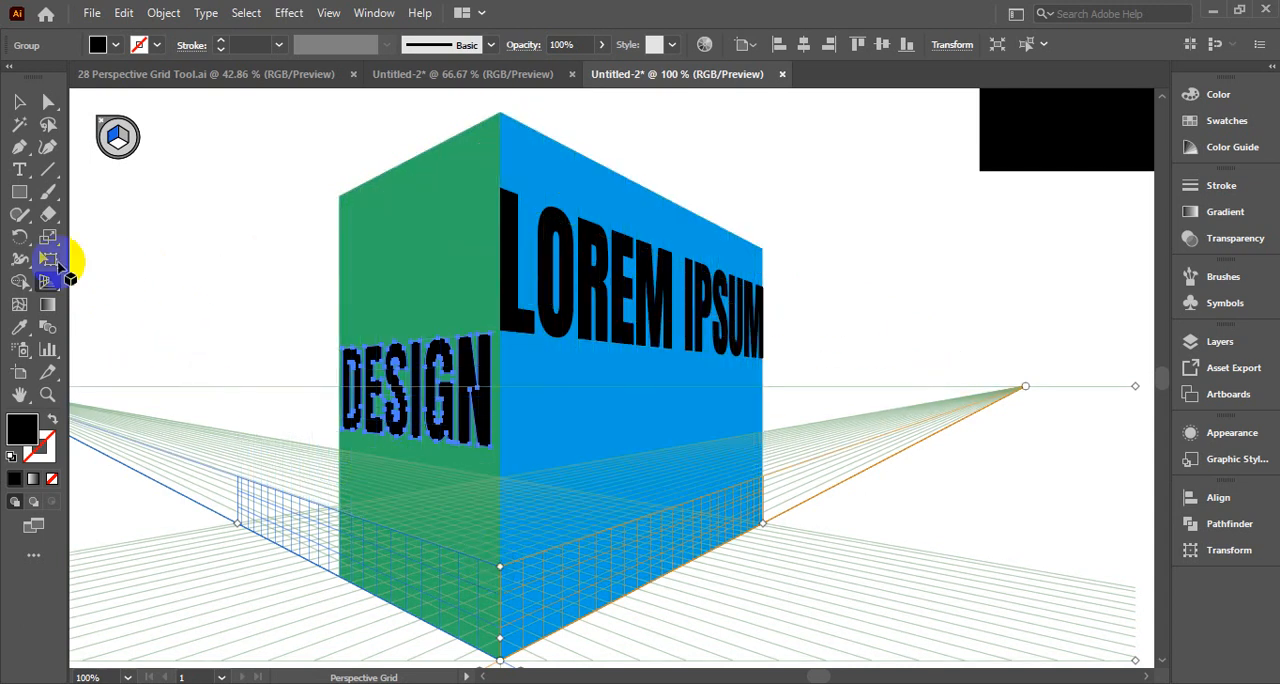
Try a black rectangle on the left grid plane across the box's lower half, and delete it together with the blue wall
{"action": "left_click", "coordinate": [18, 196]}
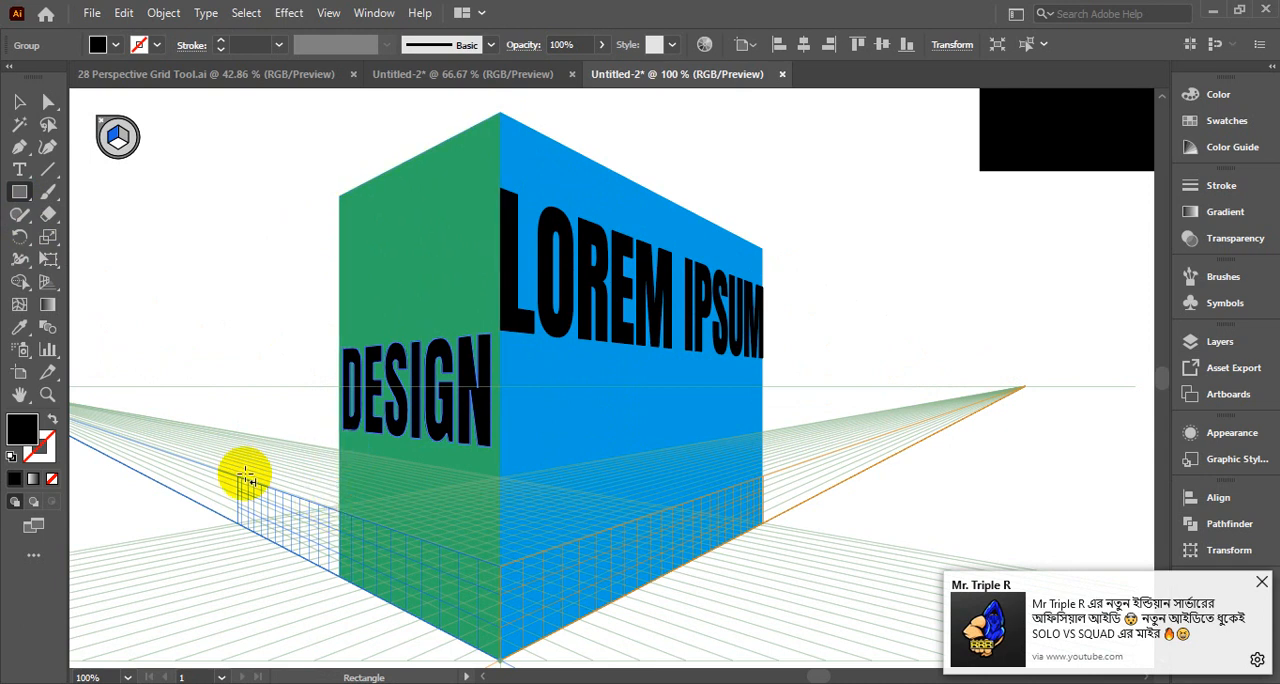
{"action": "left_click_drag", "start_coordinate": [243, 483], "coordinate": [731, 455]}
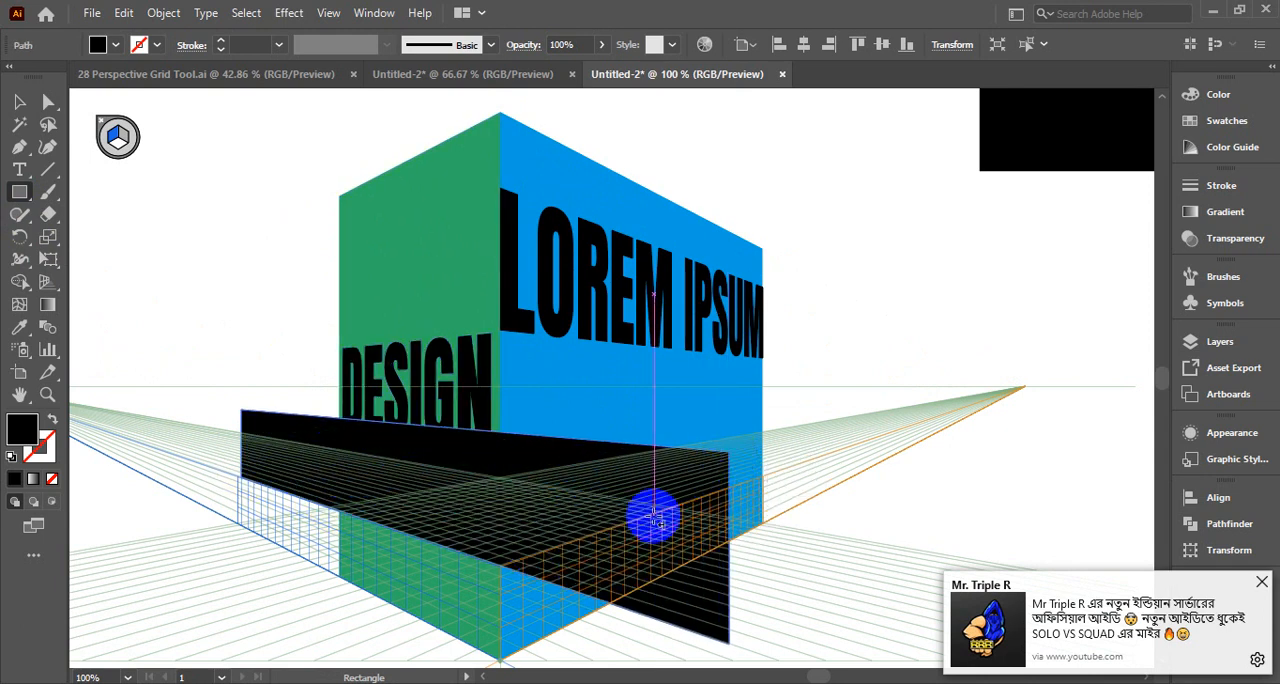
{"action": "key", "text": "ctrl+z"}
{"action": "left_click", "coordinate": [19, 101]}
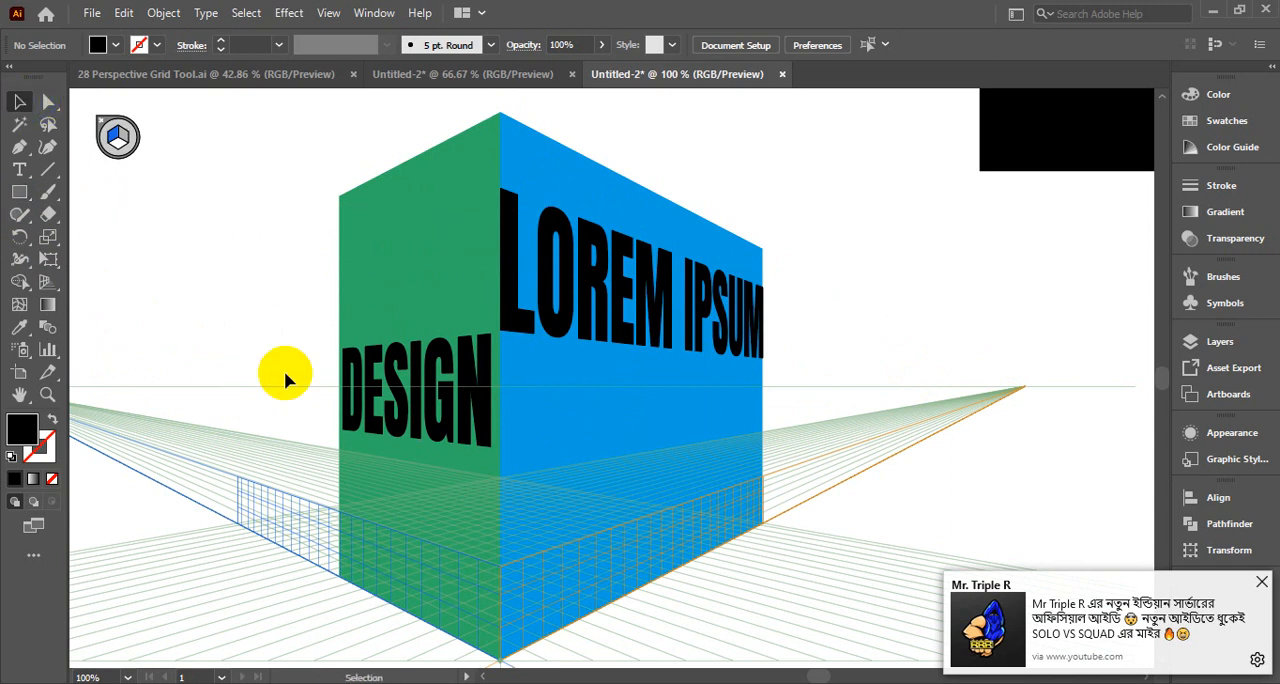
{"action": "left_click_drag", "start_coordinate": [500, 574], "coordinate": [501, 571]}
{"action": "key", "text": "ctrl+z"}
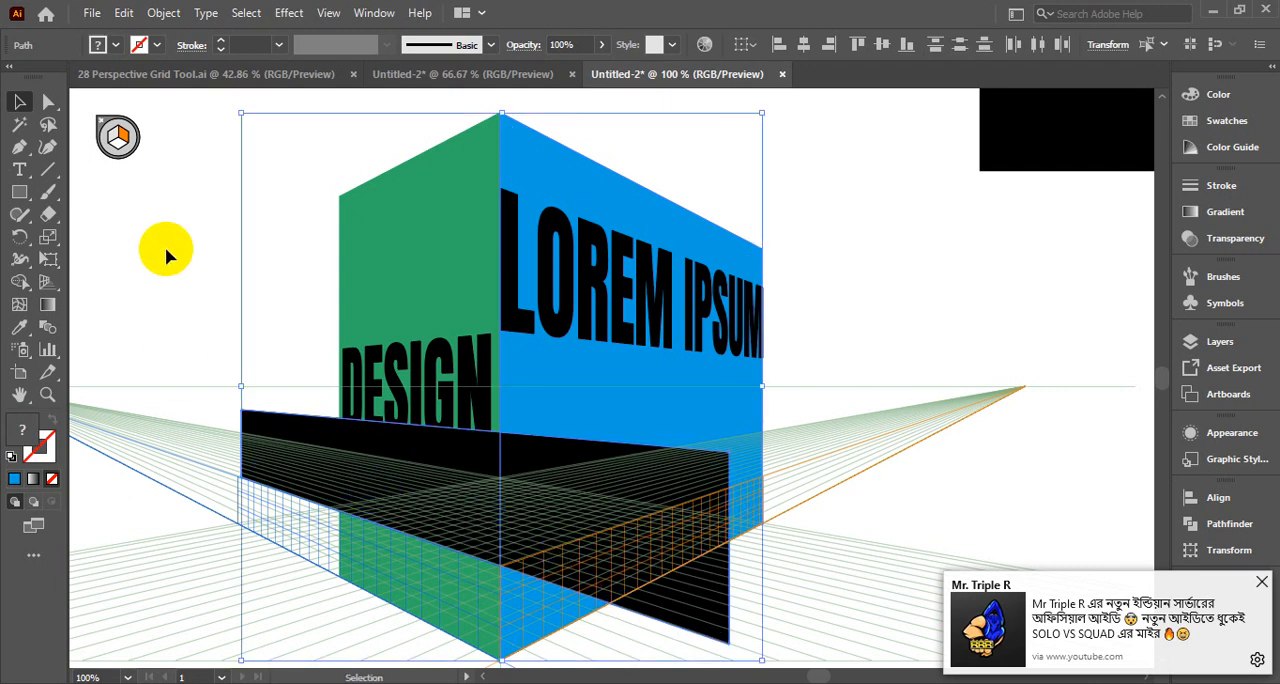
{"action": "key", "text": "Delete"}
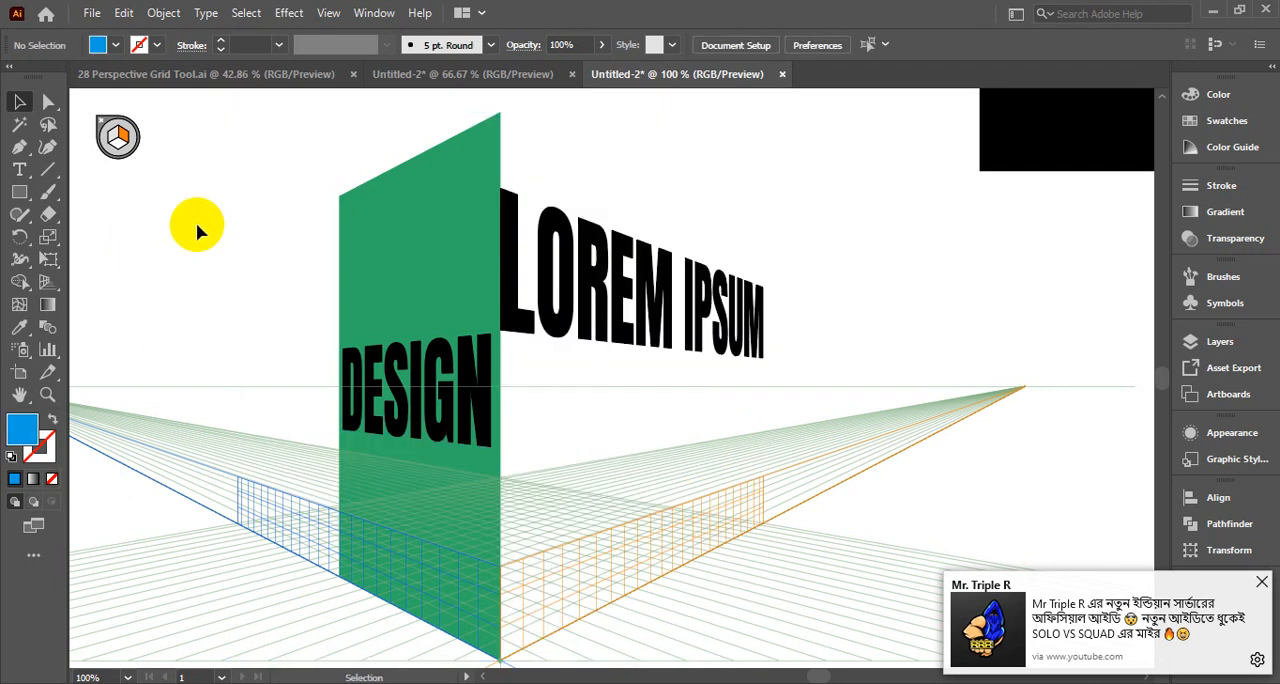
Make the horizontal grid plane active, try a blue rectangle on it between the grid's outer upper corners, and delete it
{"action": "left_click", "coordinate": [47, 285]}
{"action": "left_click", "coordinate": [118, 143]}
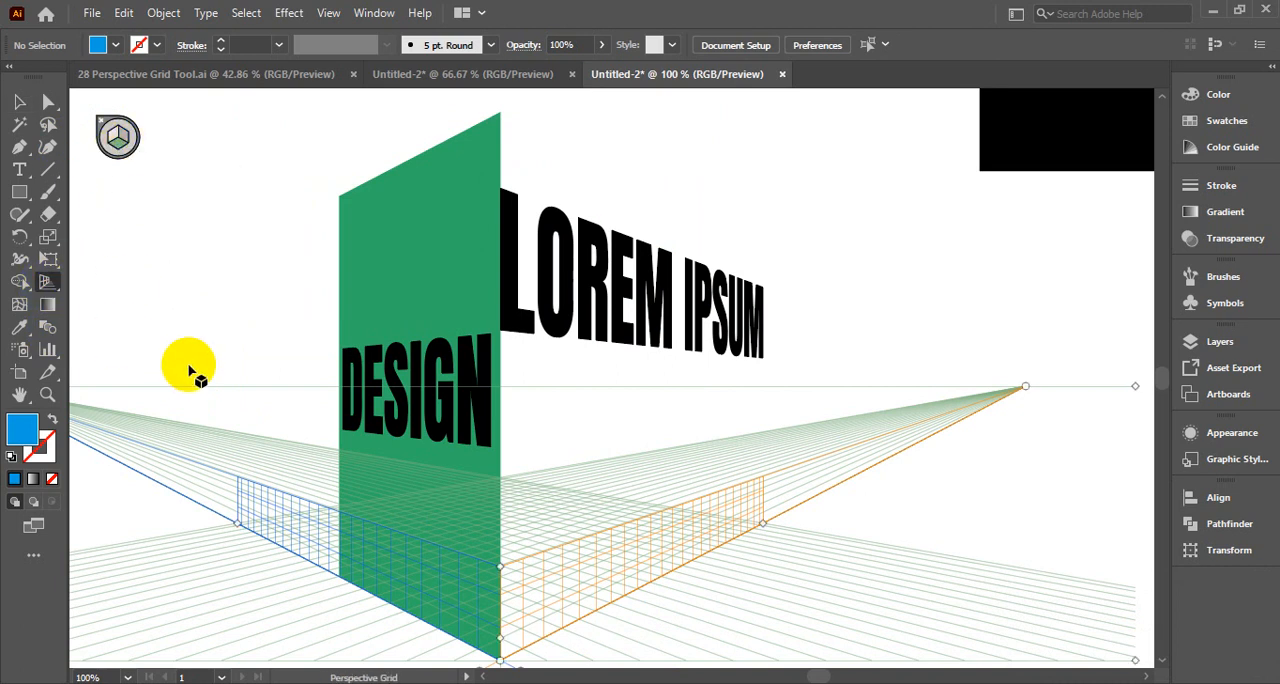
{"action": "left_click", "coordinate": [20, 195]}
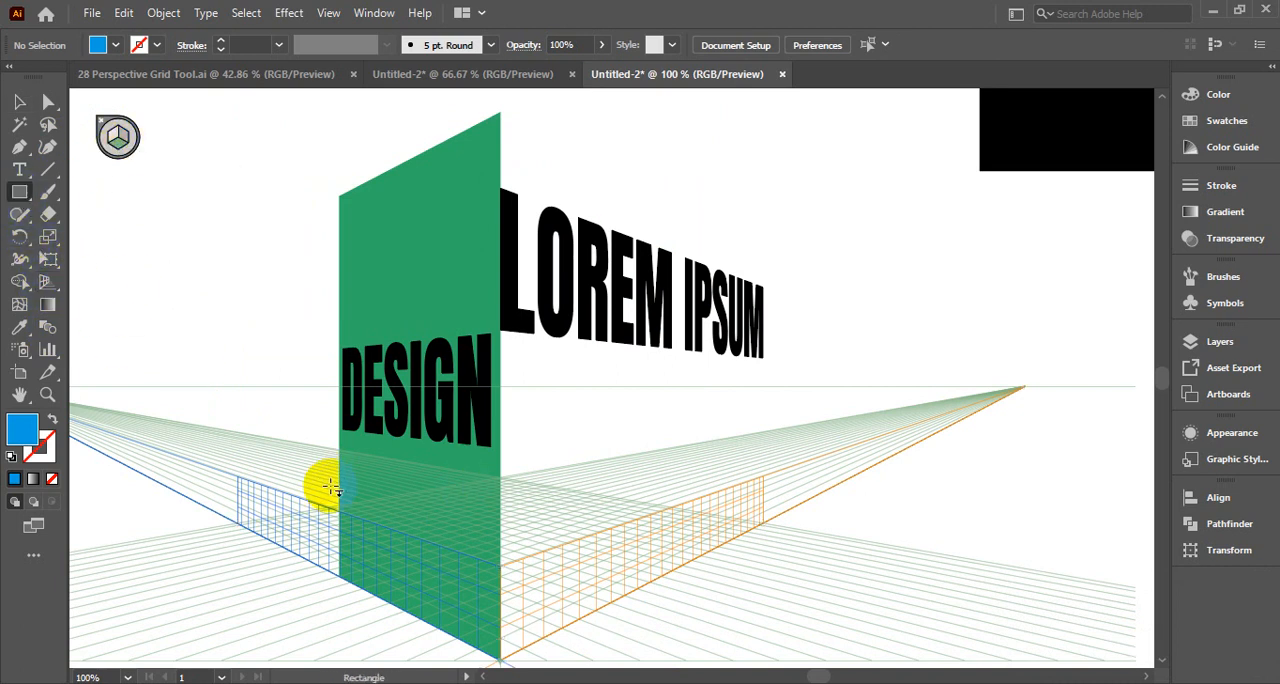
{"action": "mouse_move", "coordinate": [243, 478]}
{"action": "left_mouse_down"}
{"action": "mouse_move", "coordinate": [509, 523]}
{"action": "mouse_move", "coordinate": [649, 519]}
{"action": "mouse_move", "coordinate": [792, 493]}
{"action": "mouse_move", "coordinate": [735, 484]}
{"action": "mouse_move", "coordinate": [752, 482]}
{"action": "left_mouse_up"}
{"action": "left_click", "coordinate": [19, 100]}
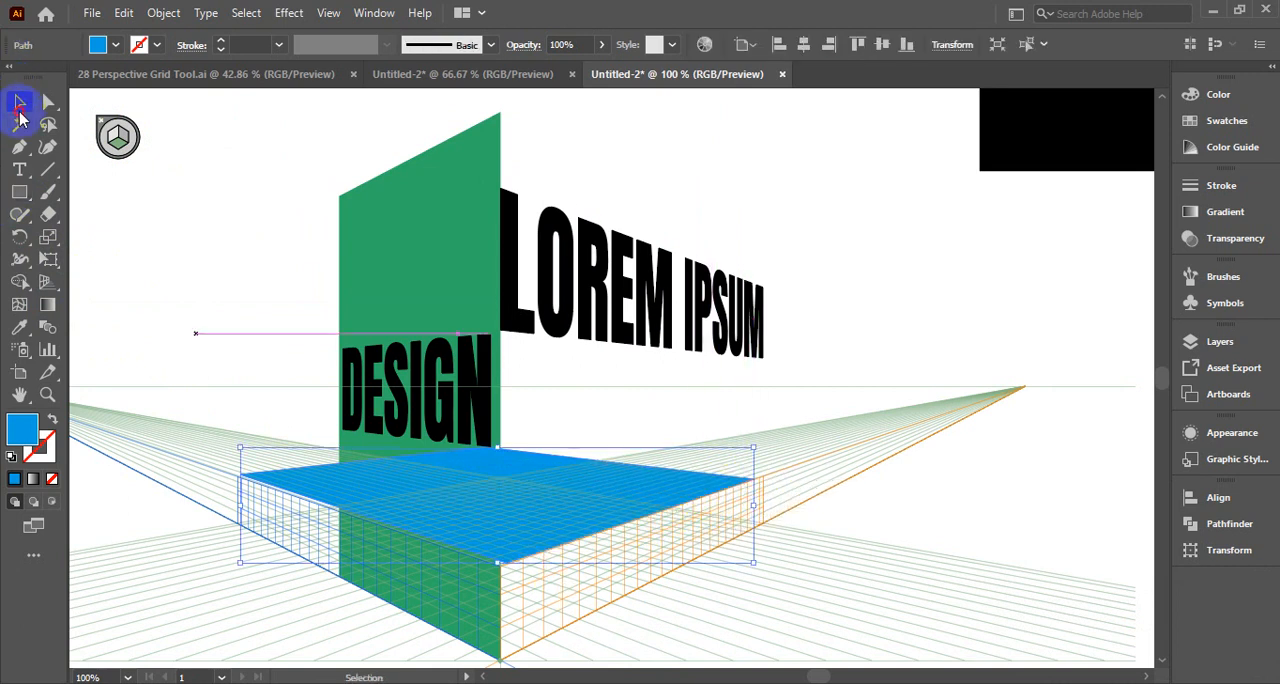
{"action": "key", "text": "Delete"}
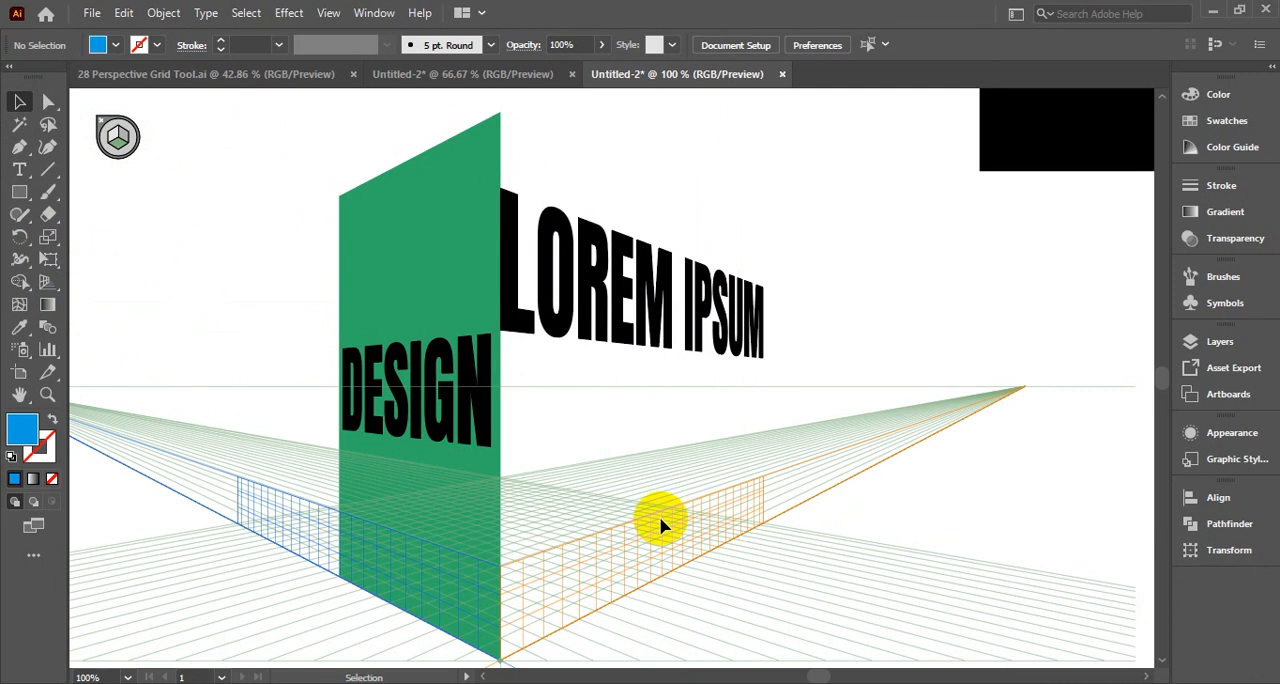
Undo the last edits back to before the blue wall's deletion, and delete only the black rectangle across the box
{"action": "left_click_drag", "start_coordinate": [505, 575], "coordinate": [563, 457]}
{"action": "key", "text": "ctrl+z"}
{"action": "key", "text": "ctrl+z"}
{"action": "key", "text": "ctrl+z"}
{"action": "key", "text": "ctrl+z"}
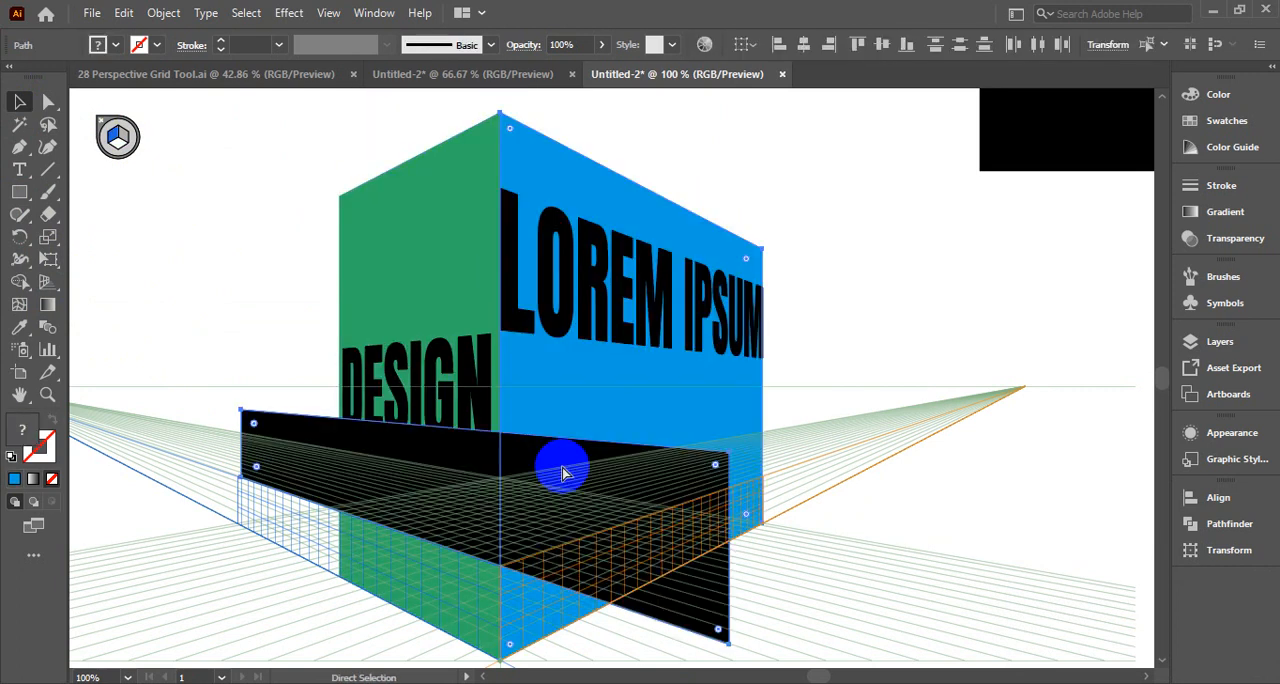
{"action": "key", "text": "v"}
{"action": "left_click", "coordinate": [894, 269]}
{"action": "left_click", "coordinate": [456, 457]}
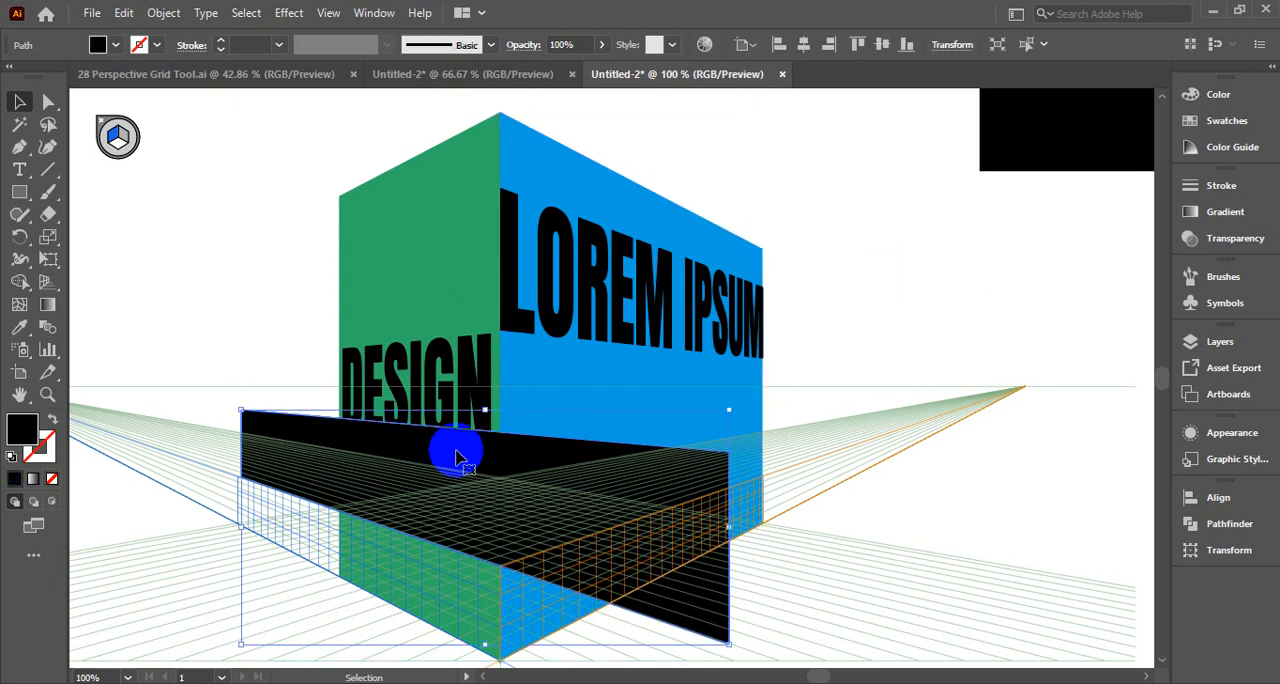
{"action": "key", "text": "Delete"}
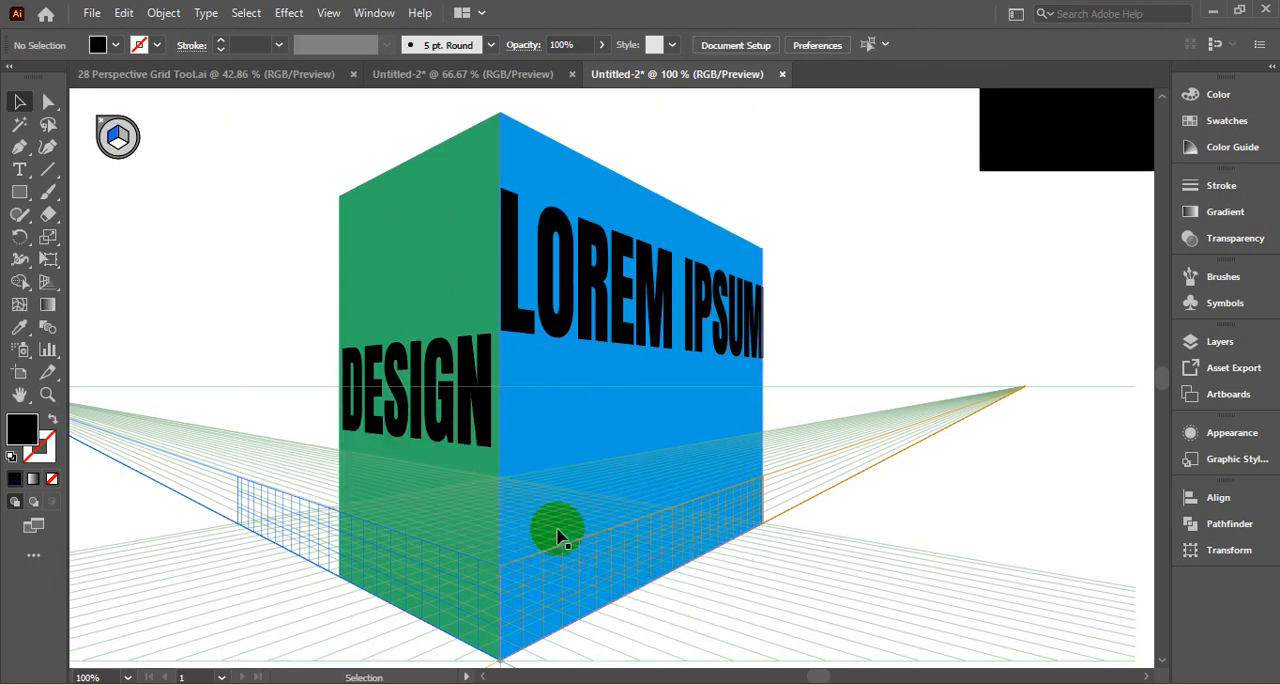
{"action": "left_click", "coordinate": [505, 575]}
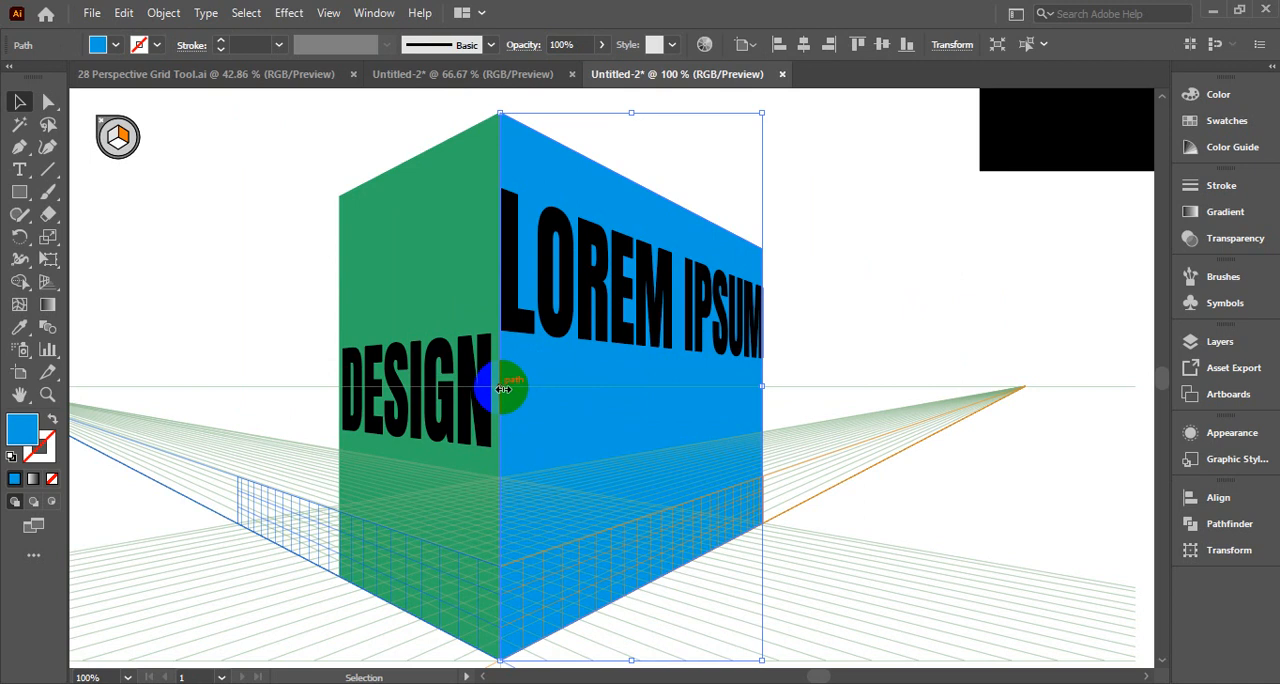
{"action": "left_click", "coordinate": [900, 275]}
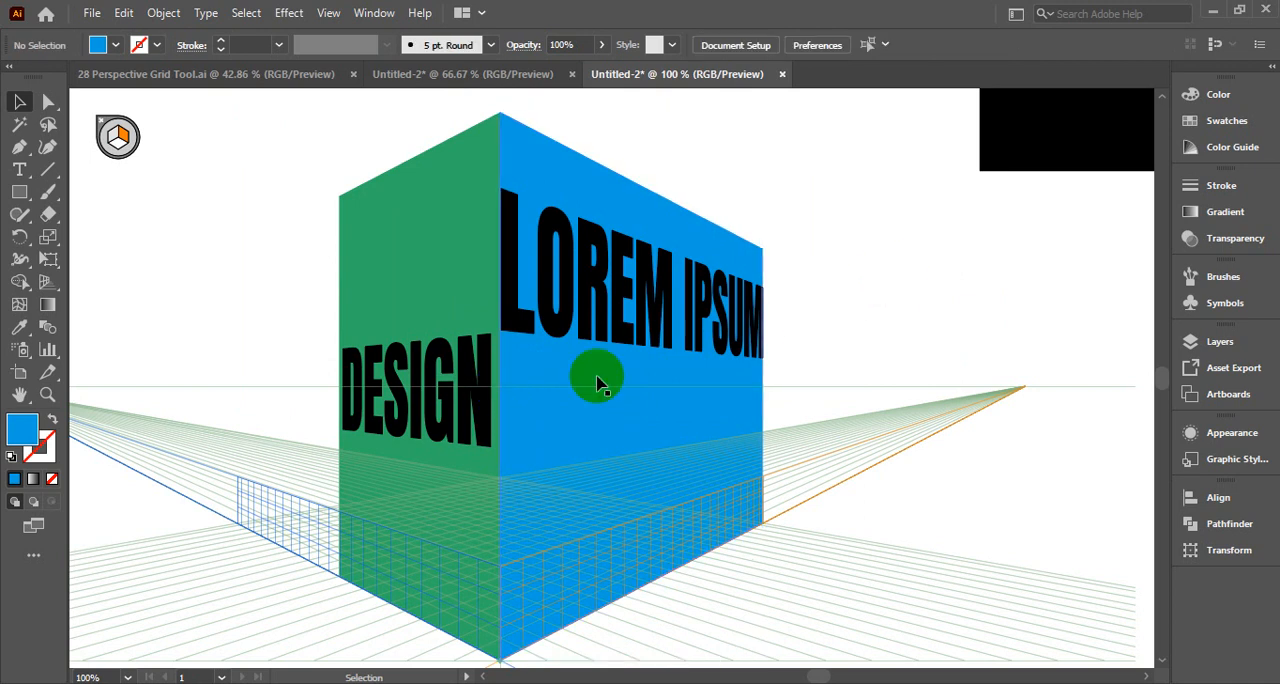
{"action": "left_click", "coordinate": [505, 568]}
{"action": "left_click", "coordinate": [868, 345]}
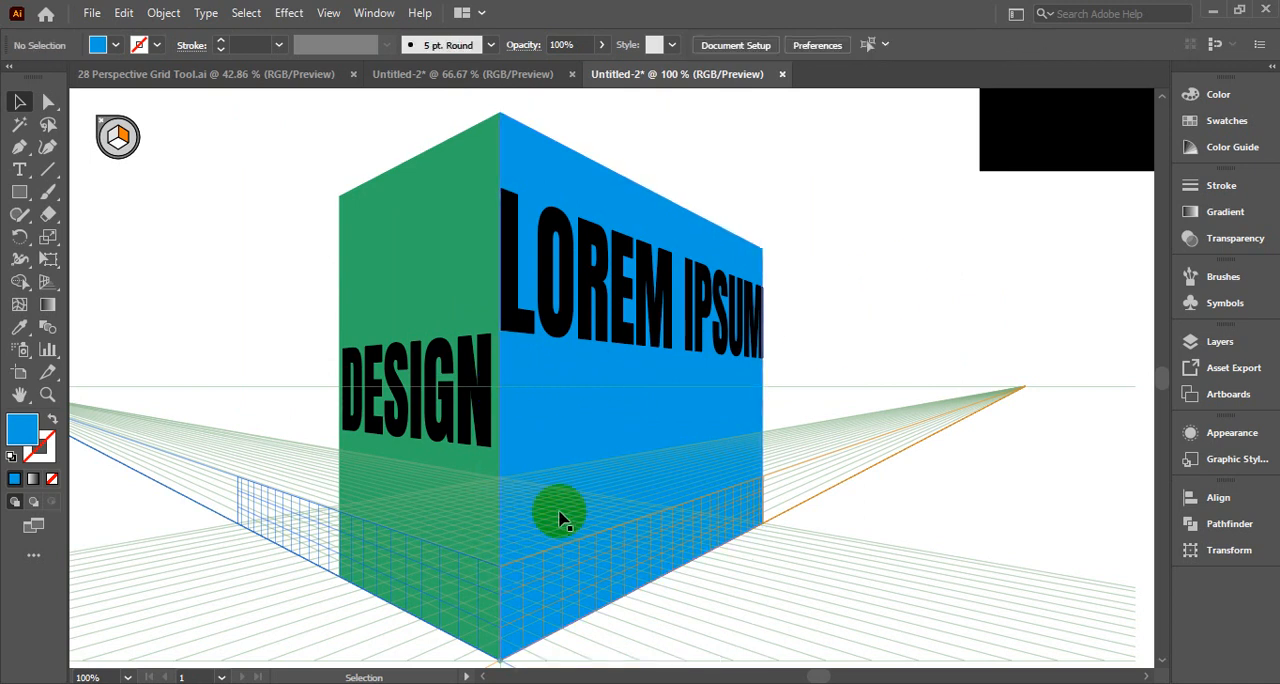
{"action": "left_click", "coordinate": [490, 572]}
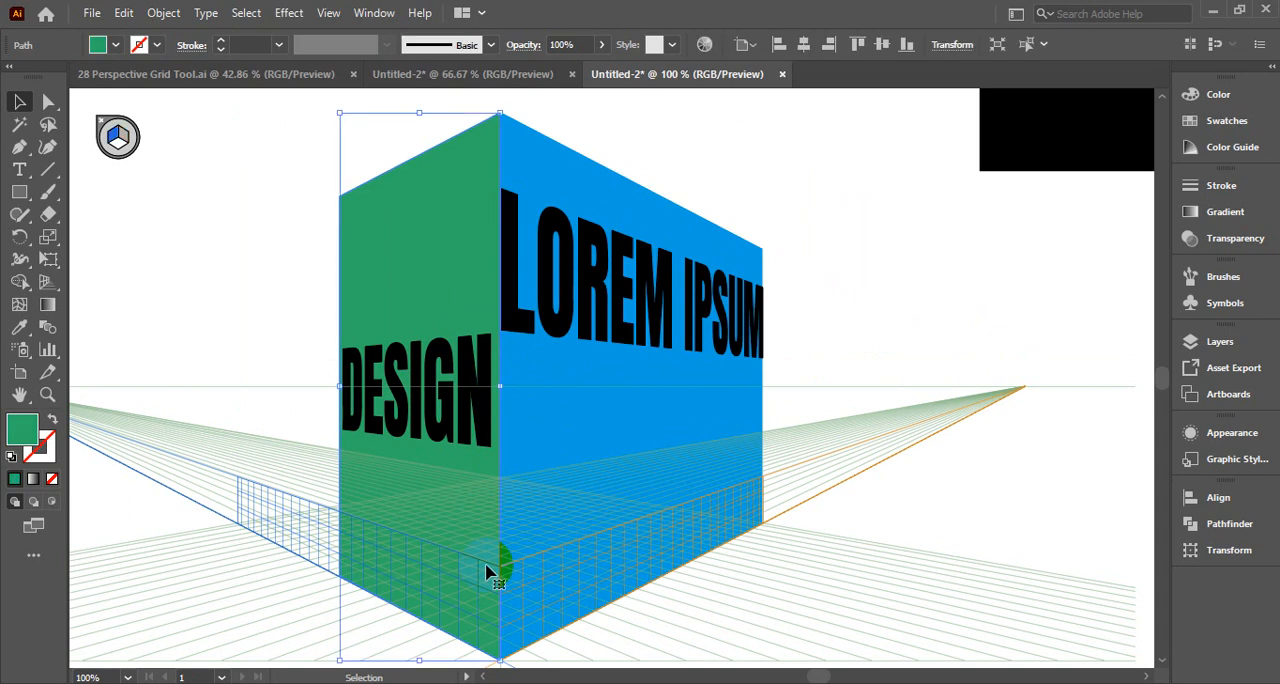
{"action": "left_click", "coordinate": [206, 434]}
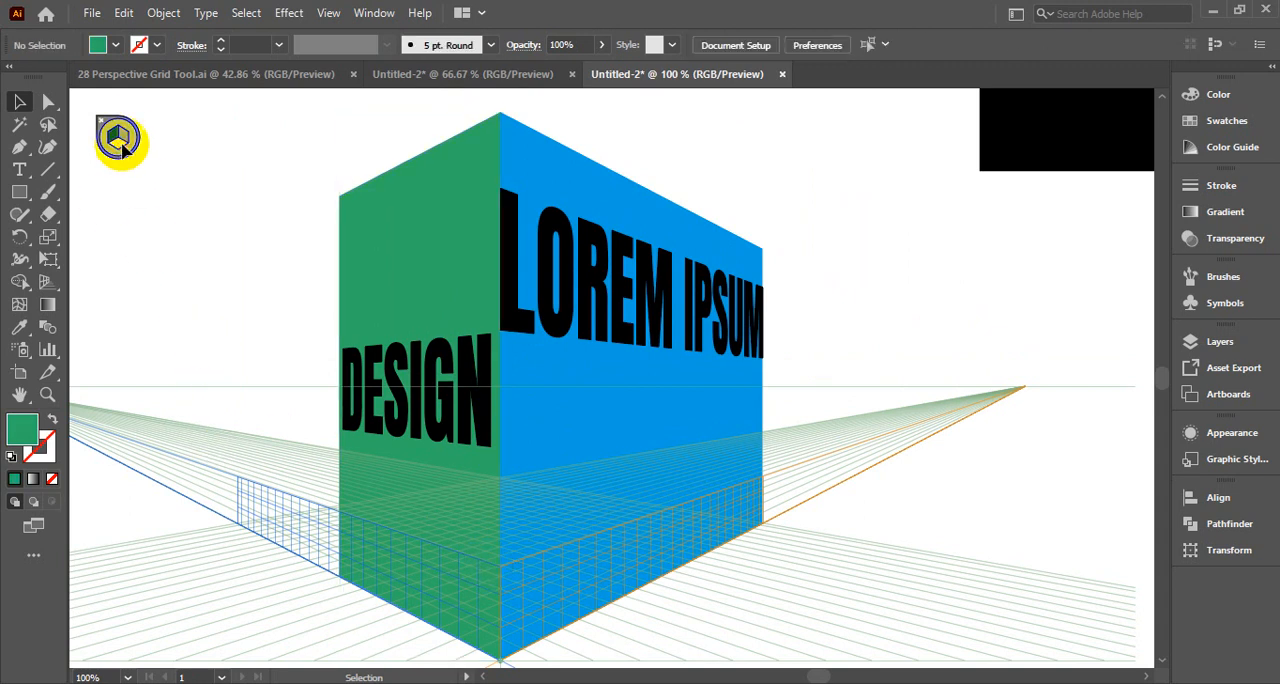
Make the horizontal grid plane active and raise the perspective grid's vertical extent to the box's top corner
{"action": "left_click", "coordinate": [55, 283]}
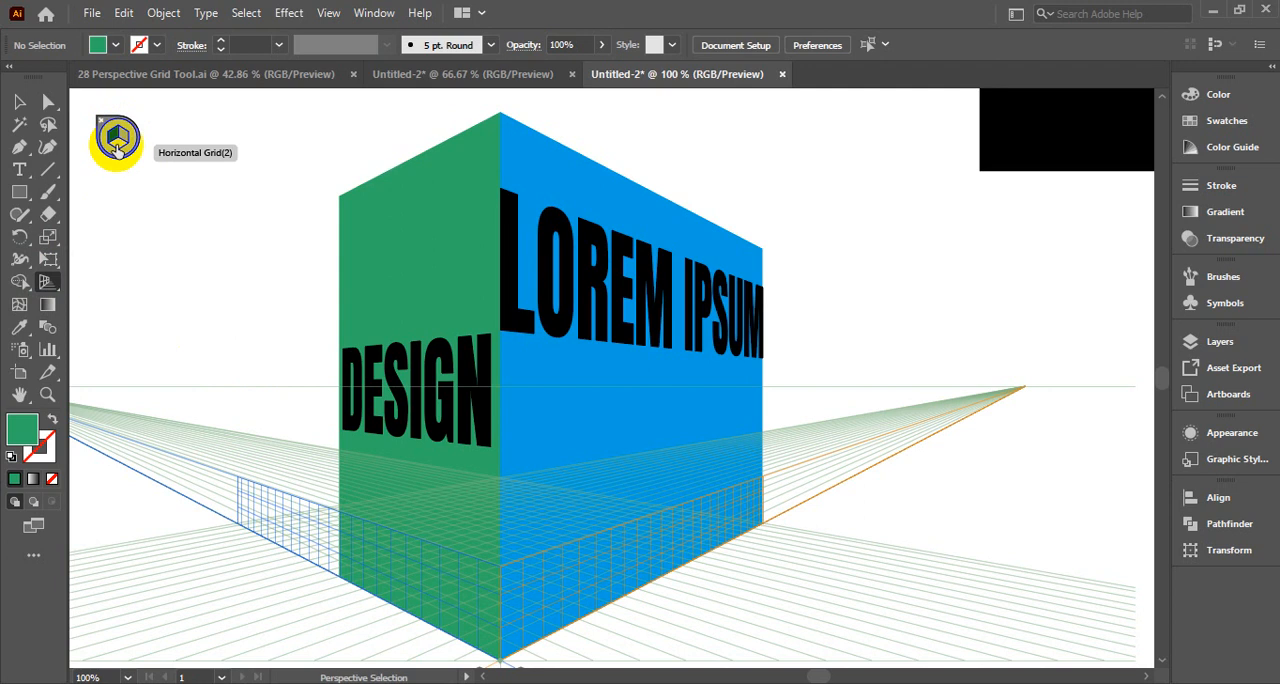
{"action": "left_click", "coordinate": [118, 148]}
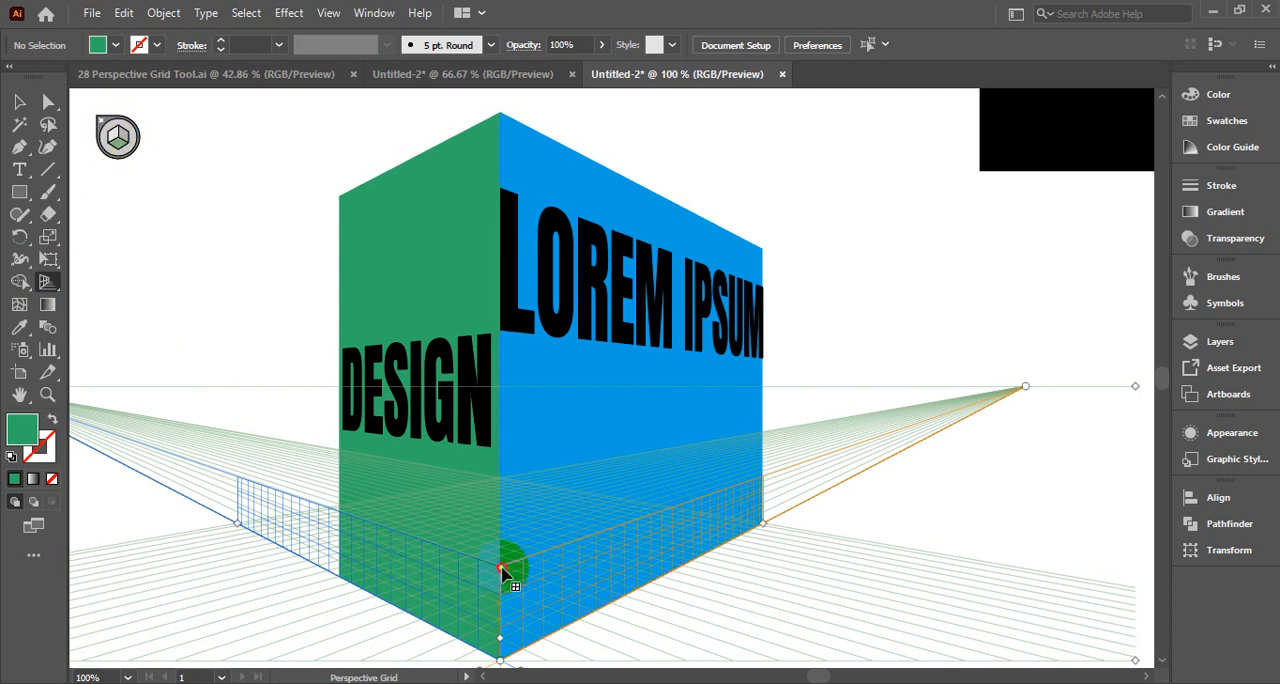
{"action": "left_click_drag", "start_coordinate": [500, 570], "coordinate": [523, 114]}
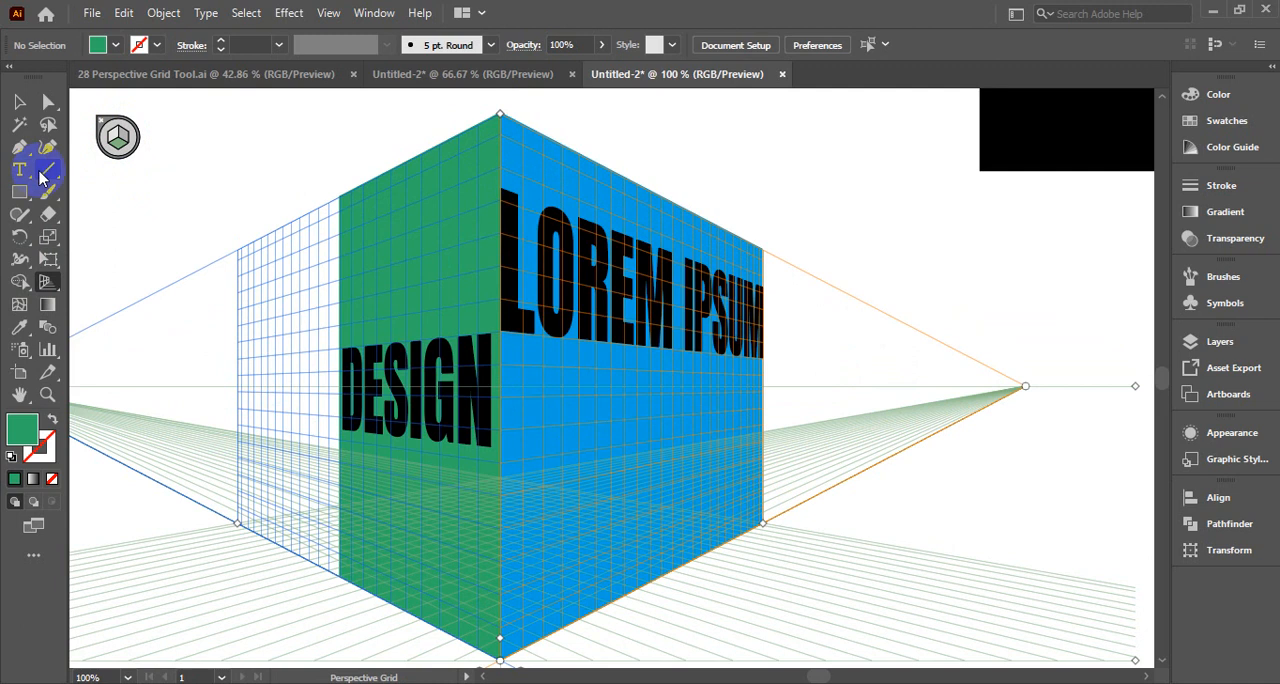
Return to the Perspective Grid tool and hide the perspective grid, leaving only the box artwork
{"action": "left_click", "coordinate": [48, 283]}
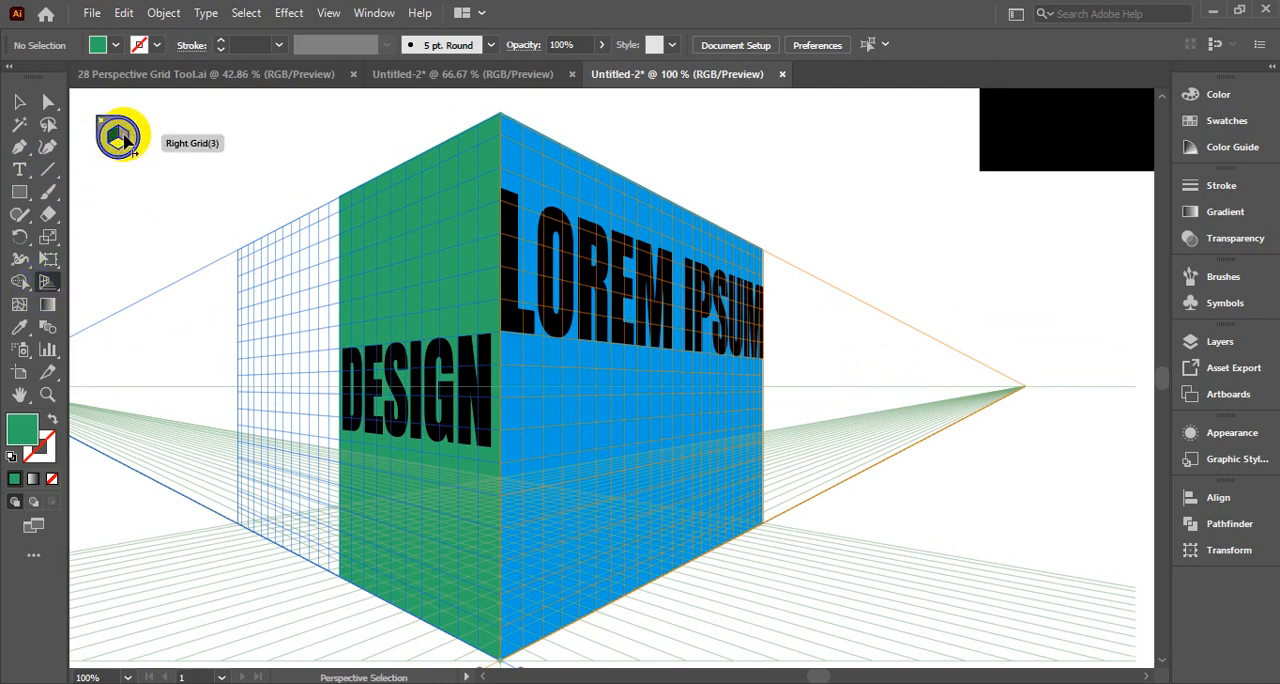
{"action": "key", "text": "shift+p"}
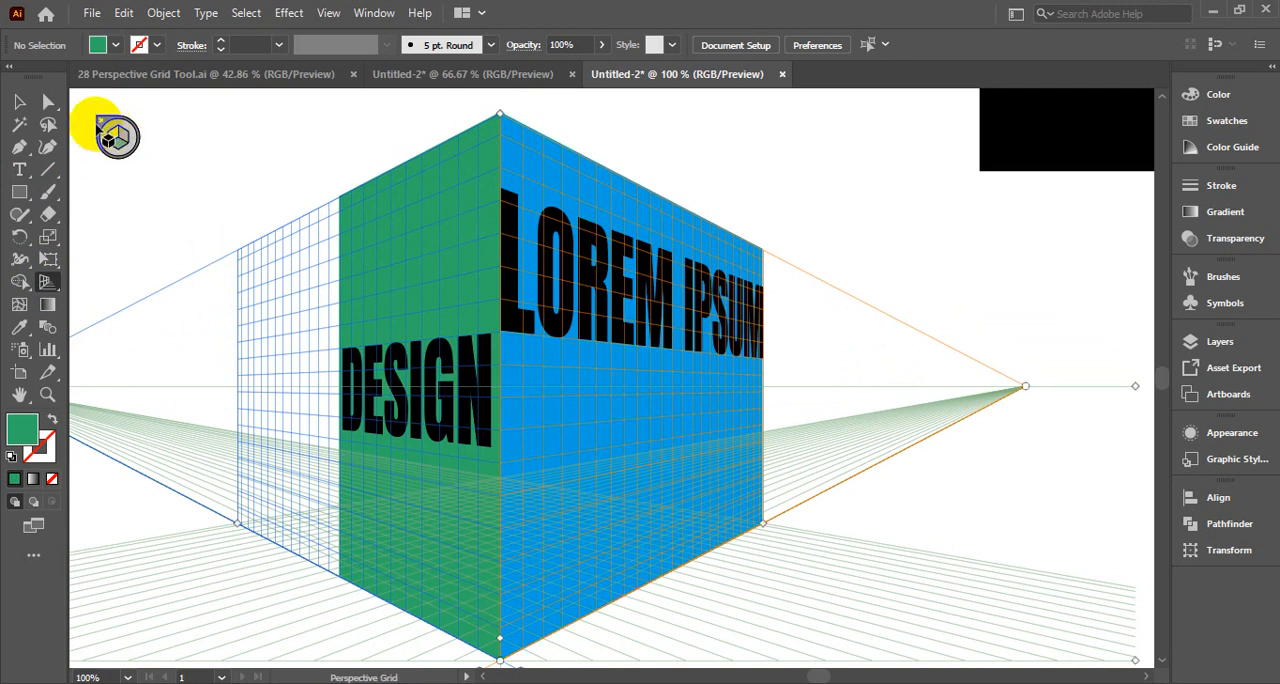
{"action": "left_click", "coordinate": [100, 121]}
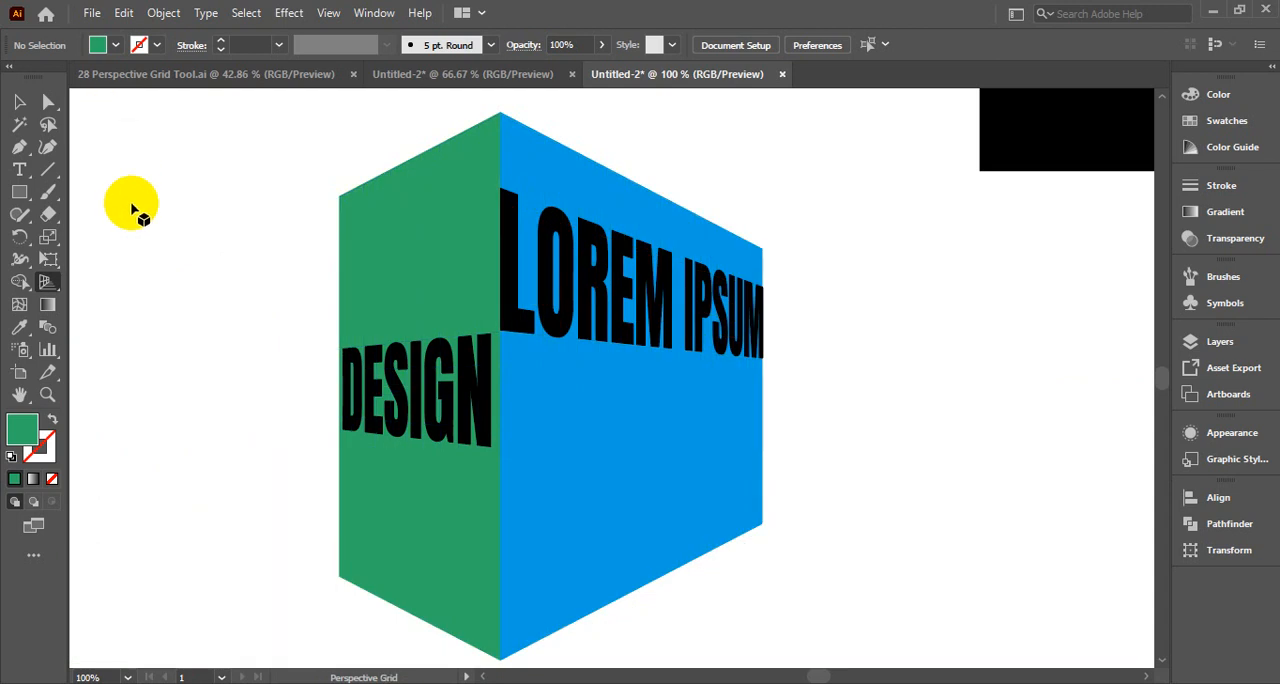
{"action": "scroll", "coordinate": [190, 315], "scroll_direction": "up", "scroll_amount": 3}
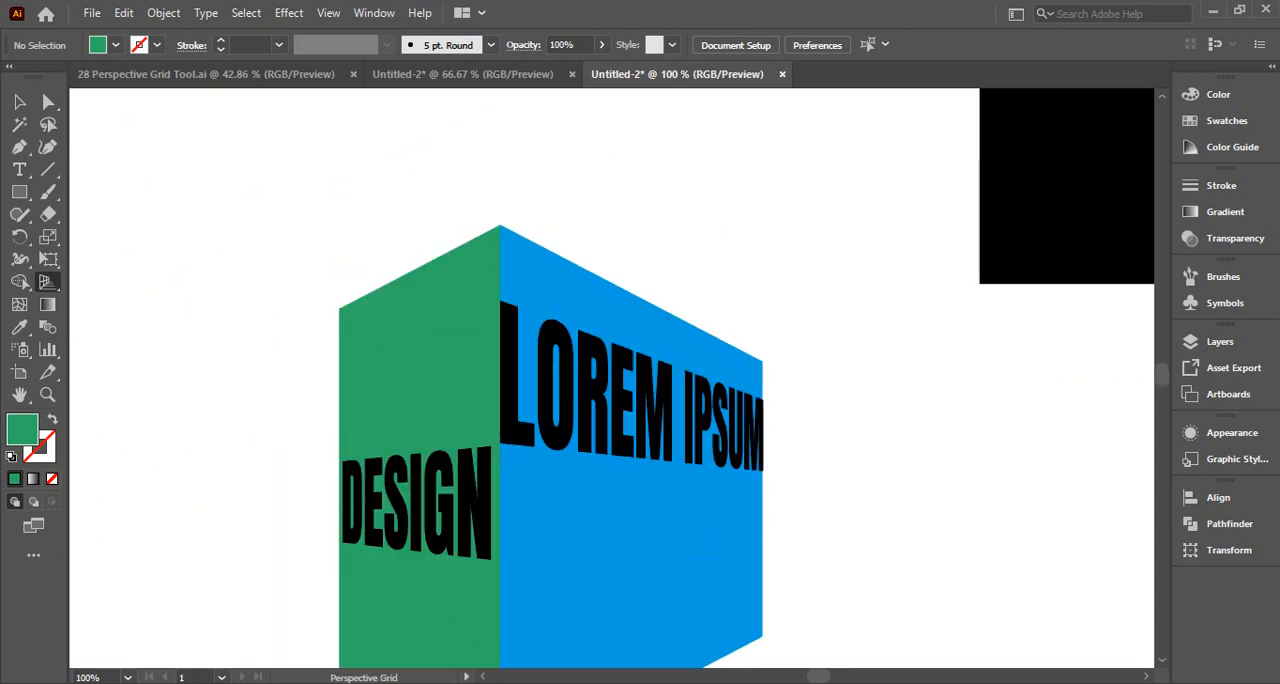
{"action": "scroll", "coordinate": [770, 635], "scroll_direction": "down", "scroll_amount": 3}
{"action": "scroll", "coordinate": [771, 635], "scroll_direction": "down", "scroll_amount": 1}
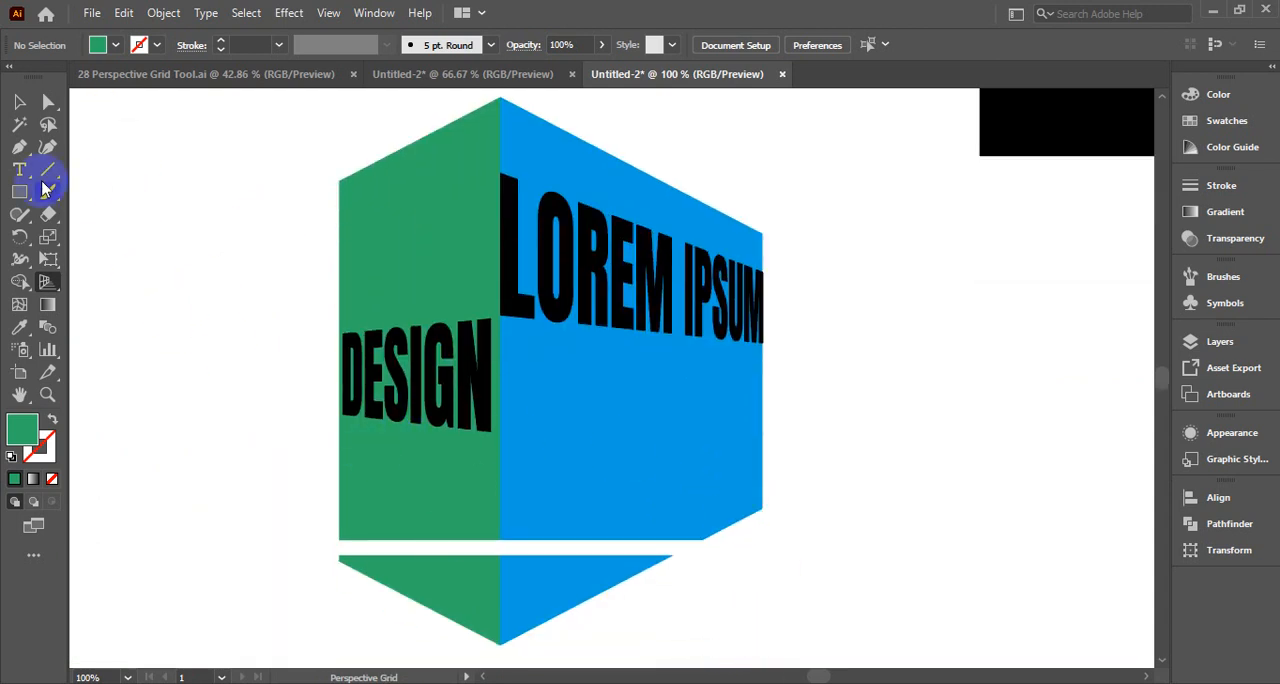
Examine the finished box, selecting its walls and perspective texts and clearing the selection
{"action": "left_click", "coordinate": [517, 610]}
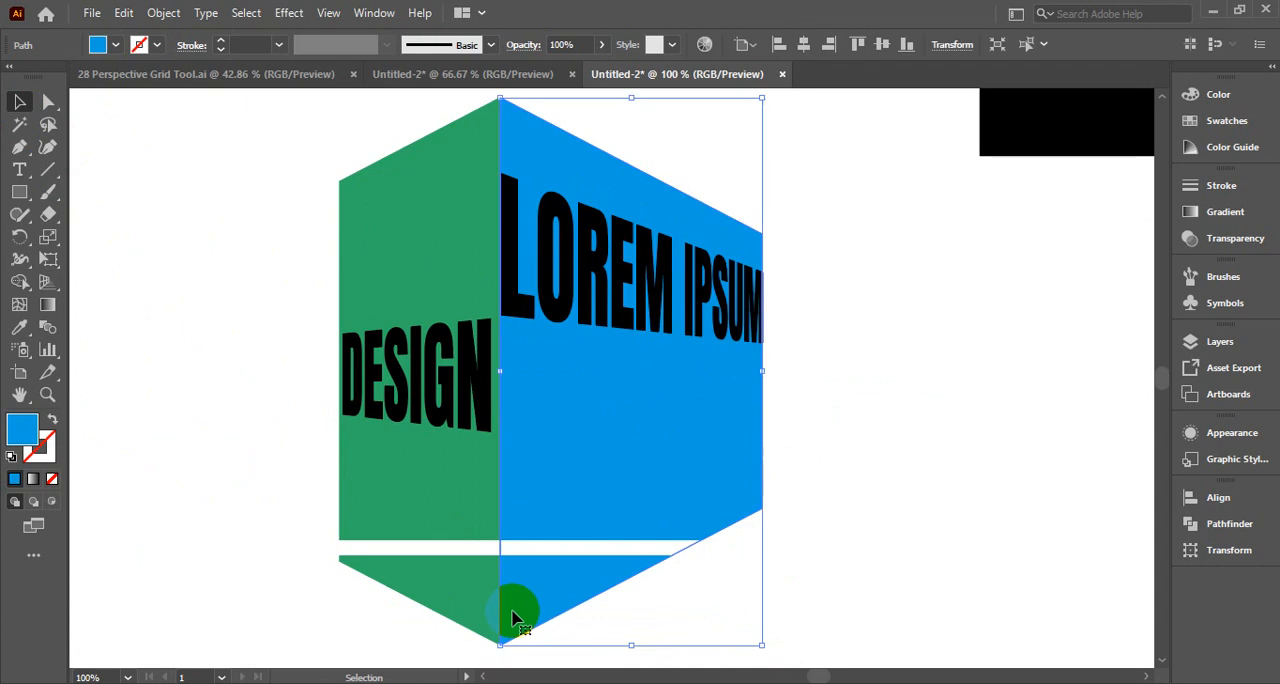
{"action": "left_click", "coordinate": [237, 432]}
{"action": "left_click", "coordinate": [565, 557]}
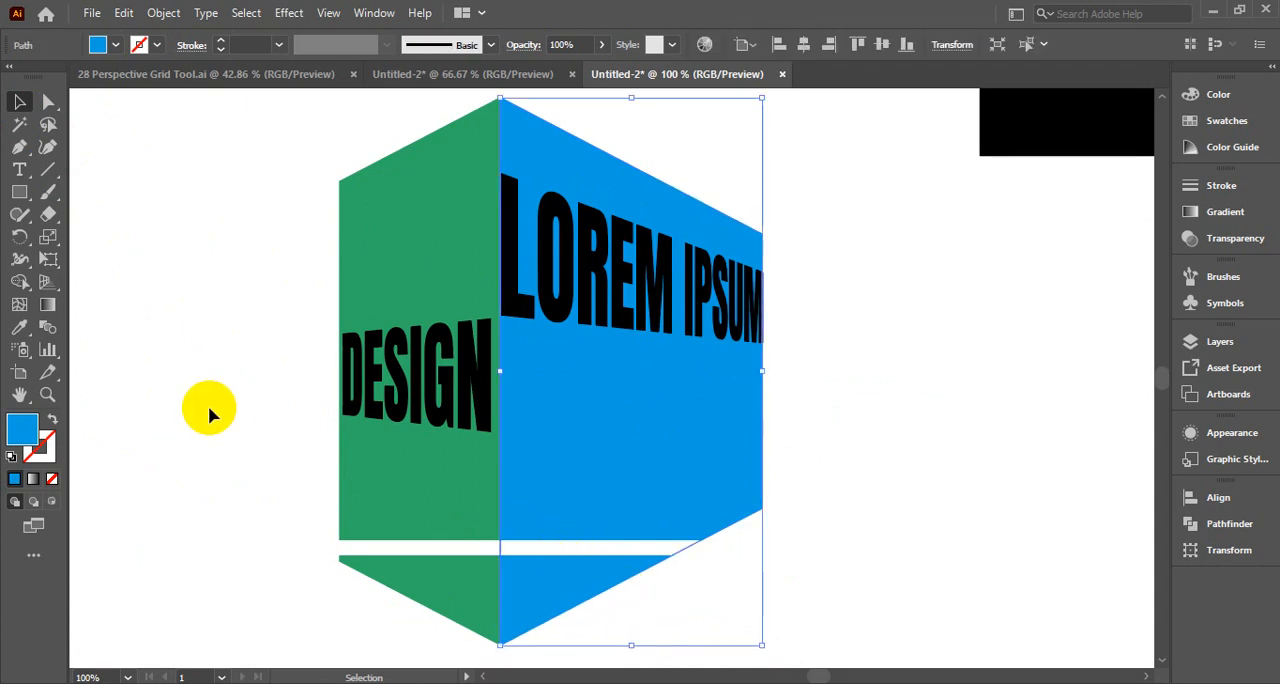
{"action": "left_click", "coordinate": [210, 365]}
{"action": "left_click_drag", "start_coordinate": [251, 149], "coordinate": [837, 543]}
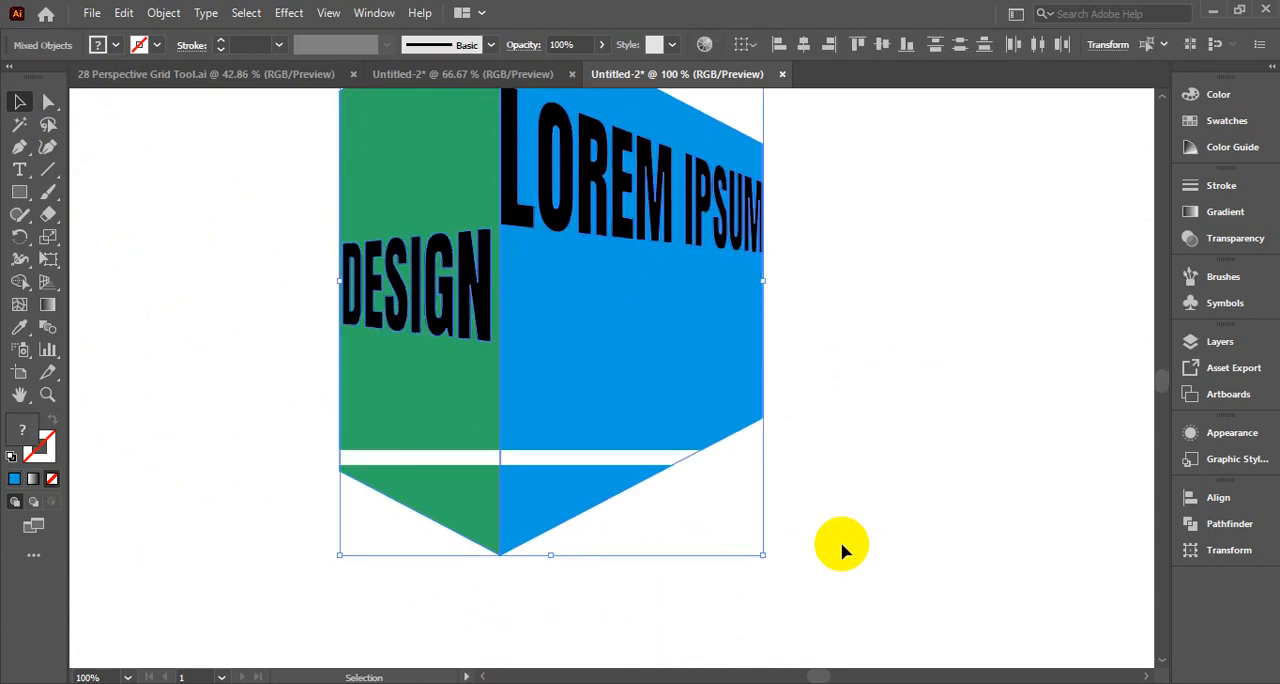
{"action": "scroll", "coordinate": [836, 617], "scroll_direction": "up", "scroll_amount": 4}
{"action": "key", "text": "a"}
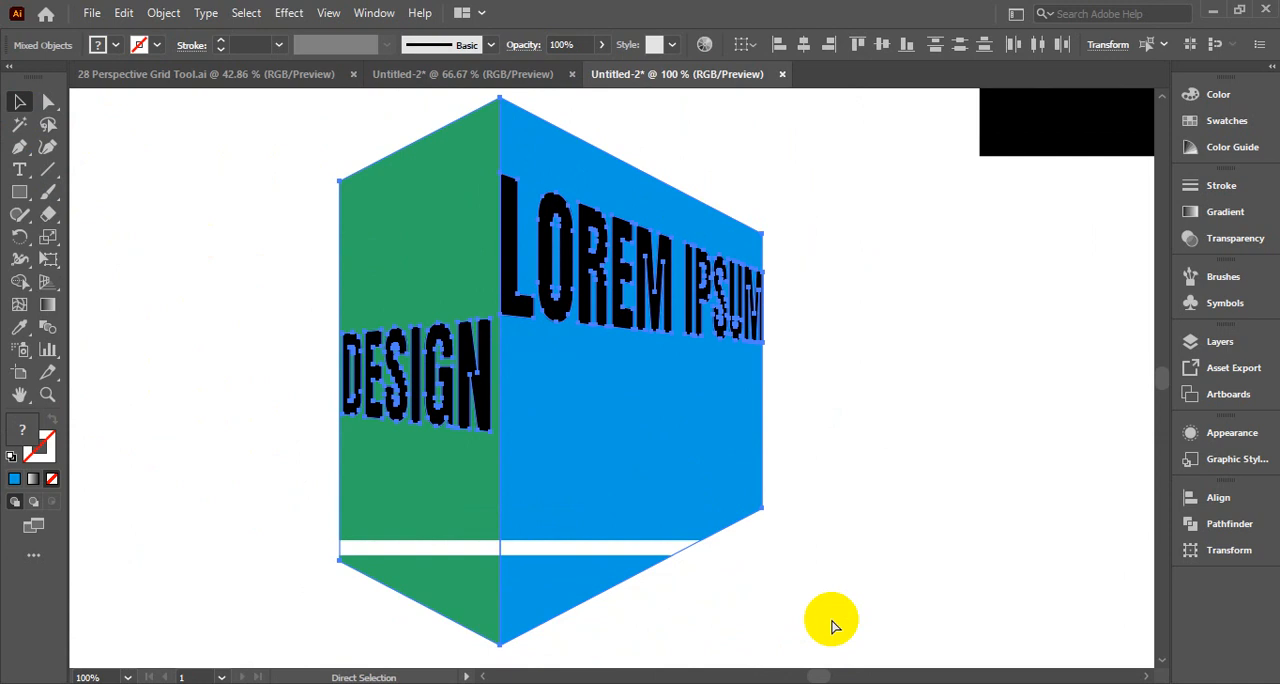
{"action": "key", "text": "v"}
{"action": "left_click", "coordinate": [772, 598]}
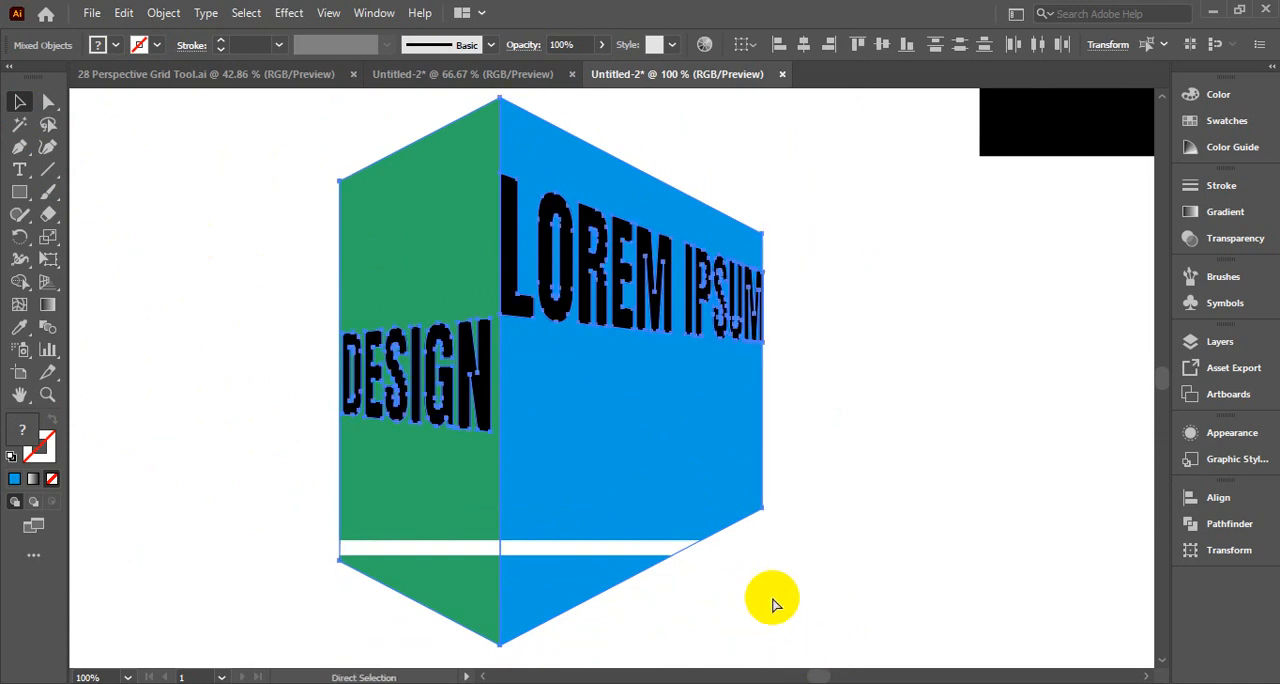
{"action": "scroll", "coordinate": [817, 575], "scroll_direction": "up", "scroll_amount": 2}
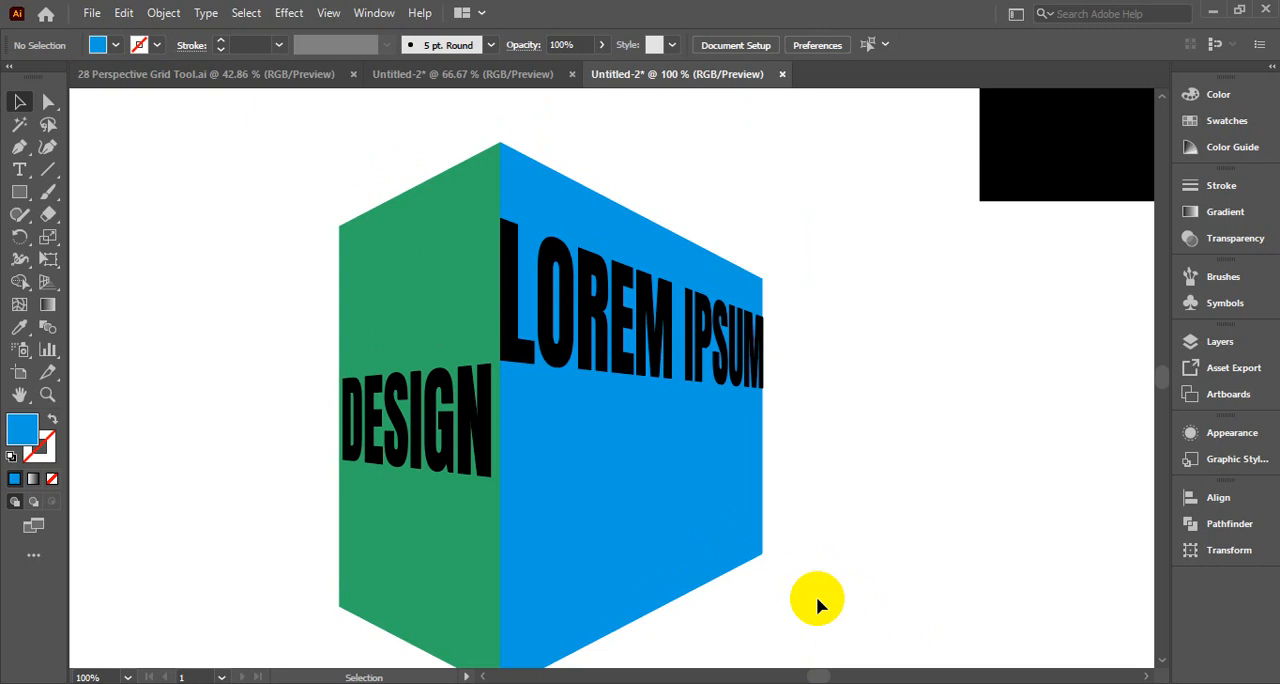
{"action": "scroll", "coordinate": [895, 586], "scroll_direction": "down", "scroll_amount": 2}
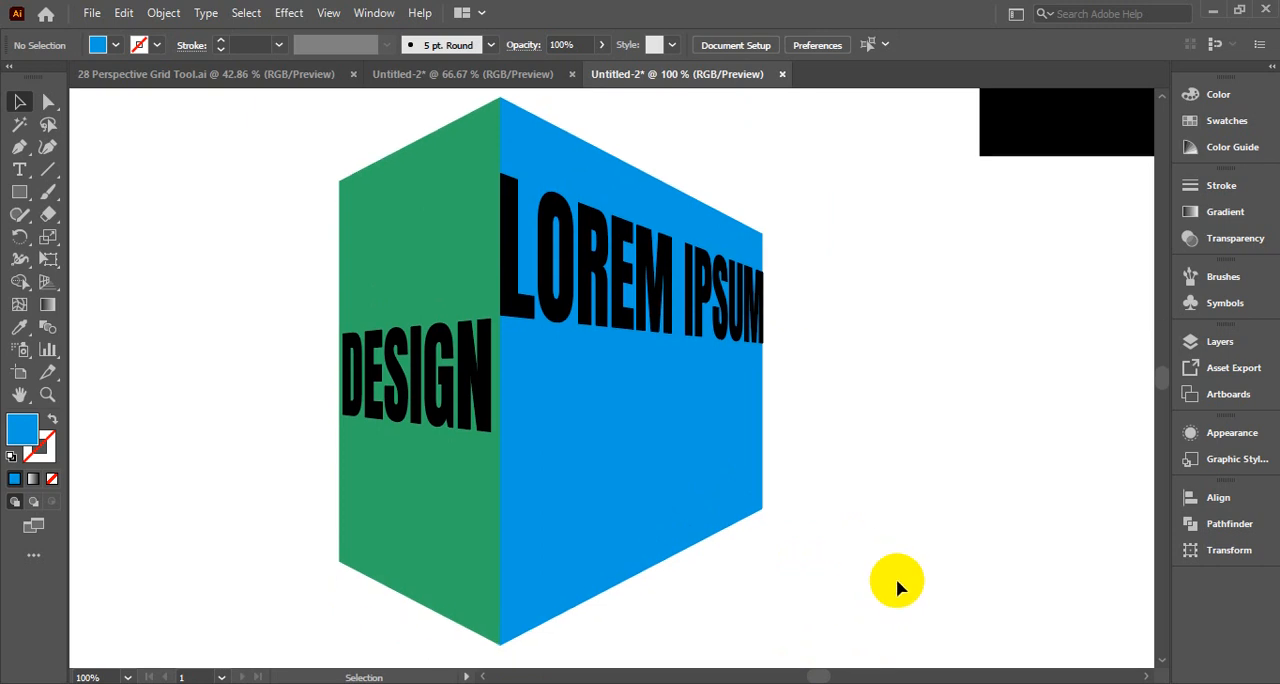